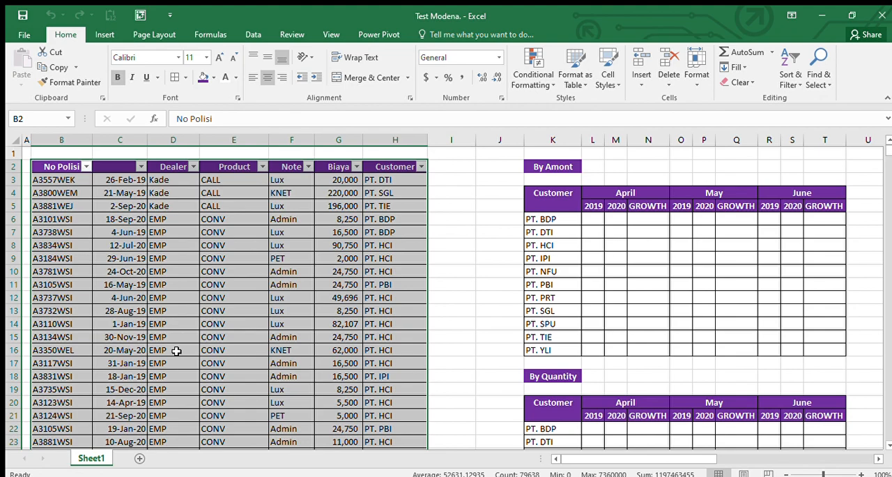
key(ctrl+Down)
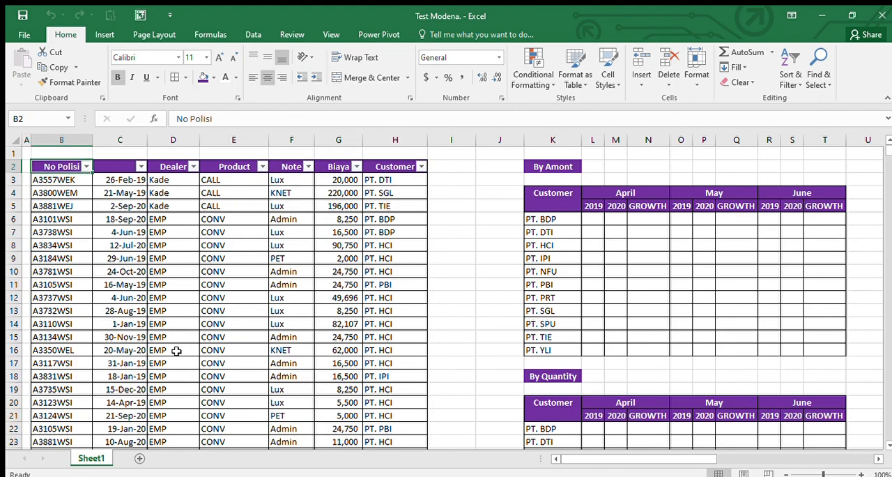
key(ctrl+Up)
key(ctrl+Up)
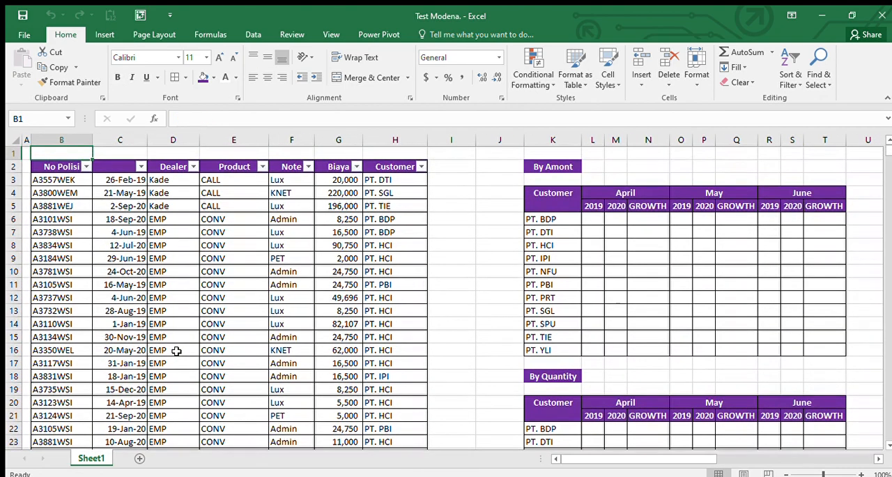
key(ctrl+Down)
key(ctrl+Right)
key(ctrl+Left)
key(ctrl+Right)
key(ctrl+Left)
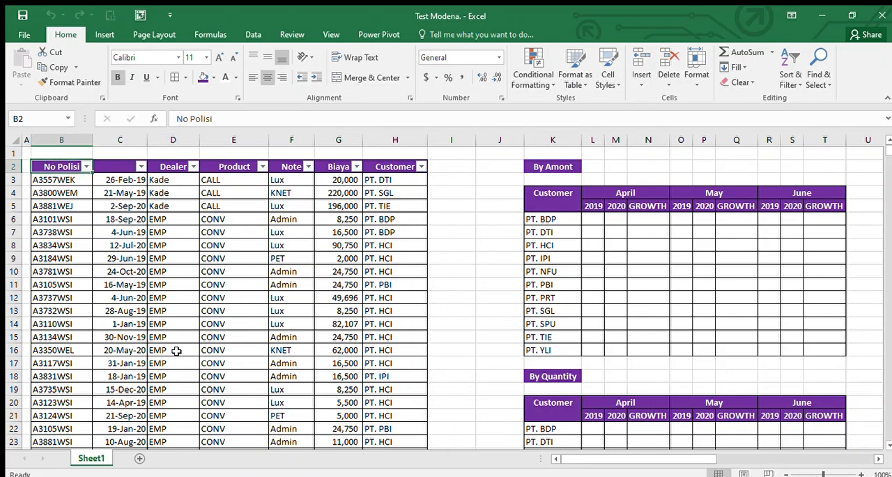
Step: Enter the missing column header "Tanggal" in cell C2 of the data table
key(Right)
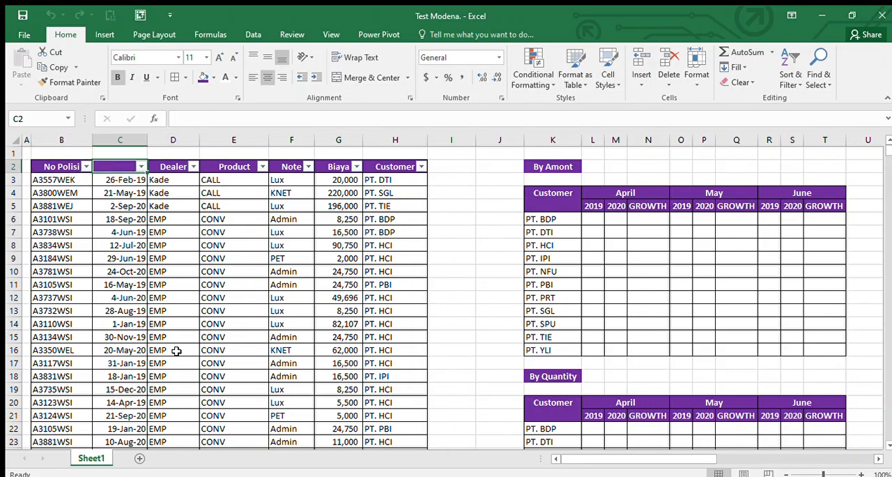
text(Tanggal)
key(Return)
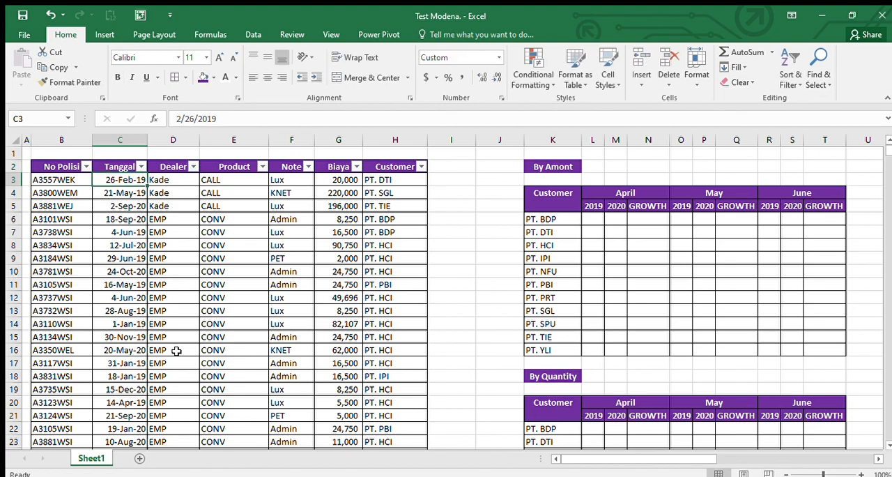
Step: Examine the data columns through Customer and the empty "By Amont" and "By Quantity" report layouts beside them
key(Right)
key(Right)
key(Right)
key(Right)
key(Right)
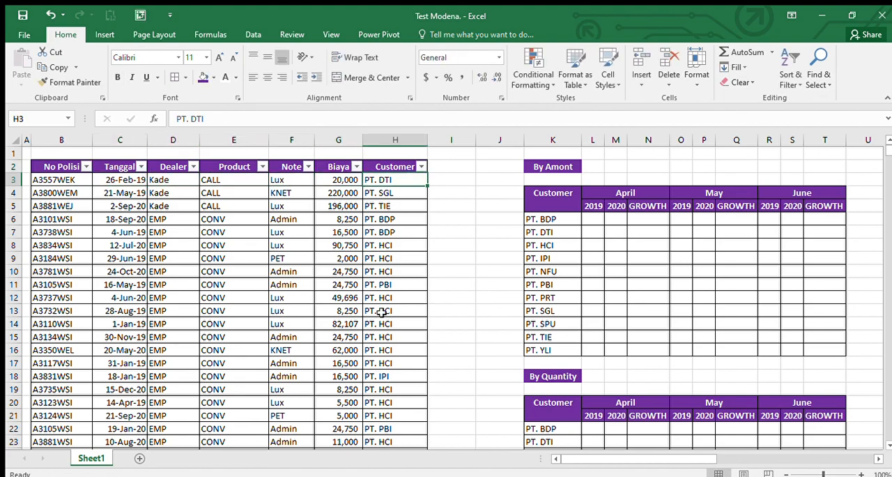
scroll(671, 325, down, 1)
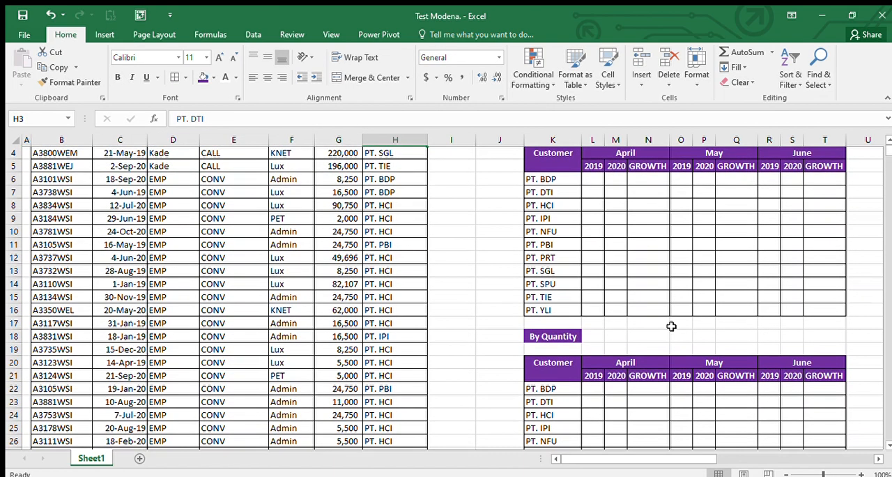
scroll(672, 325, up, 1)
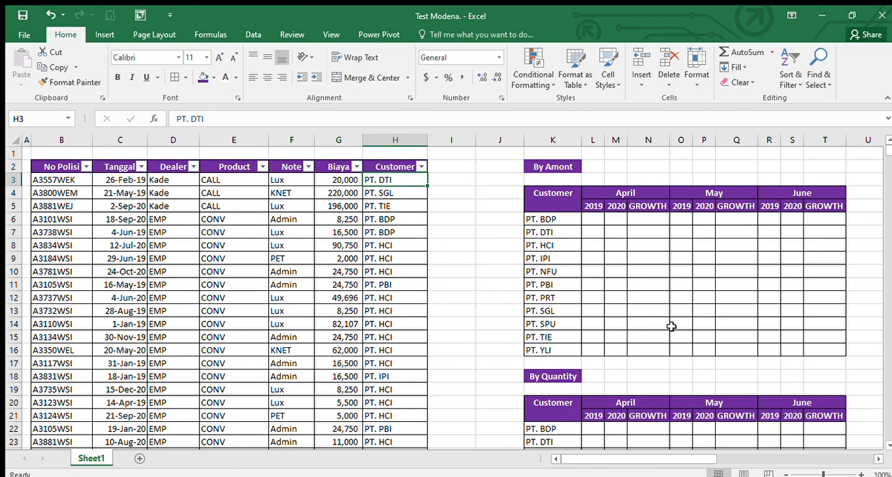
click(572, 259)
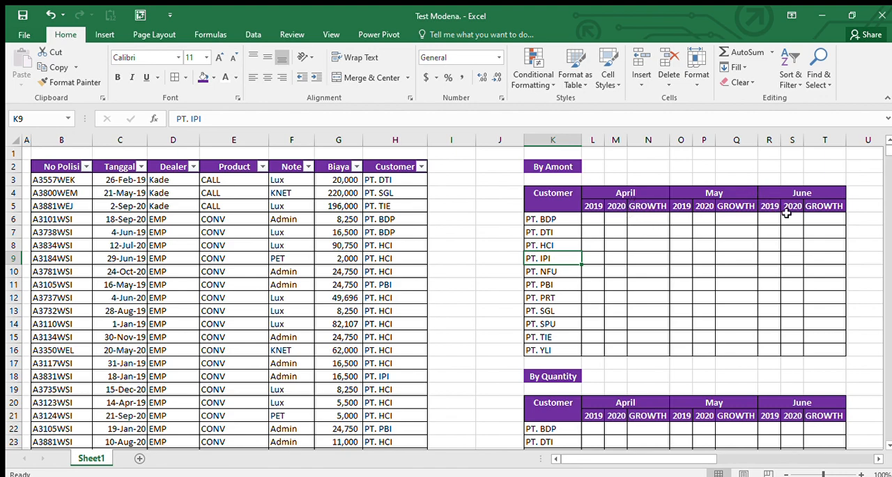
scroll(674, 313, down, 2)
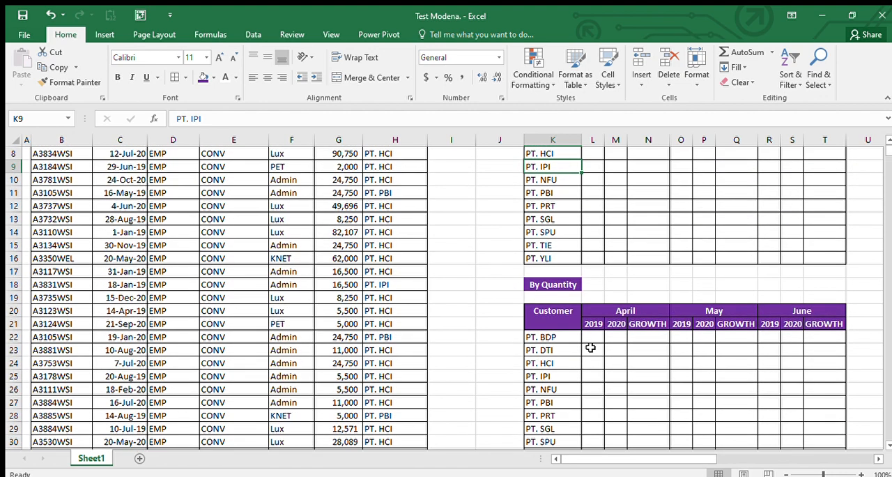
scroll(590, 347, up, 2)
Step: Select the whole data table from the No Polisi header in B2 through the last row of the Customer column
key(ctrl+Left)
key(ctrl+Left)
key(ctrl+Left)
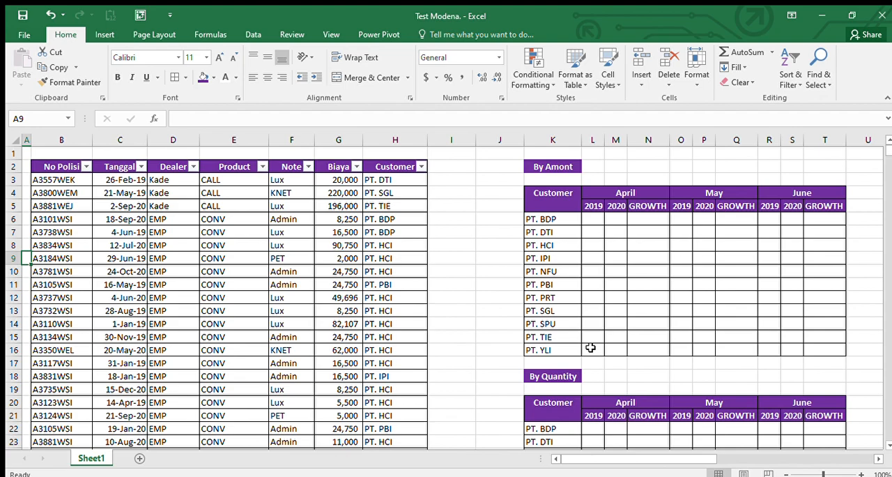
key(ctrl+Right)
key(ctrl+Up)
key(ctrl+shift+Right)
key(ctrl+shift+Down)
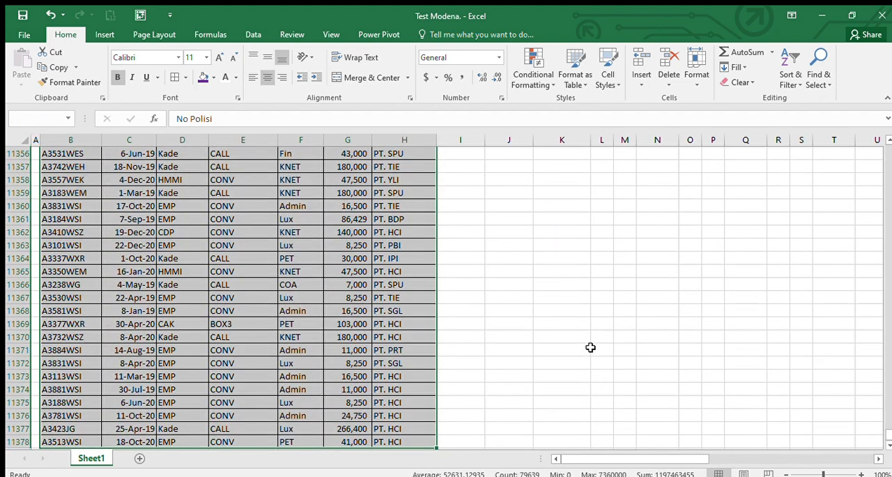
scroll(591, 347, up, 20)
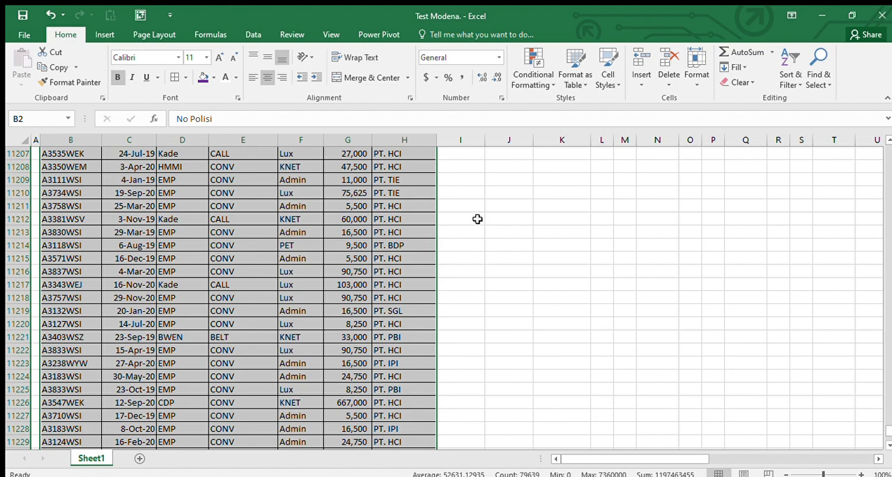
click(106, 39)
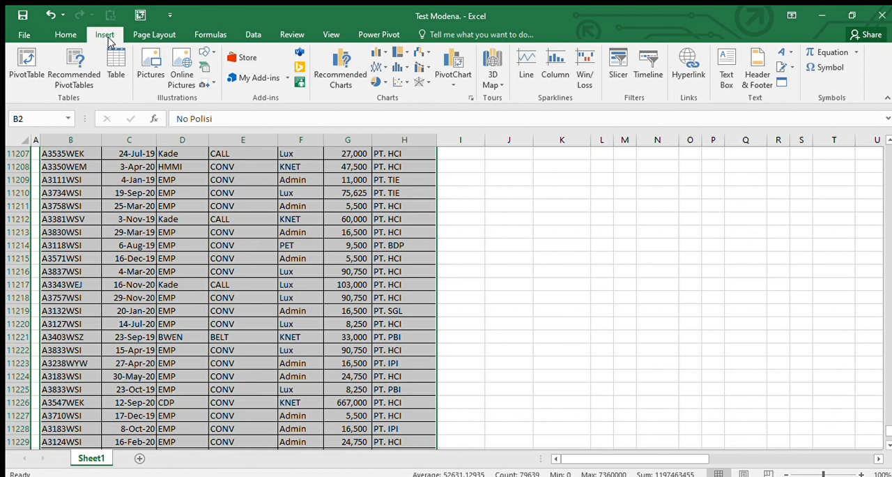
click(30, 68)
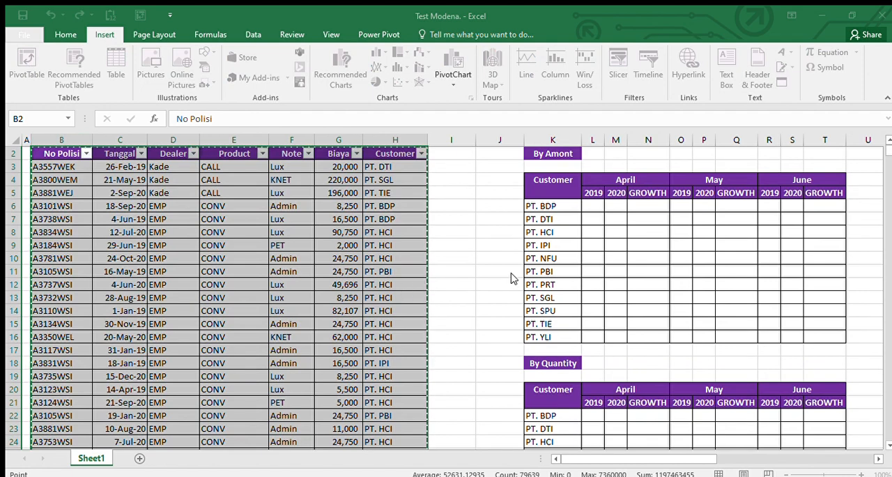
click(512, 343)
scroll(199, 238, up, 1)
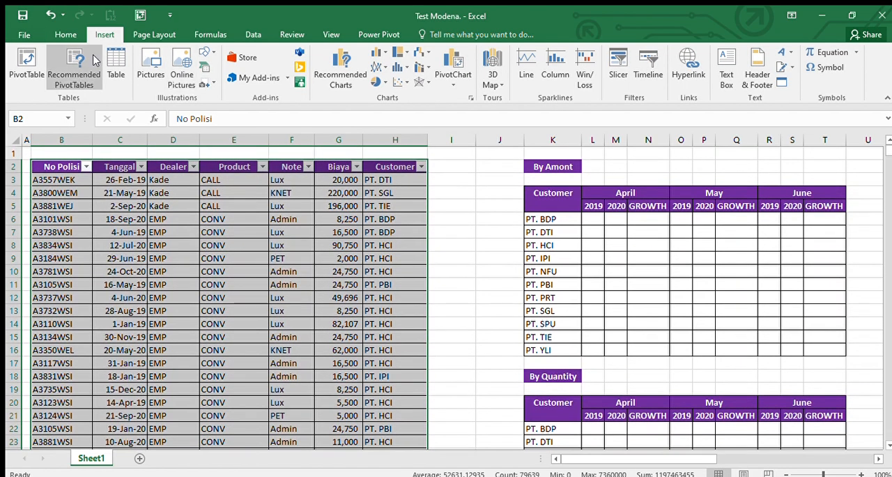
click(11, 66)
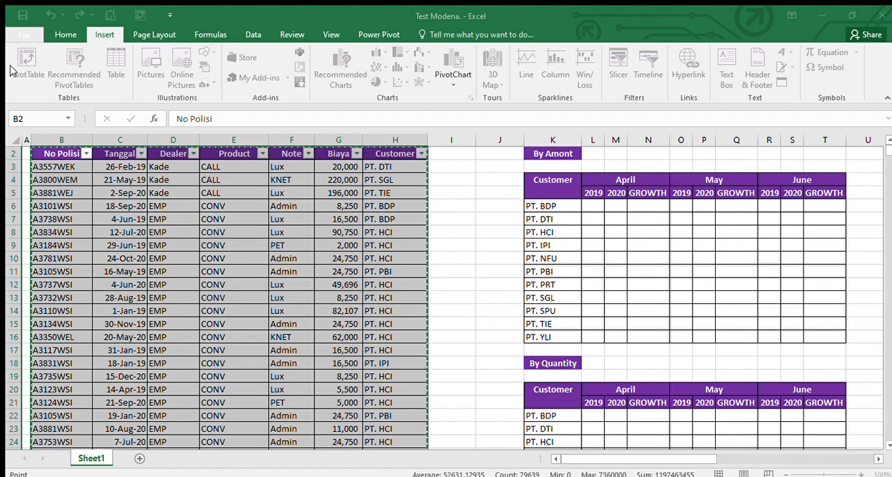
click(432, 331)
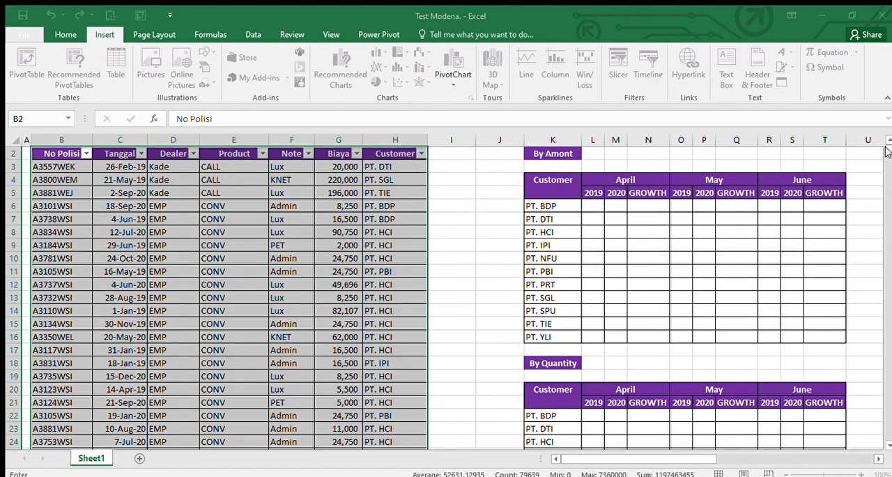
scroll(887, 152, up, 1)
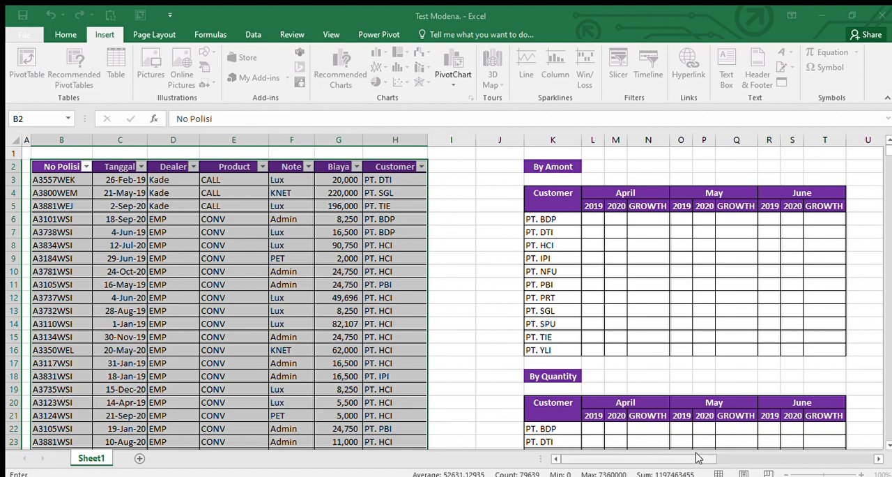
drag(699, 457, 738, 457)
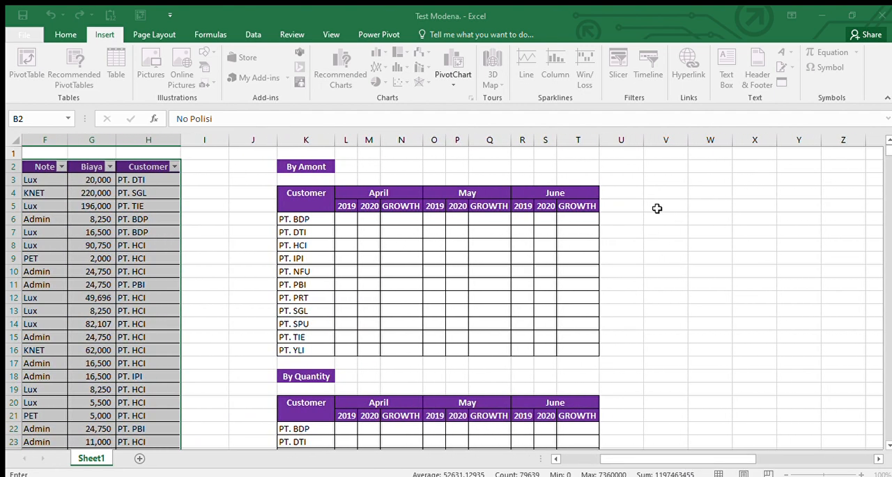
click(257, 195)
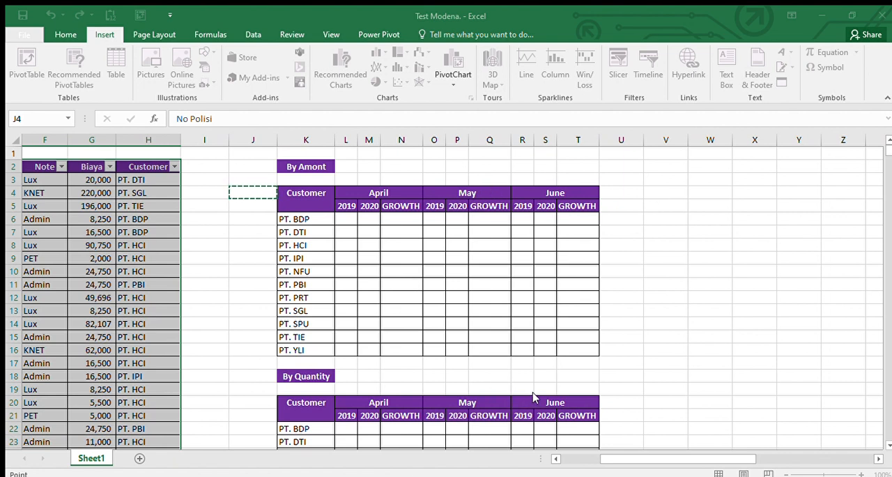
key(Escape)
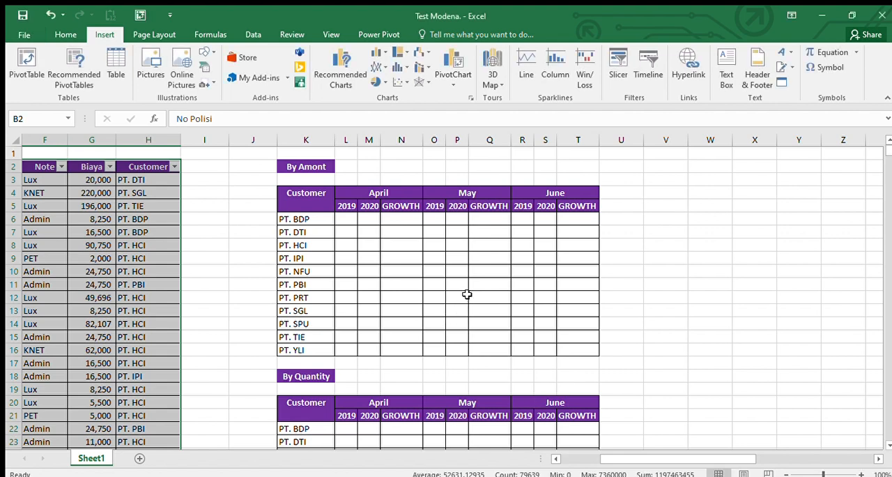
Step: Try to insert a PivotTable from the selected data at cell V4 of the existing worksheet
click(26, 57)
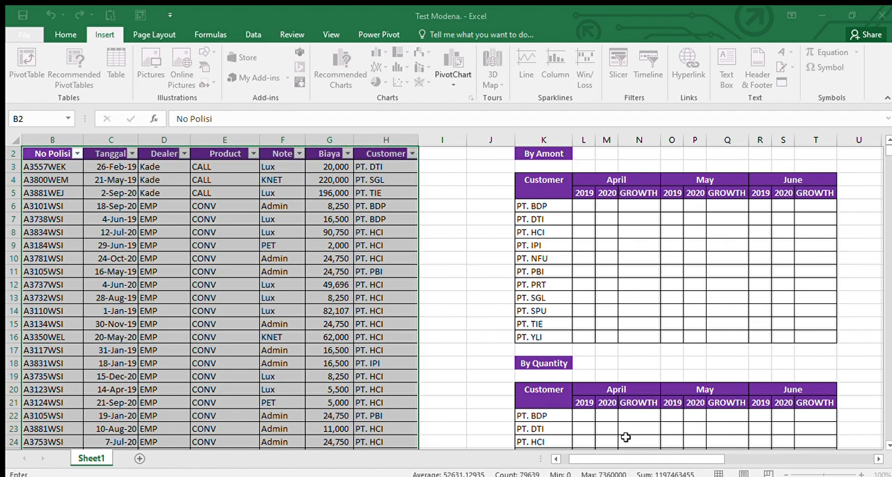
click(865, 212)
key(Return)
click(863, 213)
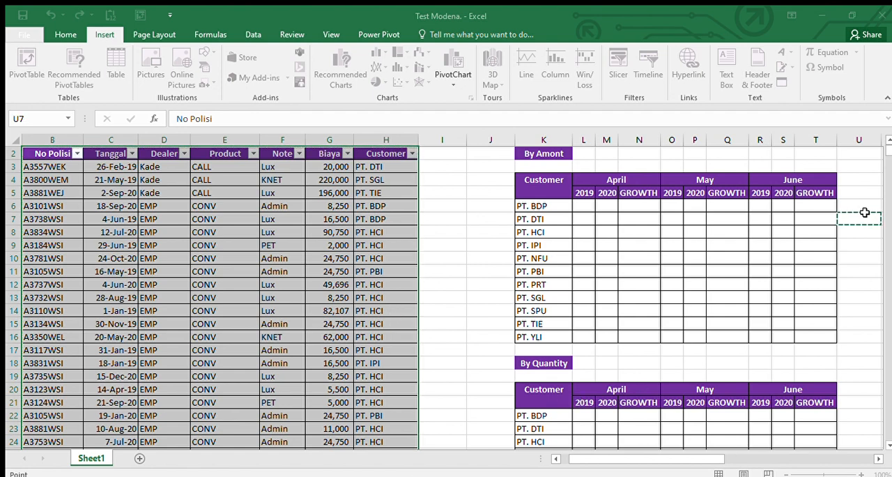
click(877, 460)
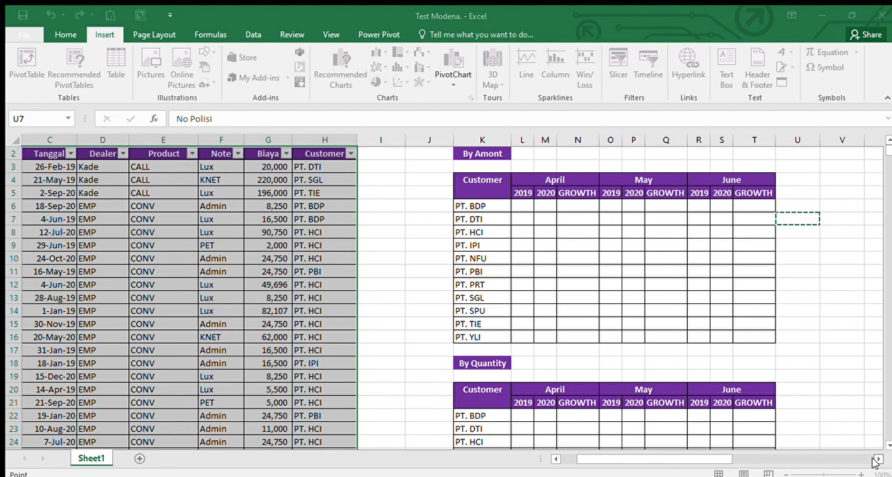
click(877, 460)
click(786, 183)
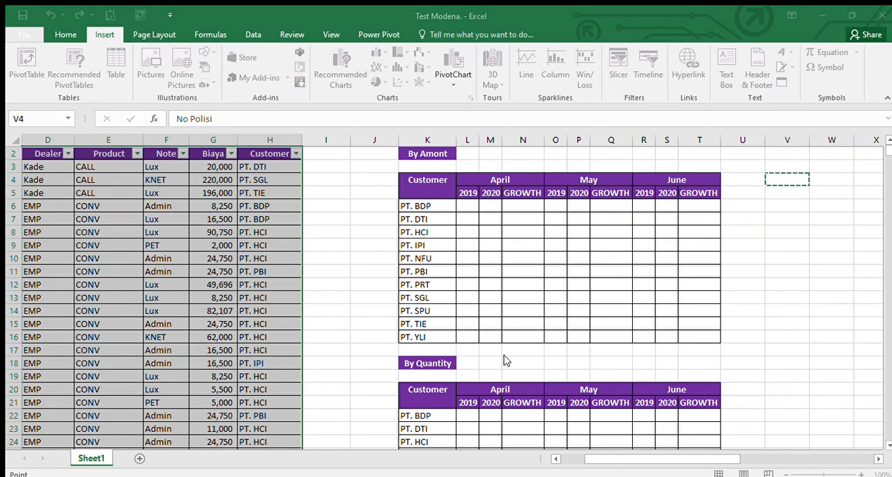
click(525, 391)
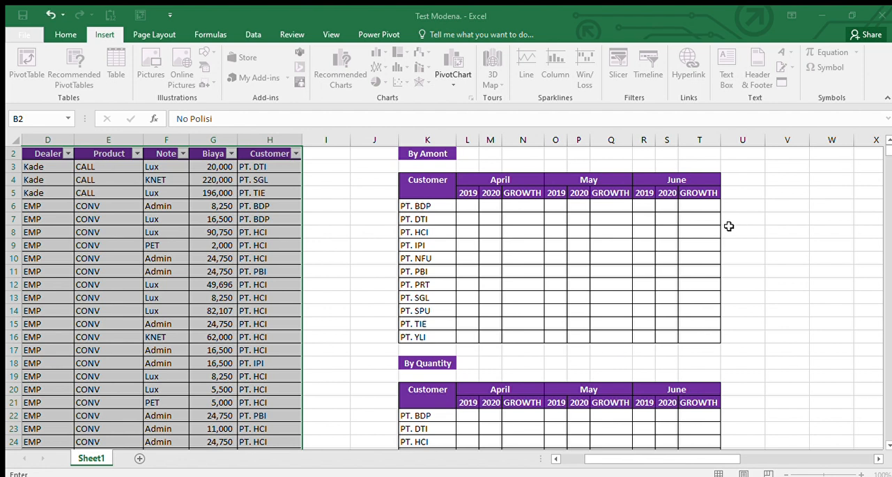
Step: Create the PivotTable on the existing worksheet with cell V5 as its location
click(785, 194)
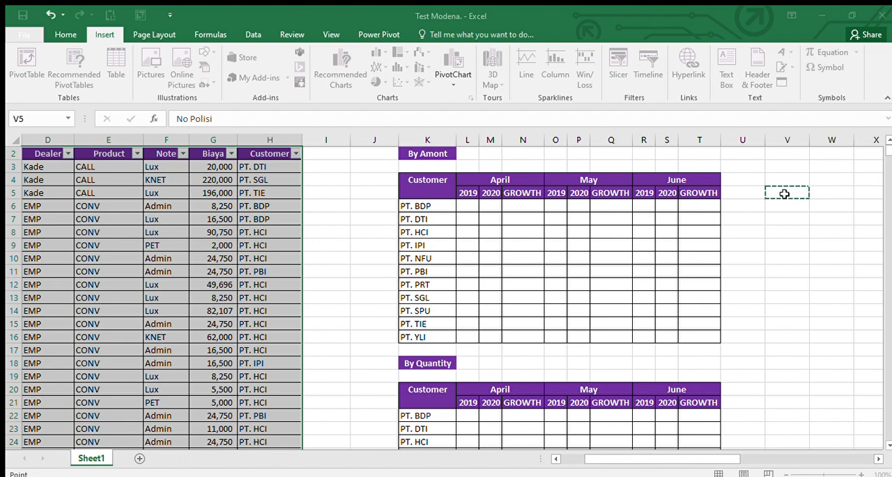
click(609, 210)
click(534, 396)
key(Right)
key(Right)
key(Right)
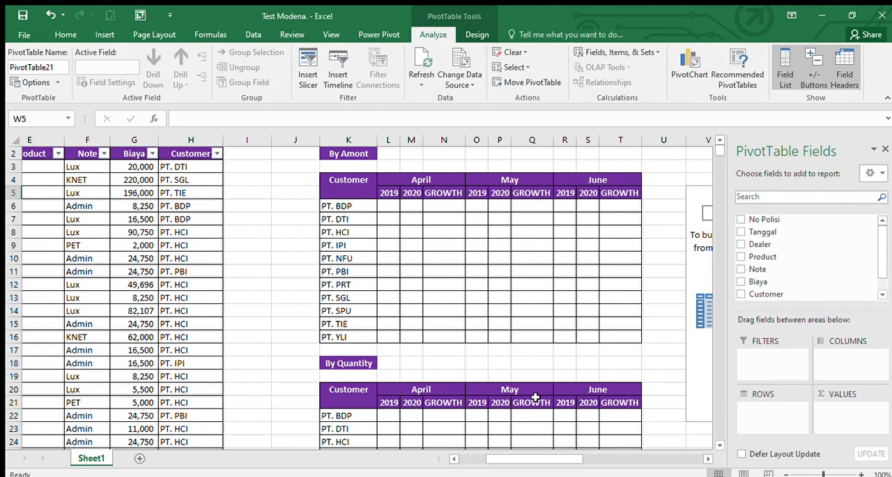
key(Left)
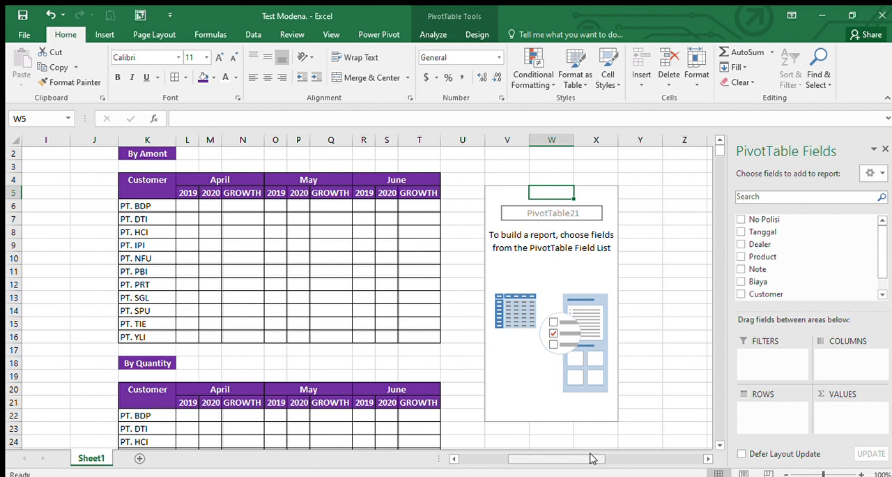
Step: Add the Customer field to the PivotTable's row area
drag(590, 458, 533, 460)
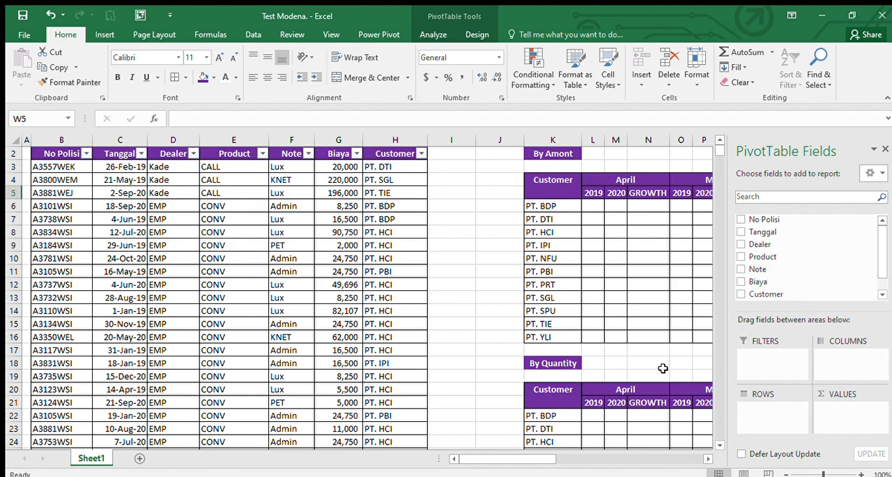
drag(533, 459, 587, 456)
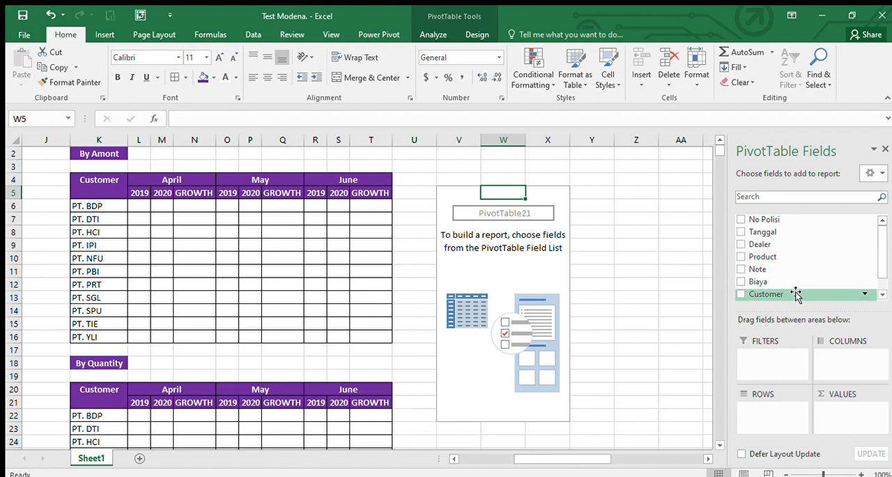
drag(796, 293, 760, 423)
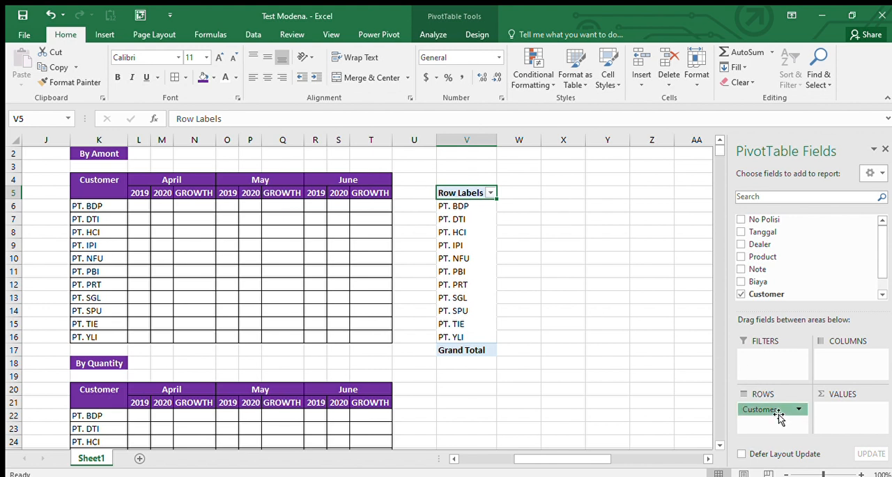
Step: Move the Customer field from rows to columns and go to the Grand Total label ending the customer headings
drag(780, 416, 860, 355)
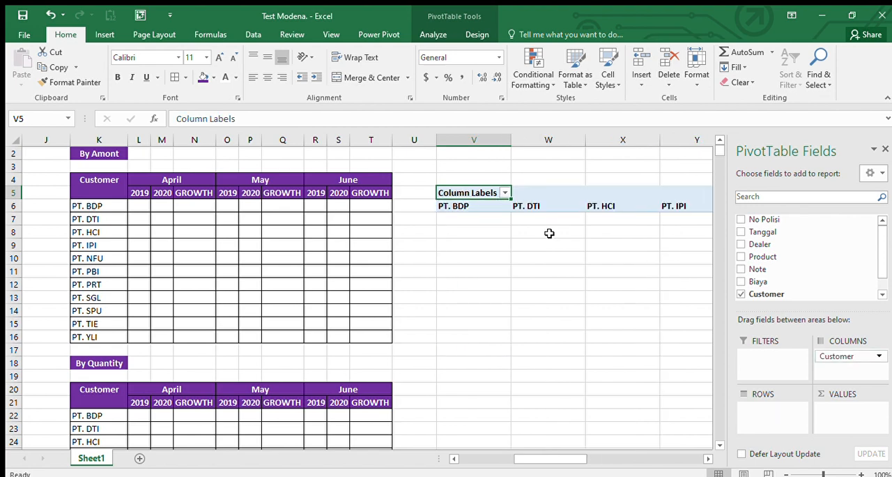
click(481, 211)
key(ctrl+Right)
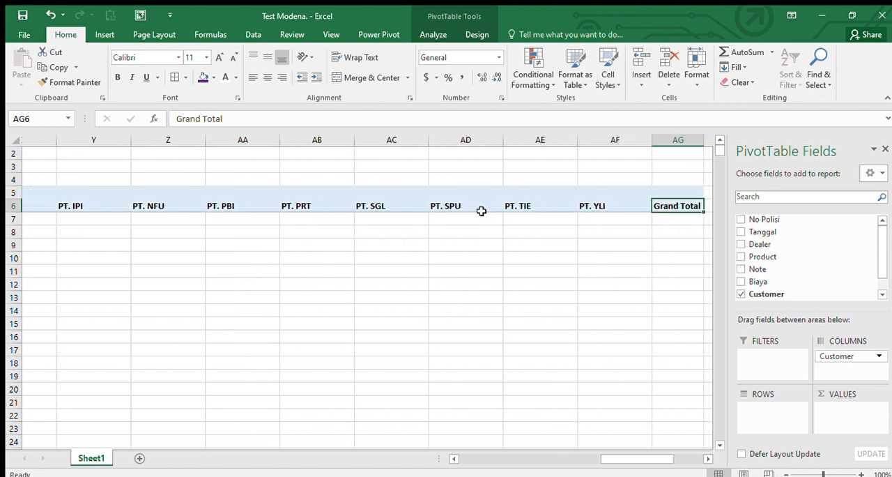
Step: Compare the PivotTable's horizontal customer headings with the vertical customer list in the By Amont table
key(ctrl+Left)
key(Left)
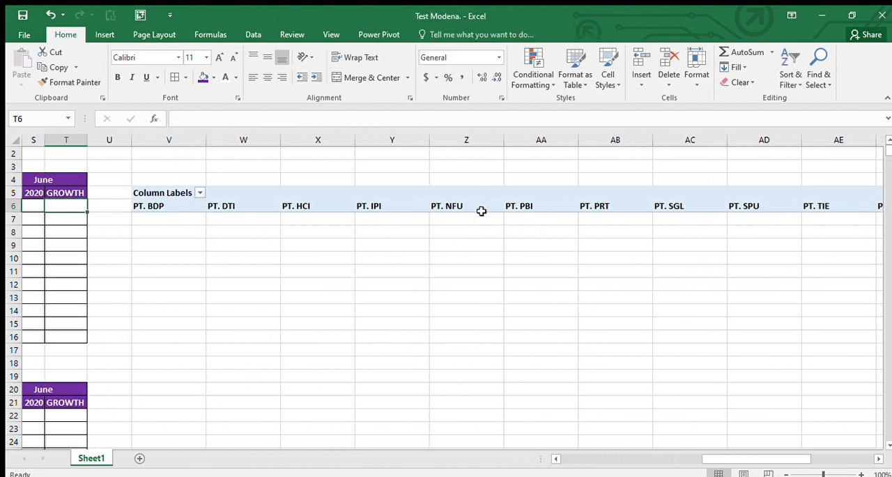
key(Right)
key(Right)
click(591, 228)
key(Left)
key(Left)
key(Left)
key(Left)
key(Left)
key(Left)
key(Left)
key(Left)
key(Left)
key(Left)
key(Left)
key(Left)
key(Left)
key(Left)
key(Left)
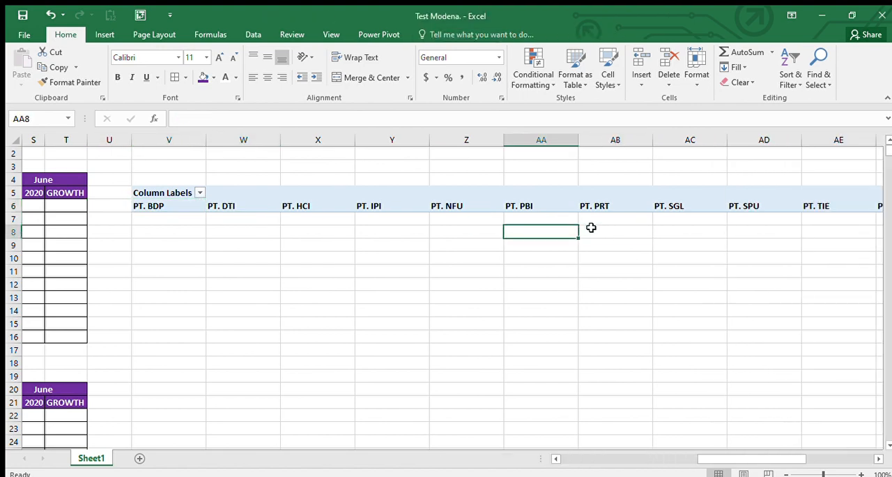
key(Left)
key(Left)
key(Left)
key(Left)
key(Left)
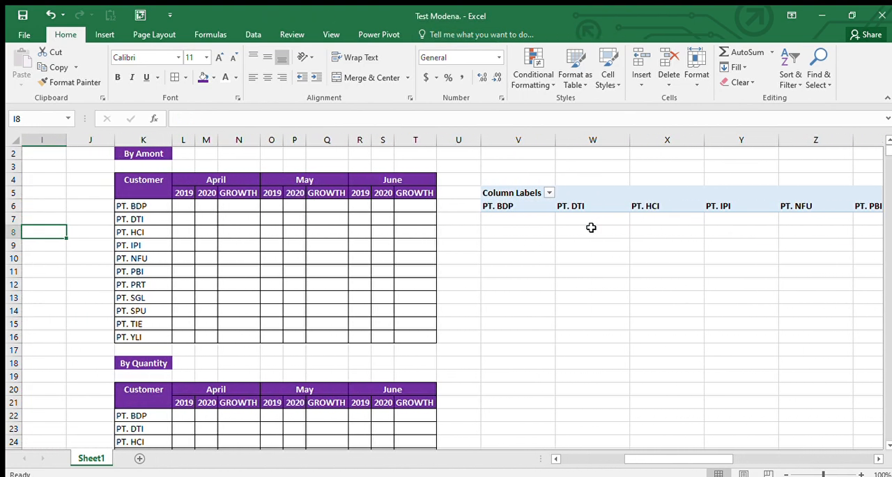
key(Right)
key(Right)
key(Right)
key(Up)
key(Up)
key(Down)
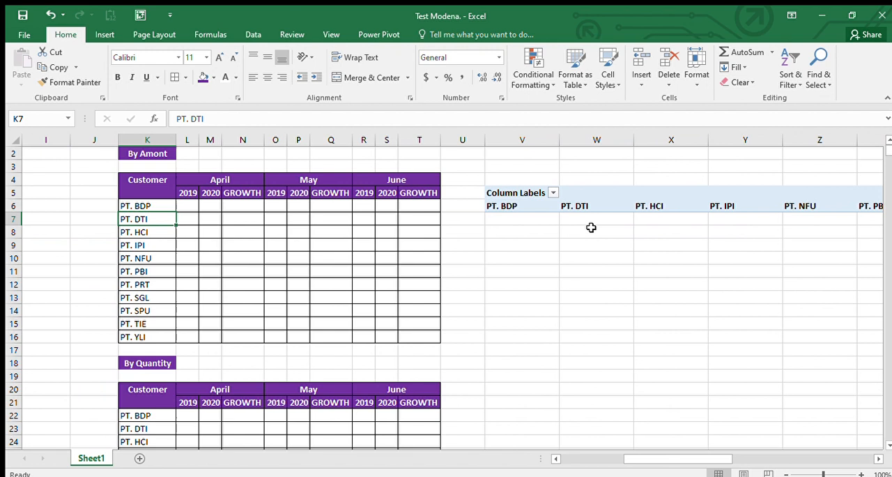
Step: Move the Customer field back to the PivotTable's rows and add the Tanggal field to its columns
click(638, 205)
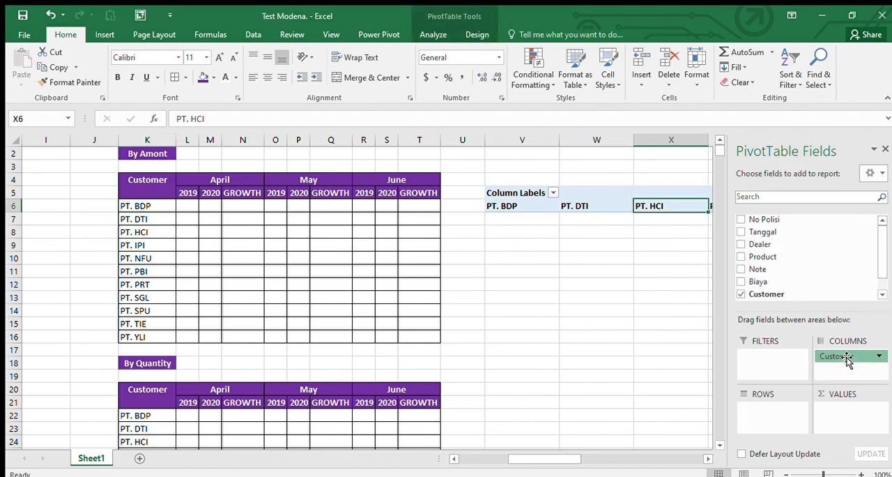
drag(847, 357, 779, 417)
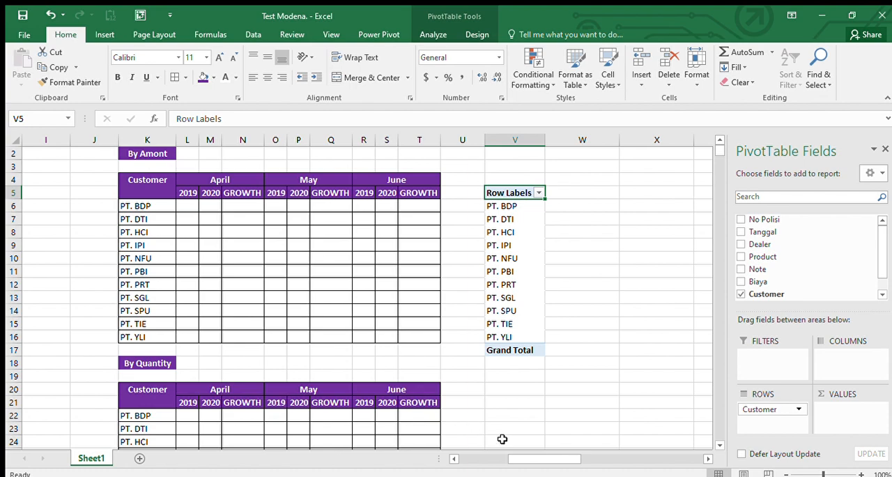
drag(518, 457, 570, 459)
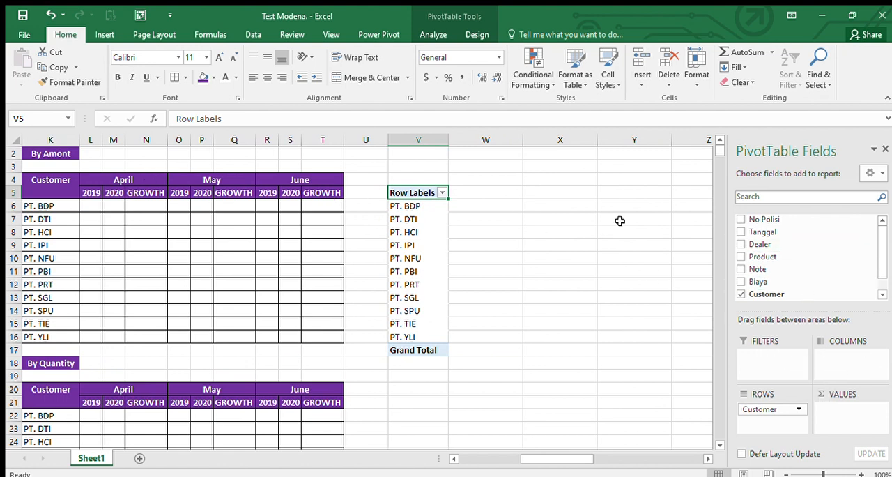
drag(781, 233, 851, 367)
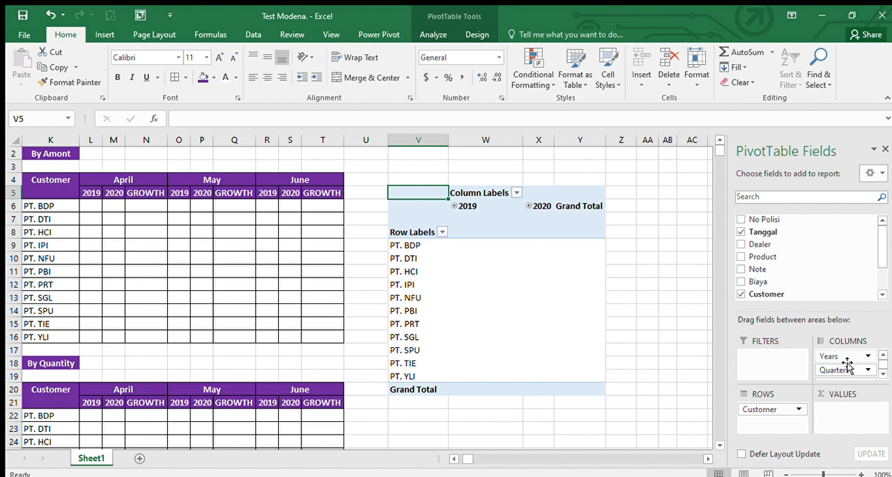
Step: Expand the 2019 columns down to the Qtr2 months, and make Quarters a report filter set to Qtr2
click(453, 205)
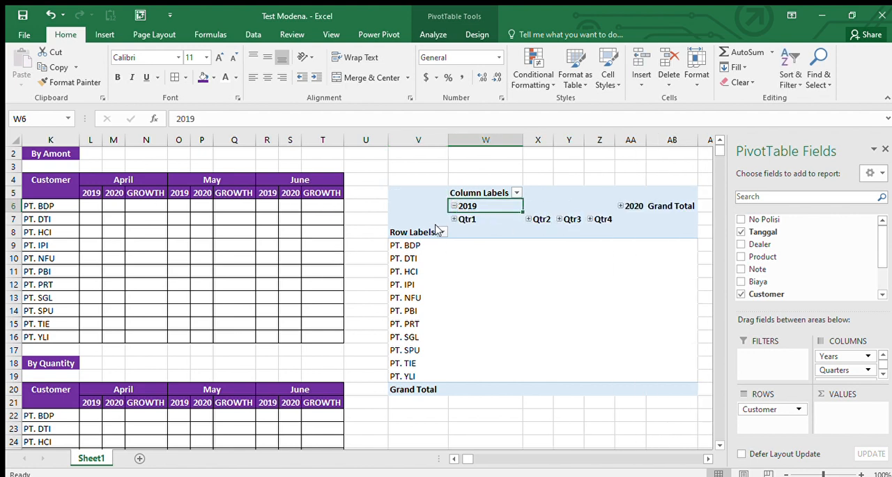
click(528, 219)
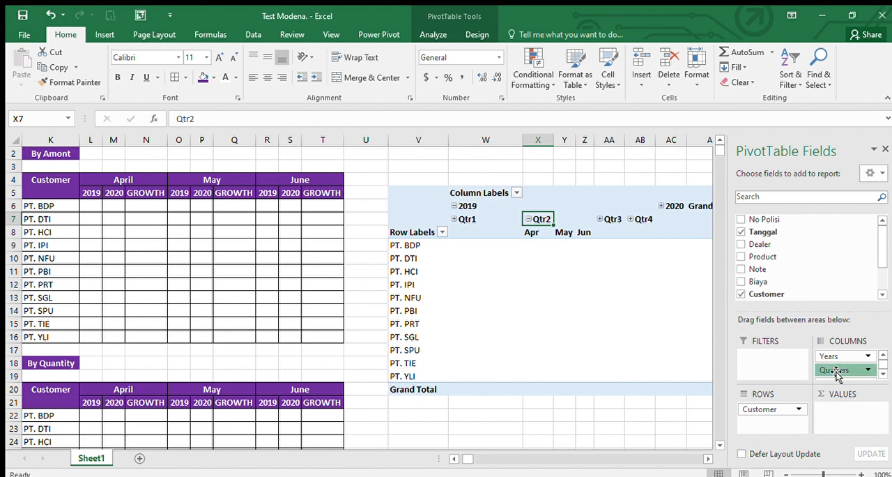
drag(833, 371, 782, 373)
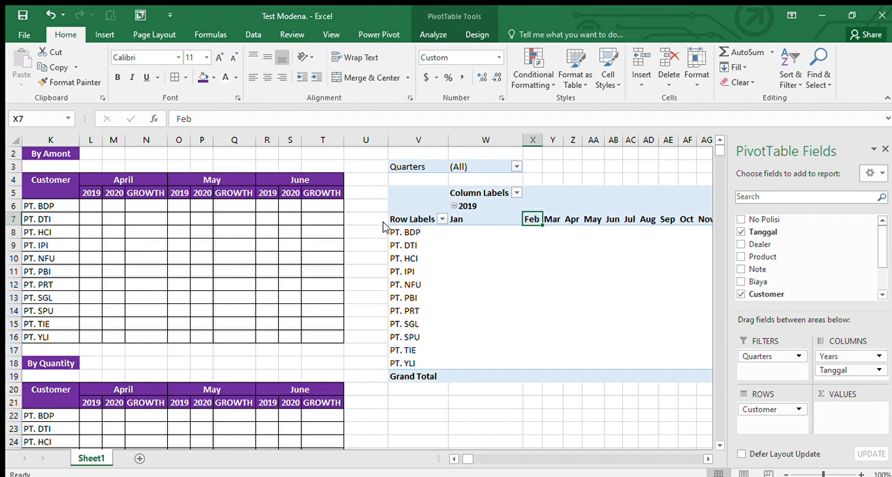
click(432, 327)
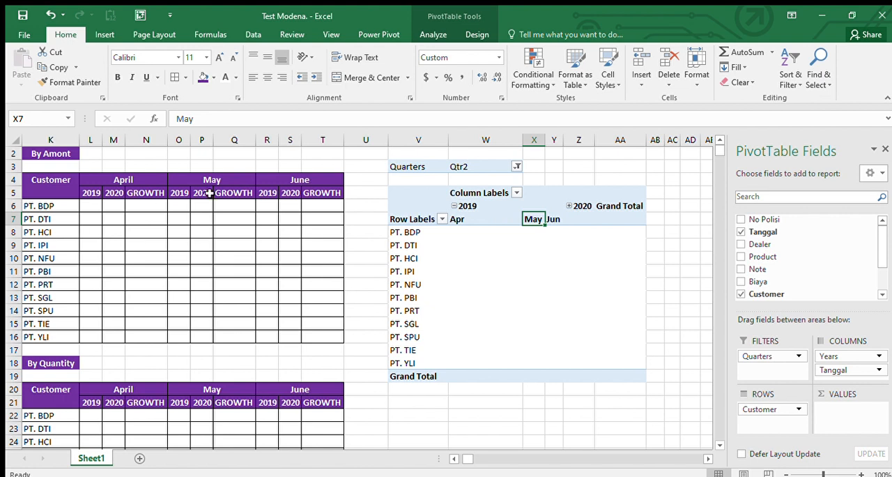
Step: Nest the Years field beneath Tanggal in the PivotTable's columns and add the Biaya field as a summed value
click(569, 206)
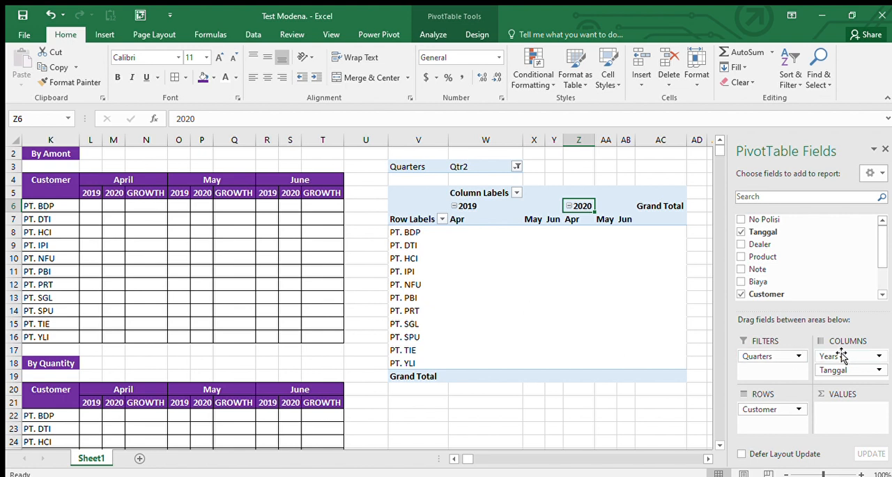
drag(841, 357, 844, 374)
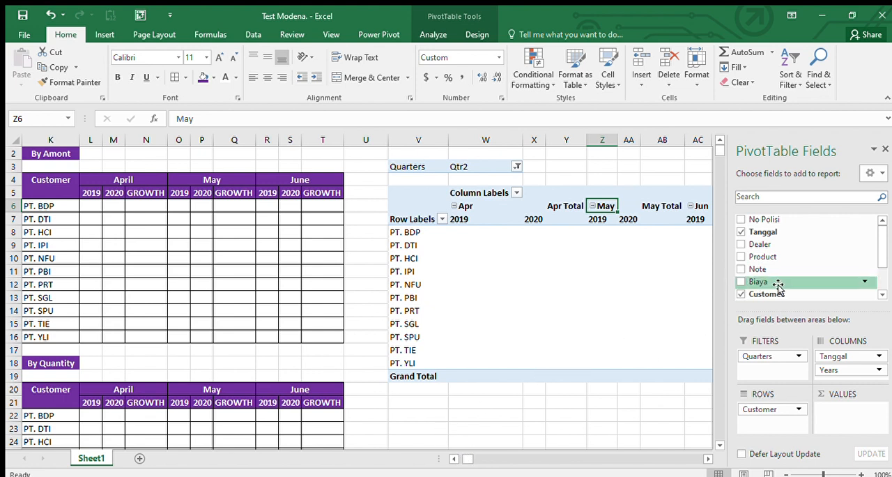
drag(779, 284, 839, 421)
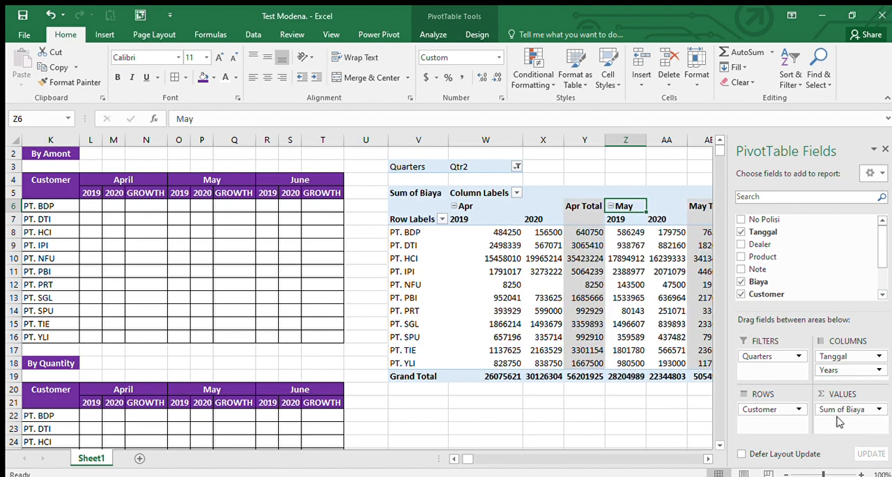
Step: Examine the Sum of Biaya figures per customer, month and year beside the By Amont table
key(Left)
key(Left)
key(Left)
key(Left)
key(Left)
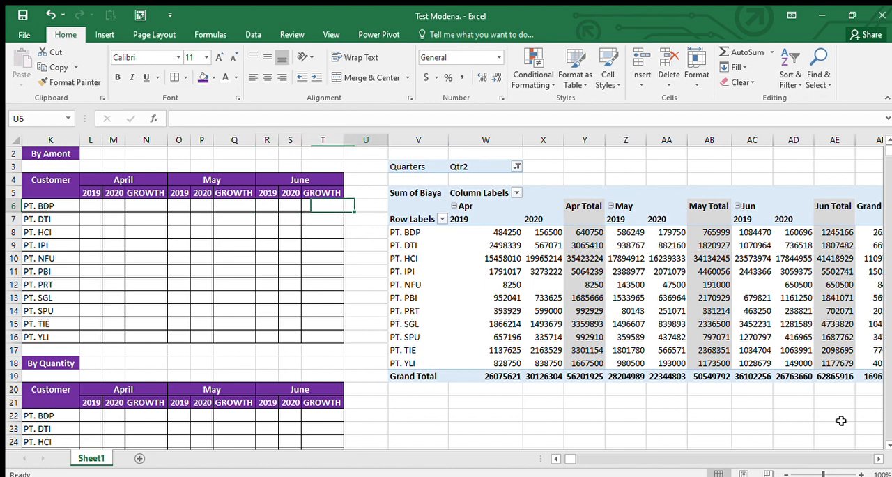
key(Right)
key(Right)
key(Down)
key(Down)
key(ctrl+shift+Down)
key(ctrl+shift+Right)
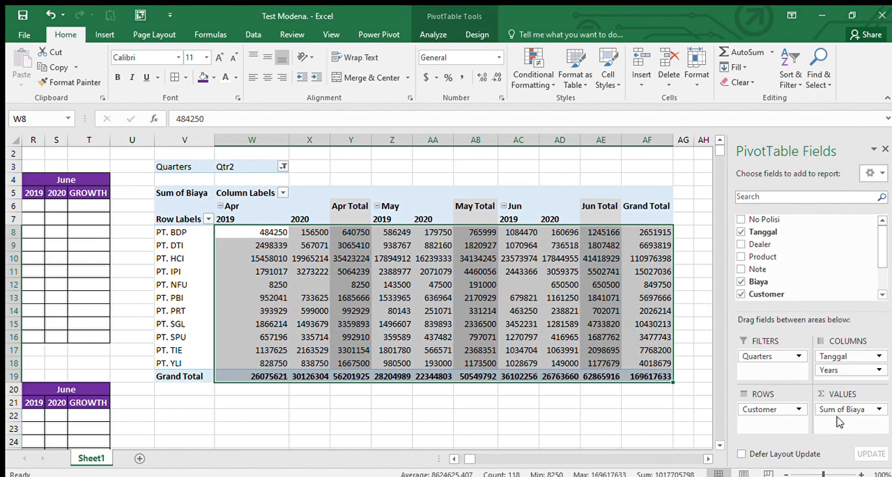
key(Left)
key(Left)
key(Left)
key(Left)
key(Left)
key(Left)
key(Left)
key(Left)
key(Left)
key(Left)
key(Left)
key(Left)
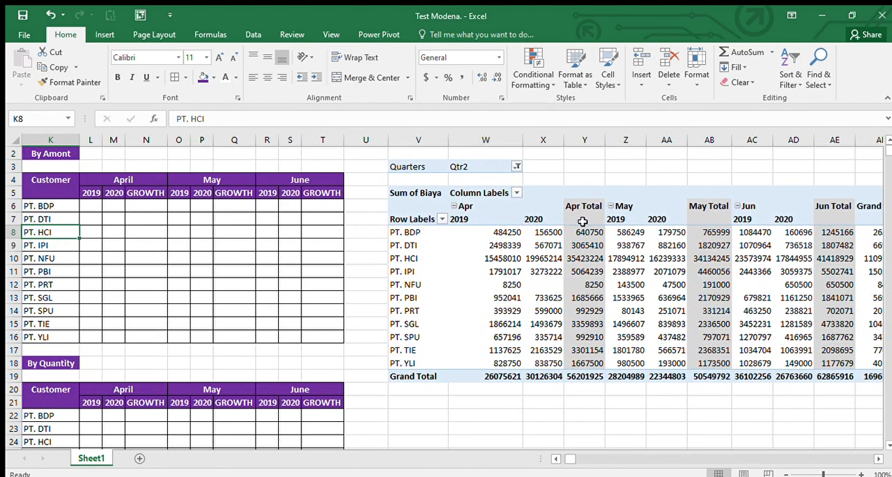
key(Right)
key(Right)
key(Right)
key(Right)
key(Right)
key(Right)
key(Right)
key(Right)
key(Right)
key(Right)
key(Right)
key(Right)
key(Right)
key(Right)
key(Right)
key(Right)
key(Right)
key(Right)
key(Right)
key(Right)
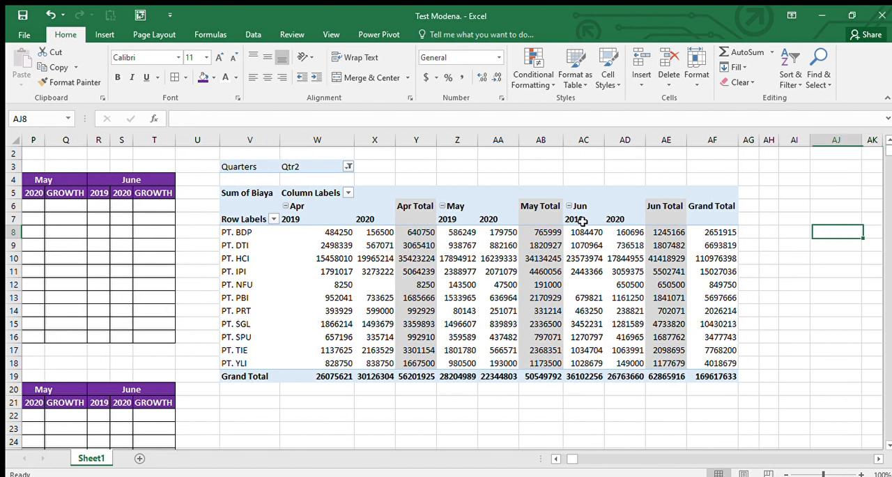
Step: Enter a formula in L6 that references PT. BDP's April 2019 amount in the PivotTable through GETPIVOTDATA
key(Left)
key(Left)
key(Left)
key(Left)
key(Left)
key(Left)
key(Left)
key(Left)
key(Left)
key(Left)
key(Left)
key(Left)
key(Left)
key(Left)
key(Left)
key(Left)
key(Left)
key(Left)
key(Left)
key(Left)
key(Left)
key(Left)
key(Left)
key(Left)
key(Left)
key(Left)
key(Left)
key(Left)
key(Right)
key(Right)
key(Right)
key(Right)
key(Right)
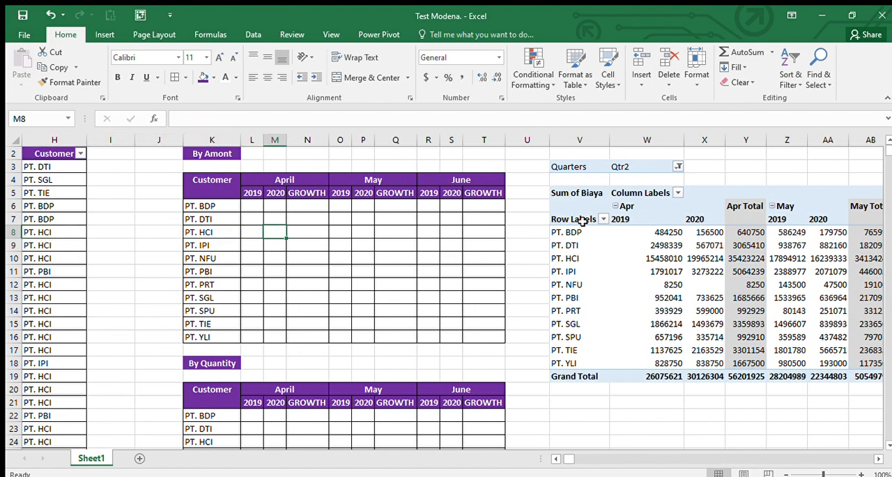
key(Left)
key(Up)
key(Up)
text(=)
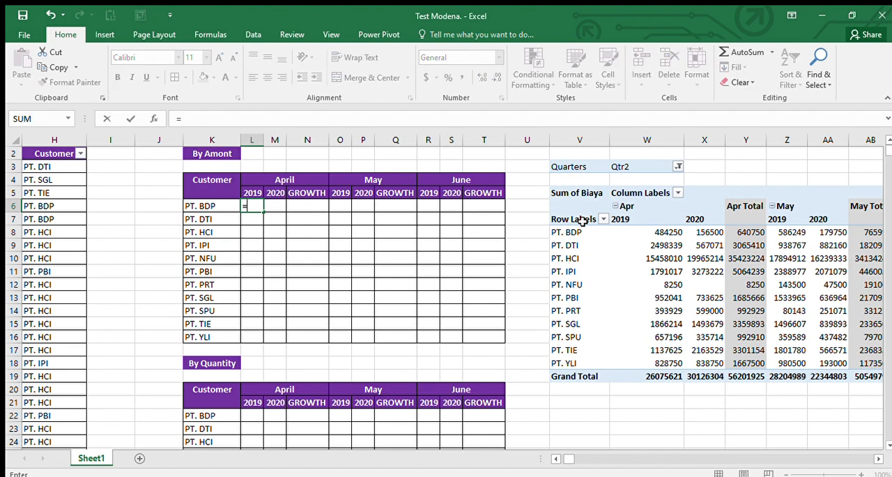
click(668, 235)
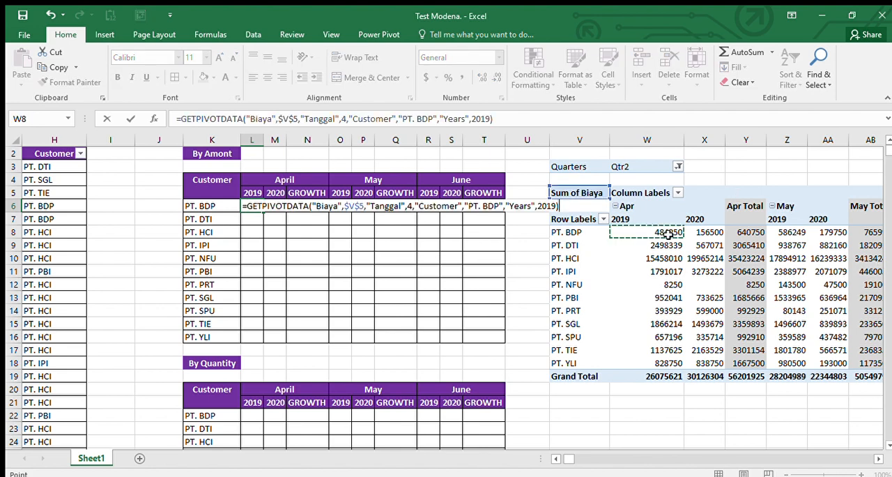
key(Return)
Step: Try to fill the By Amont table L6:T16 by copying the GETPIVOTDATA formula from L6
key(Up)
key(Left)
key(ctrl+Down)
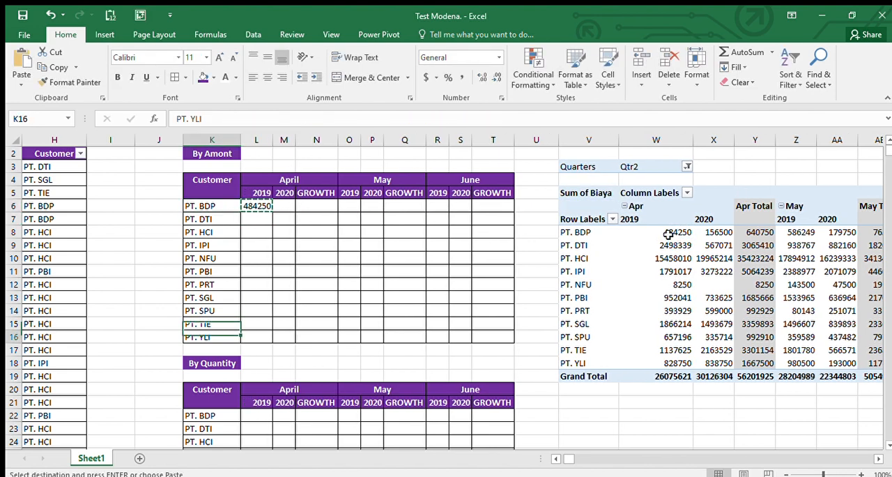
key(Right)
key(ctrl+shift+Up)
key(shift+Right)
key(shift+Right)
key(shift+Right)
key(shift+Right)
key(shift+Right)
key(shift+Right)
key(shift+Right)
key(shift+Right)
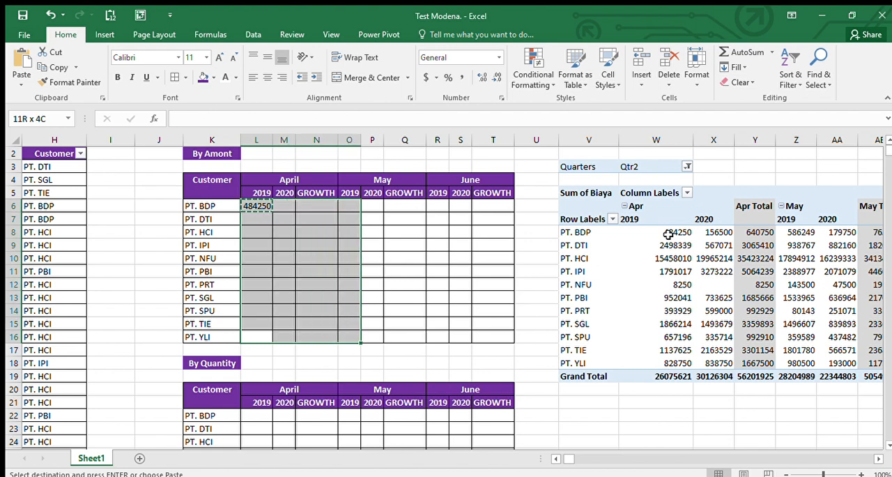
key(Return)
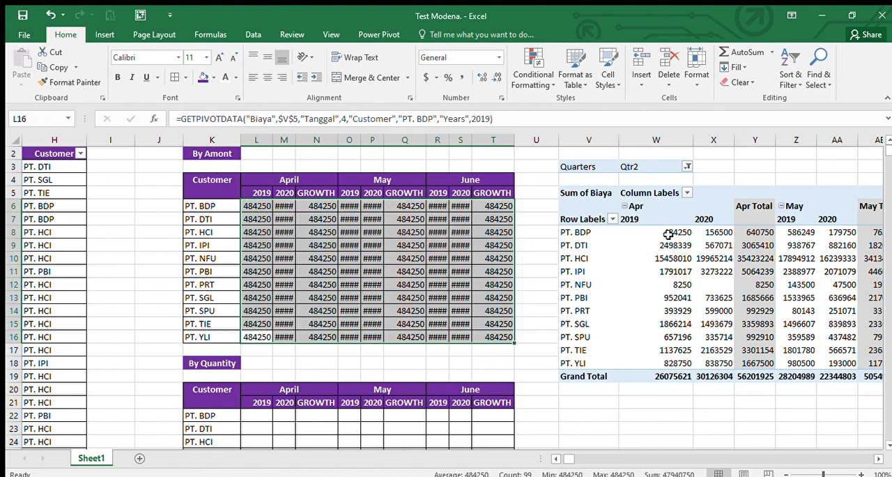
Step: Replace the formula in L6 with the direct cell reference =W8
key(Left)
key(Right)
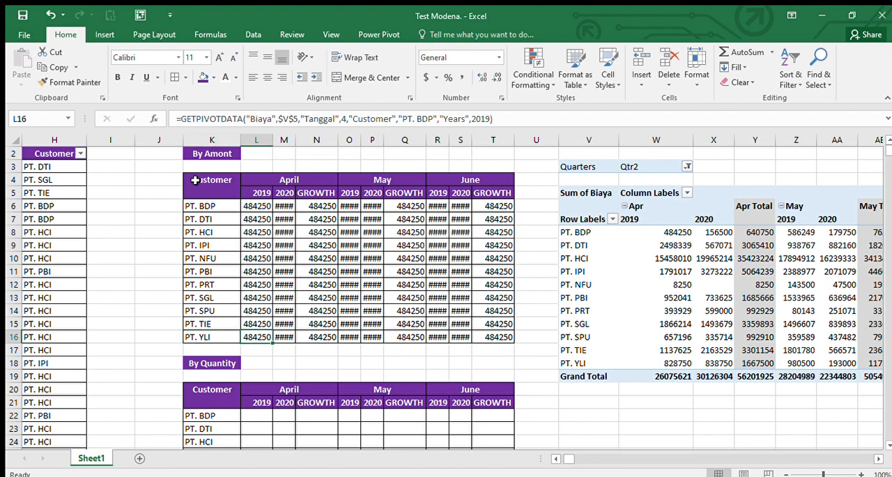
key(Up)
key(Up)
key(Up)
key(Up)
key(Up)
key(Up)
key(Up)
key(Up)
key(Up)
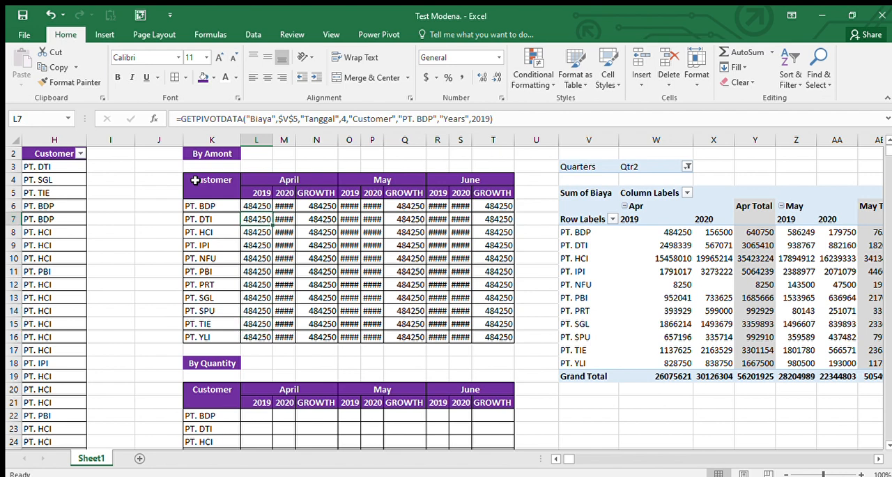
key(Up)
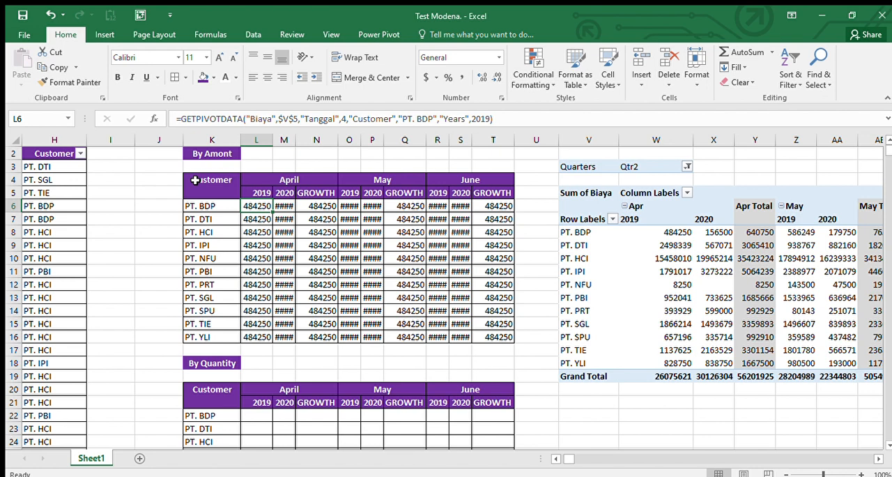
text(=)
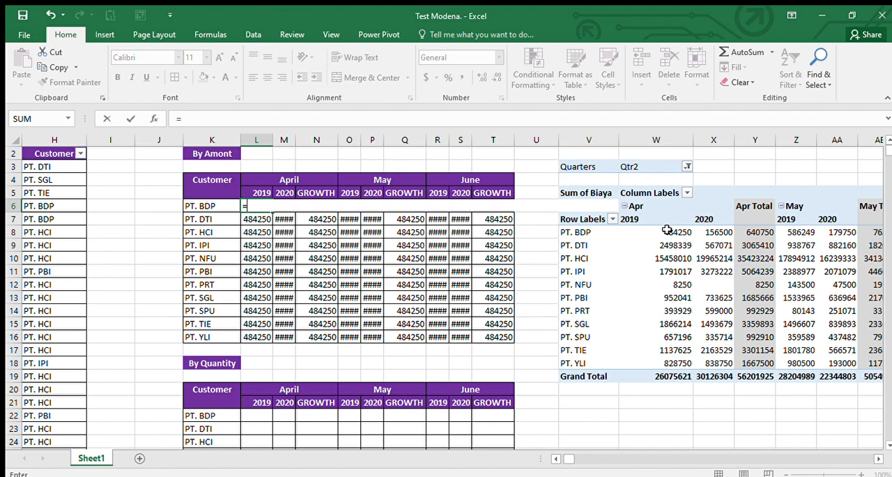
text(w8)
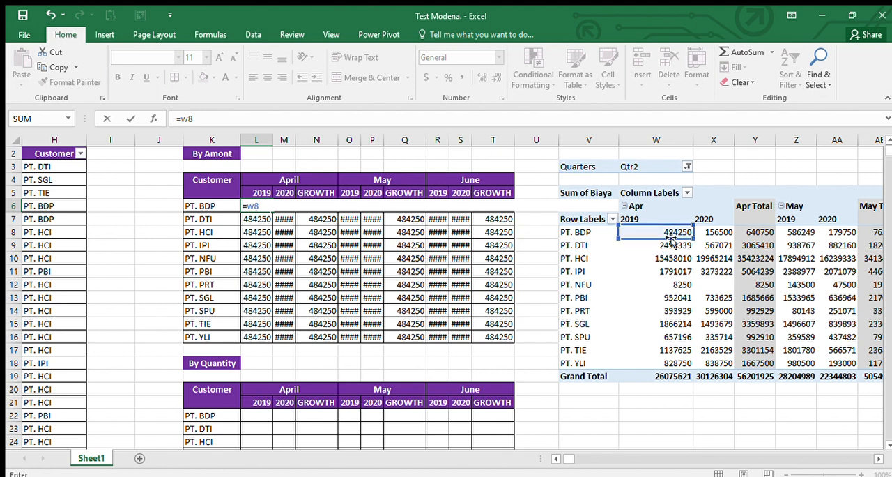
key(Return)
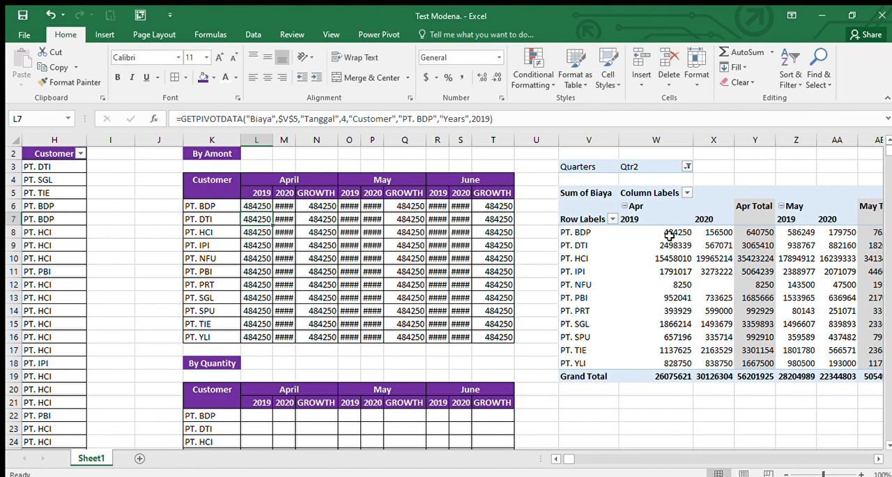
Step: Copy the =W8 formula from L6 across L6:T16 and apply the comma number style to the range
key(Up)
key(ctrl+c)
key(ctrl+shift+Down)
key(ctrl+shift+Right)
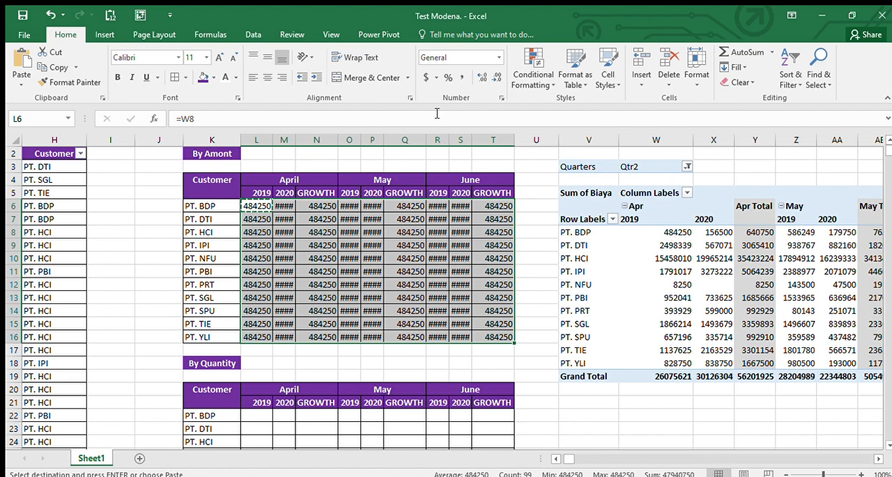
key(ctrl+v)
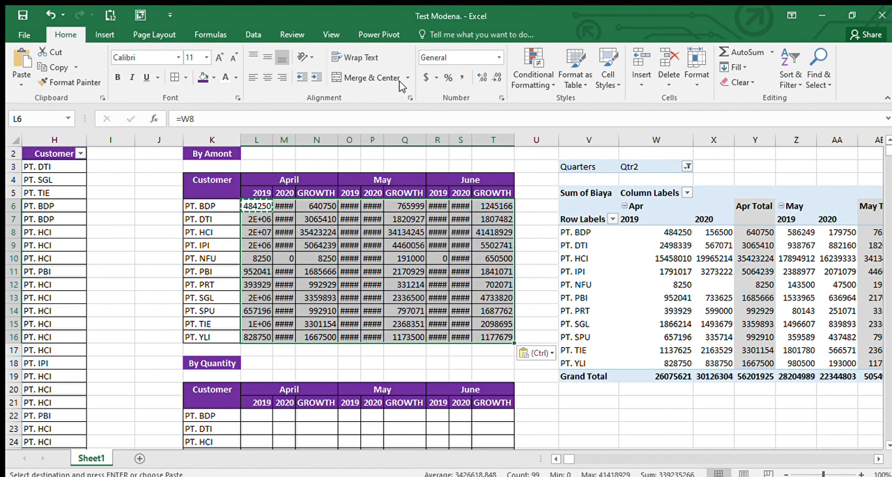
click(463, 78)
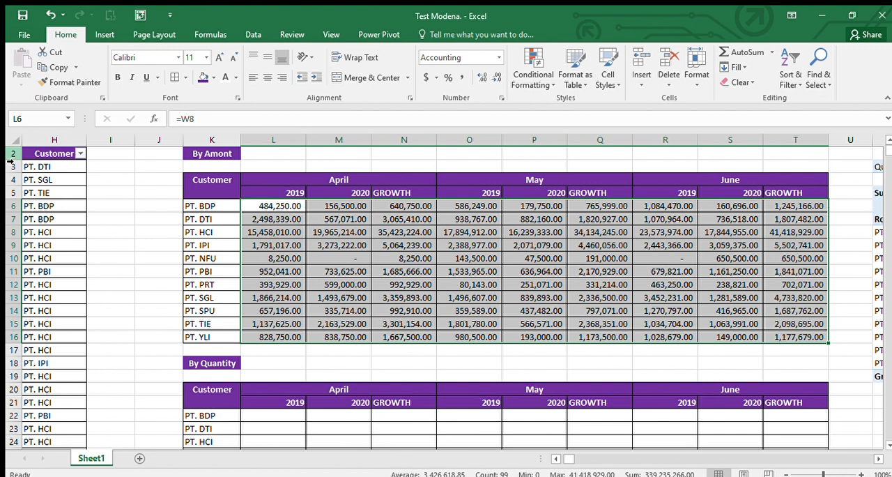
key(Right)
key(Right)
key(Right)
key(Left)
key(Left)
key(Right)
key(Up)
key(Left)
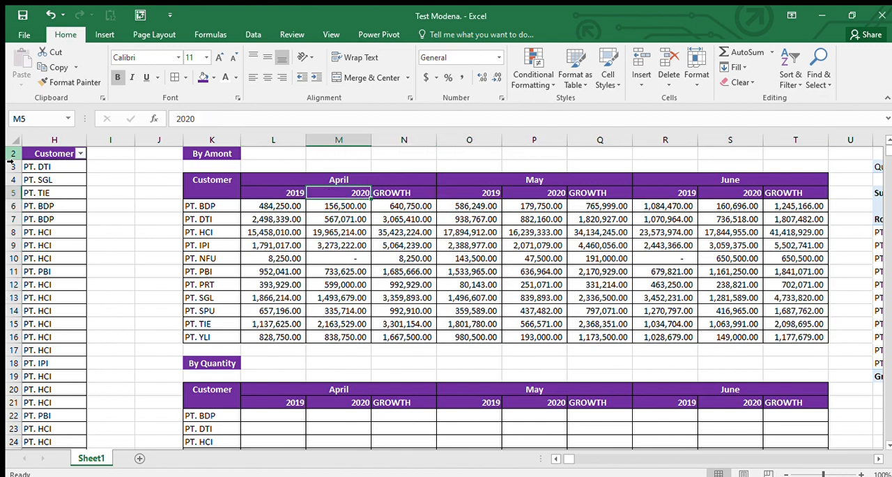
key(Left)
key(Right)
key(Left)
key(Right)
key(Right)
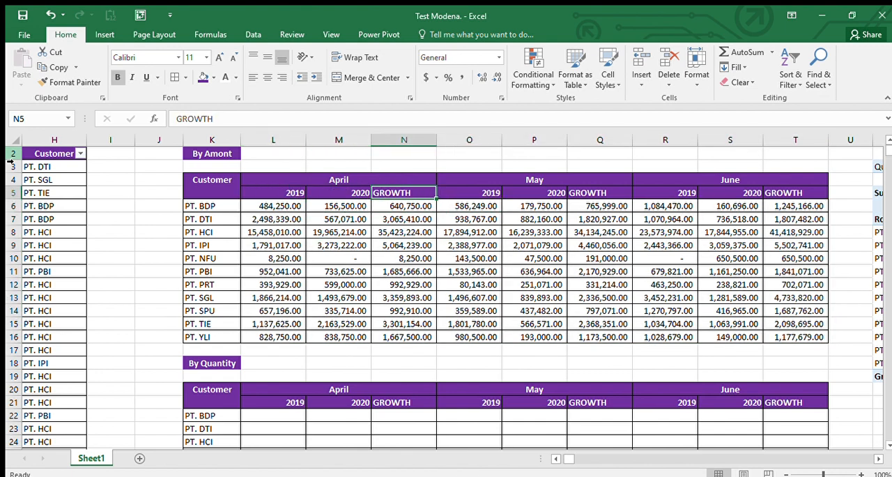
key(Down)
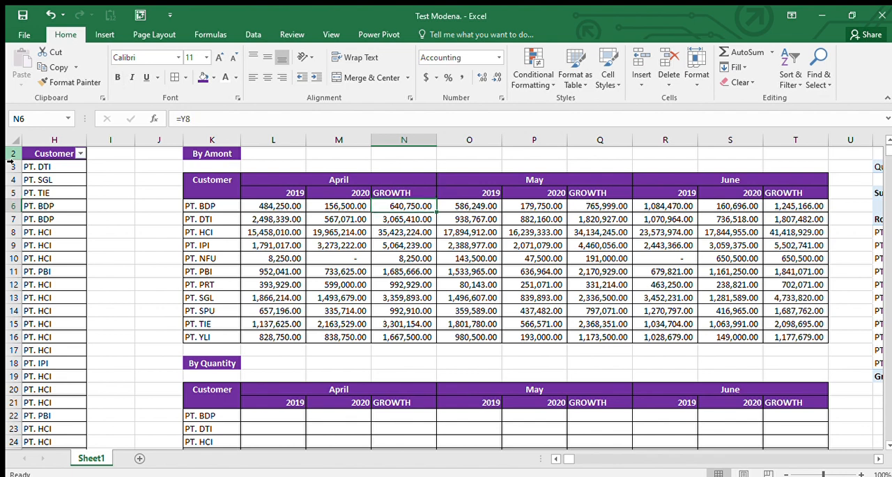
text(=)
key(Left)
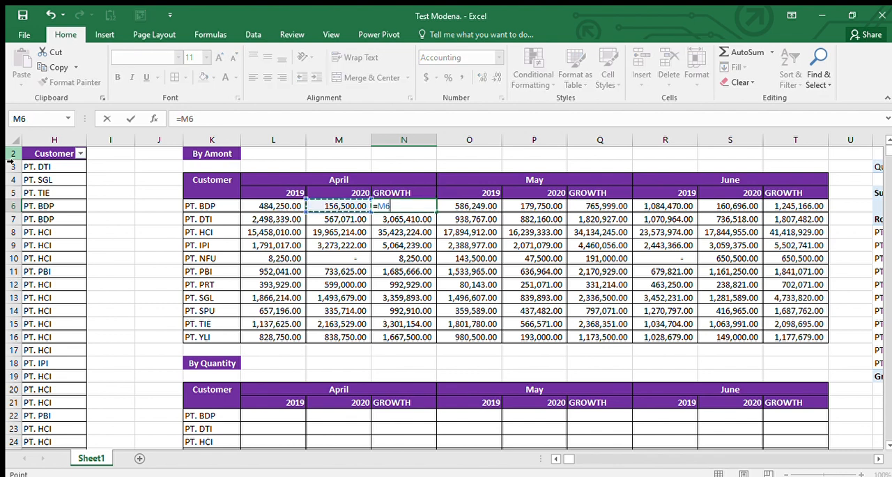
key(Escape)
key(BackSpace)
text(()
key(Left)
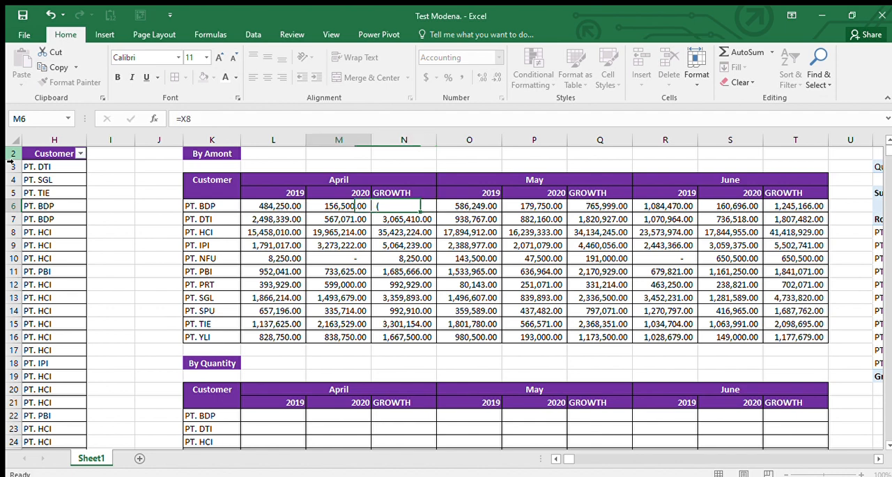
key(Right)
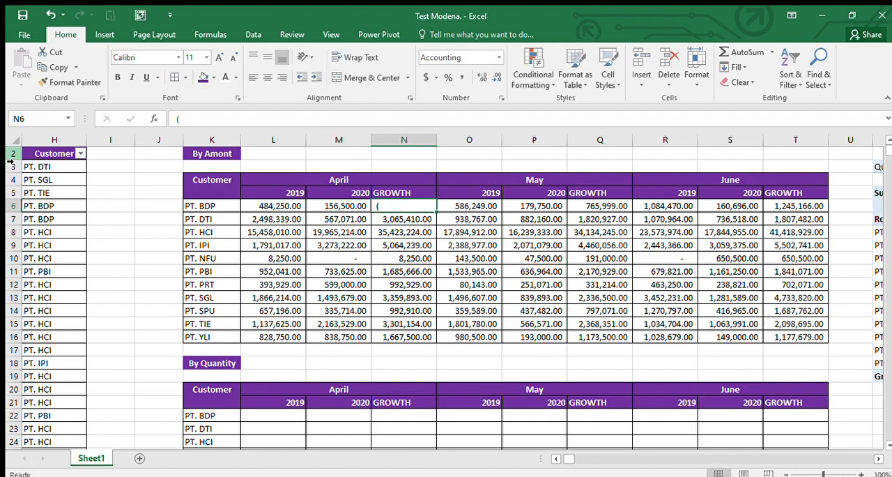
Step: Enter the April growth formula =(M6-L6)/L6 for PT. BDP in N6 of the By Amont table
text(=()
key(Left)
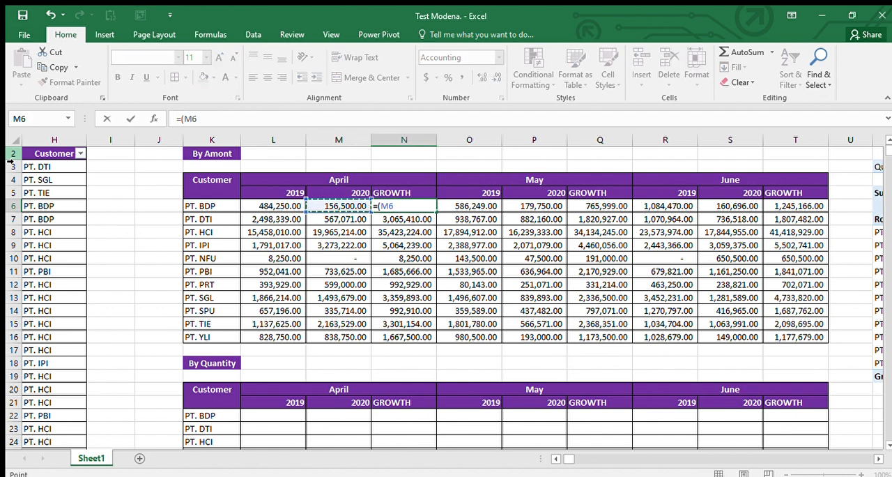
text(-)
key(Left)
key(Left)
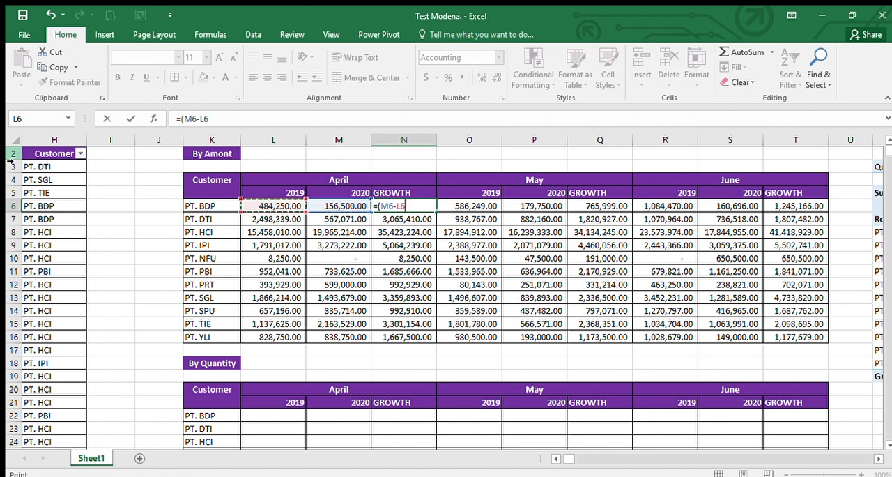
text()/)
key(Left)
key(Left)
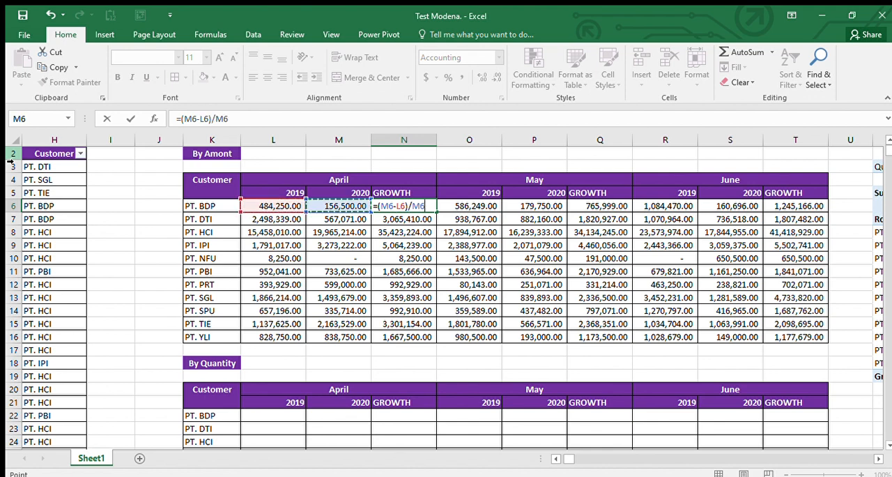
key(Return)
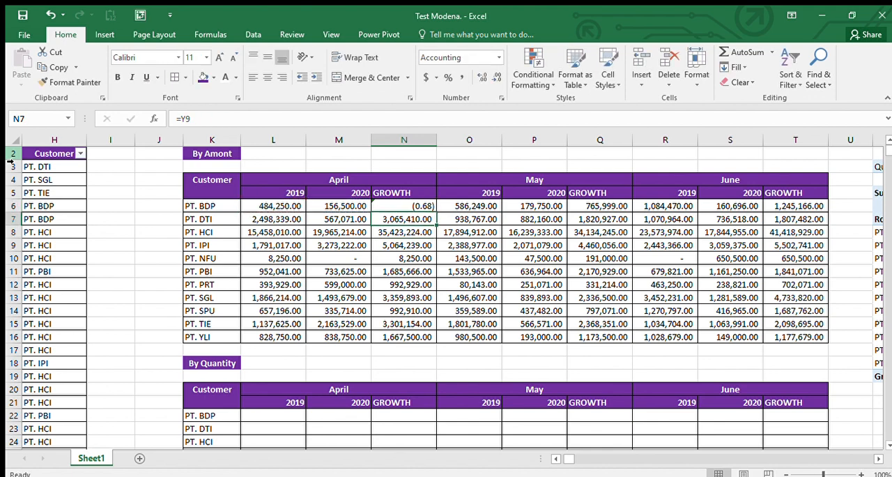
Step: Copy the growth formula from N6 down to N16 and format the range as percentages
key(Up)
key(ctrl+c)
key(ctrl+shift+Down)
key(Return)
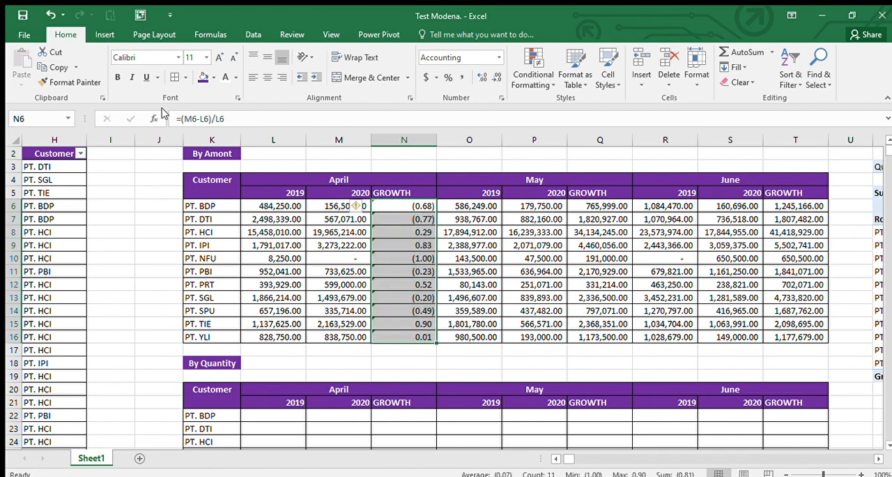
click(446, 76)
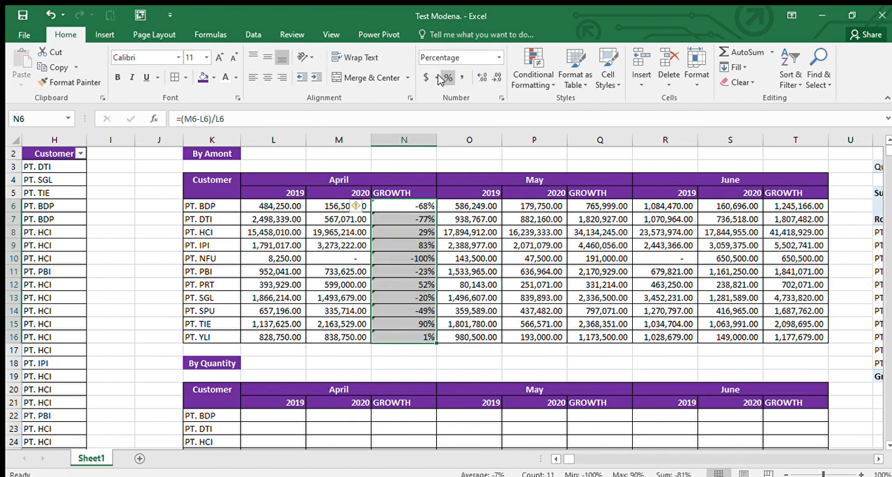
Step: Copy the April growth formulas in N6:N16 to the May growth cells Q6:Q16 and the June growth cells T6:T16
key(ctrl+c)
key(Right)
key(Right)
key(Right)
key(ctrl+shift+Down)
key(ctrl+v)
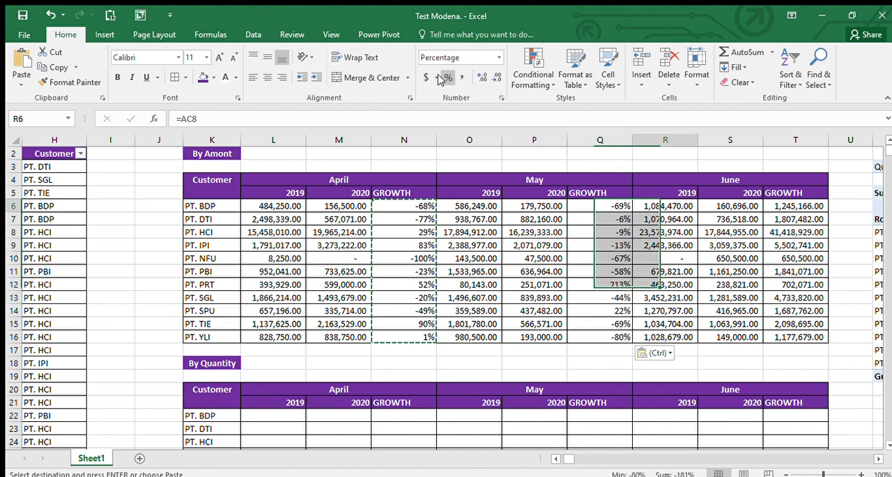
key(Right)
key(Right)
key(Right)
key(ctrl+shift+Down)
key(ctrl+v)
Step: Center the year and GROWTH headings in L5:T5 of the By Amont table
key(Left)
key(Left)
key(Left)
key(Left)
key(Left)
key(Left)
key(Left)
key(Left)
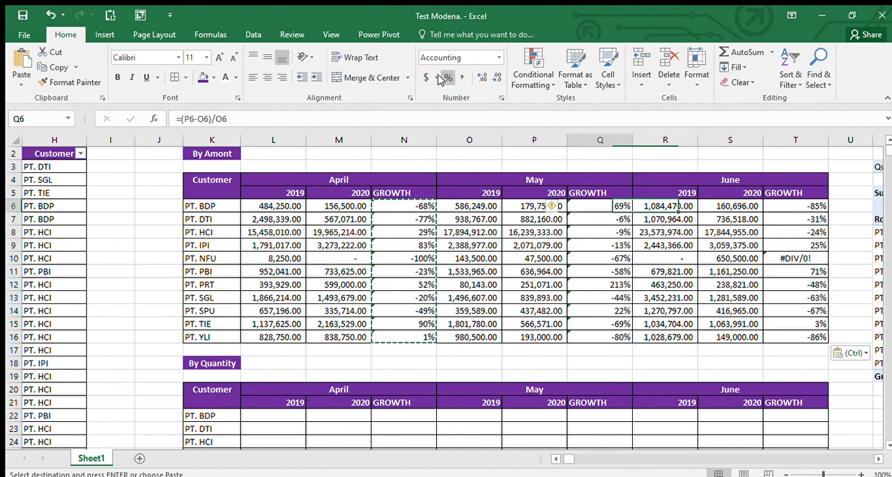
key(Up)
key(ctrl+shift+Right)
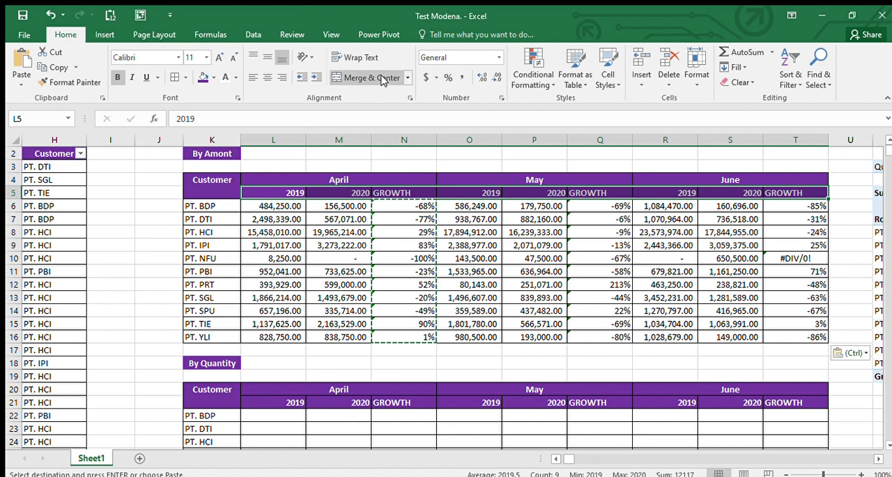
click(267, 76)
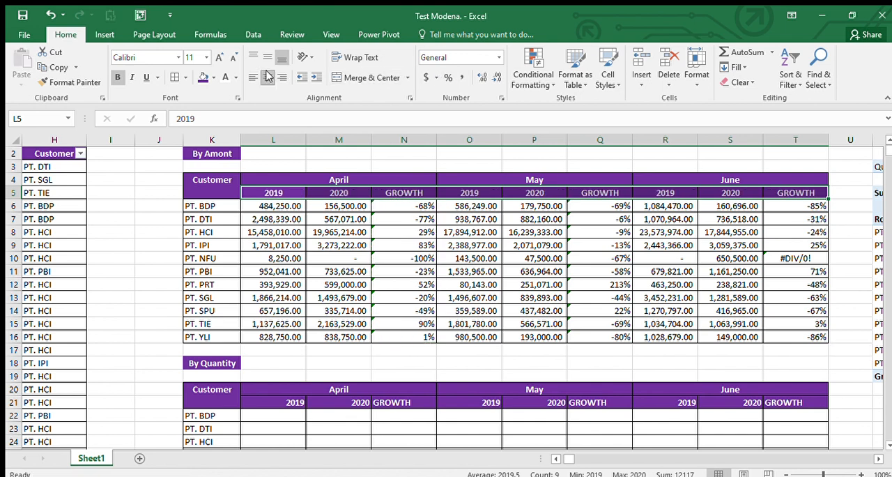
Step: Autofit the width of all columns in the sheet
key(Down)
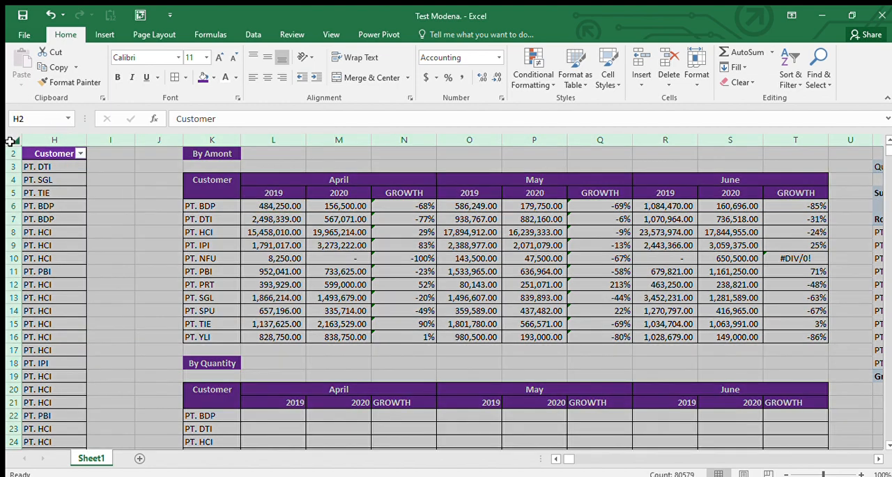
click(13, 142)
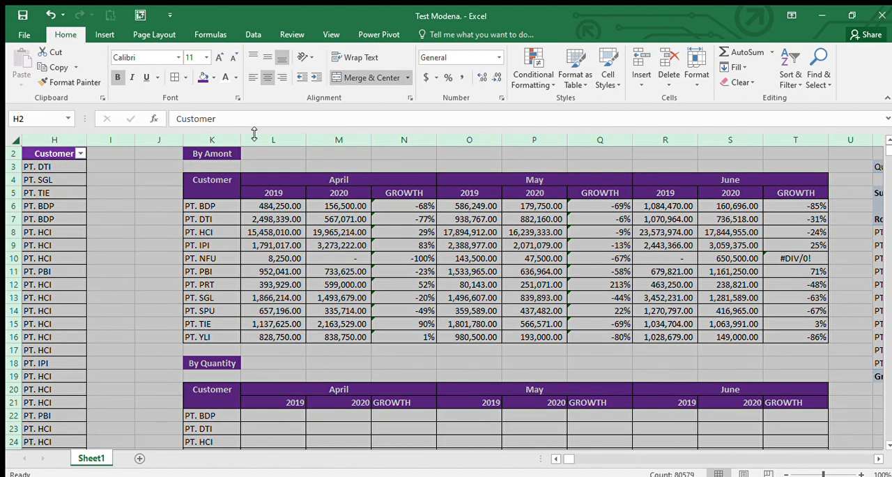
double_click(304, 140)
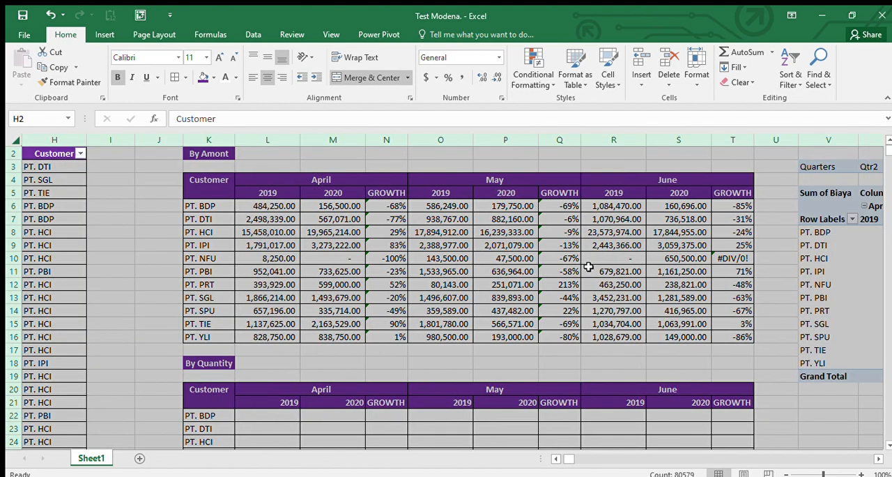
Step: Check the erroring growth formula in T10 and change the formula in T6 to =IFERROR((S6-R6)/R6,0)
click(718, 260)
double_click(716, 263)
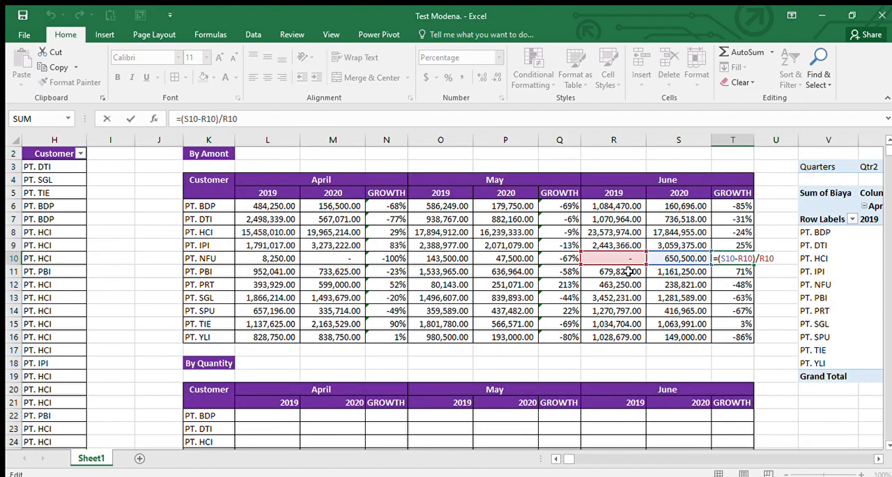
key(Escape)
key(Up)
key(Up)
key(Up)
key(Up)
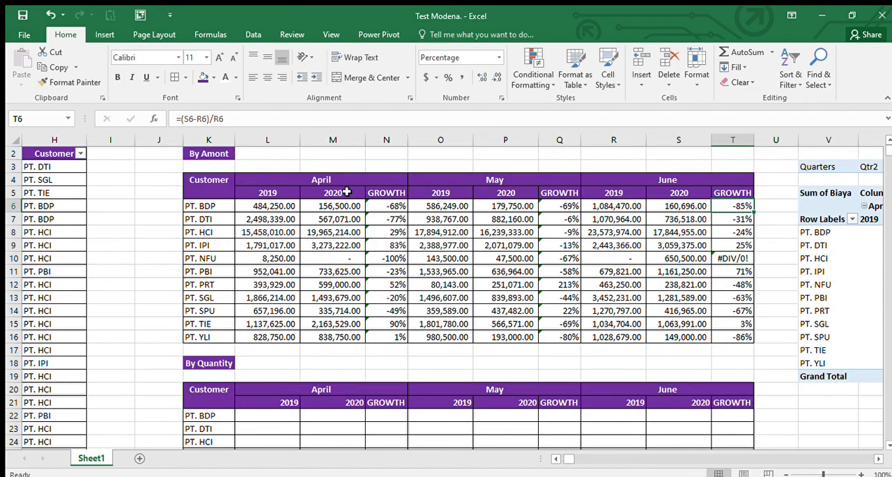
click(181, 119)
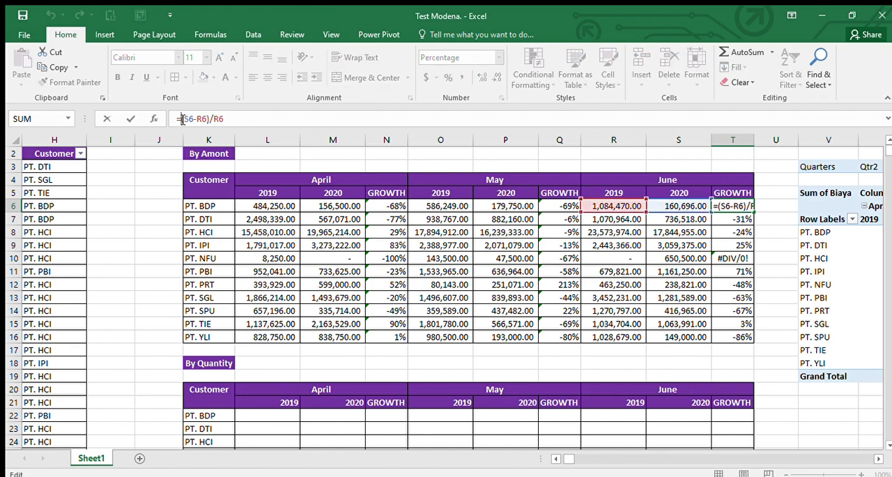
text(if)
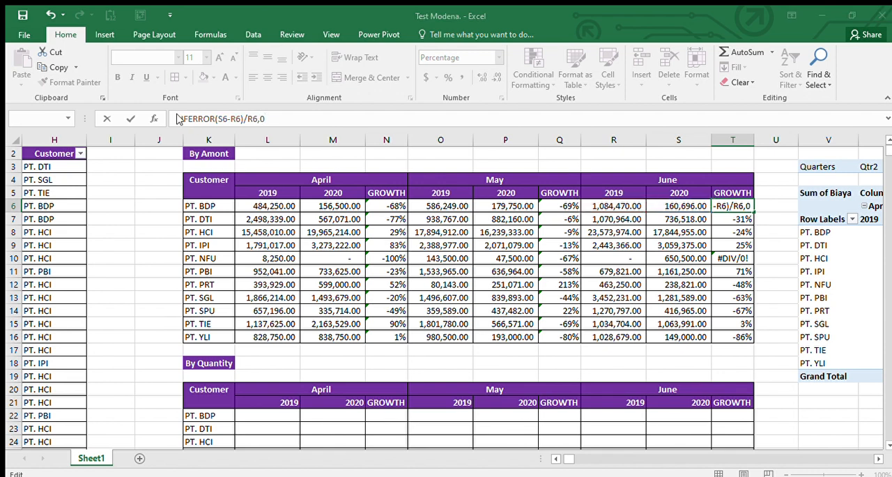
key(Return)
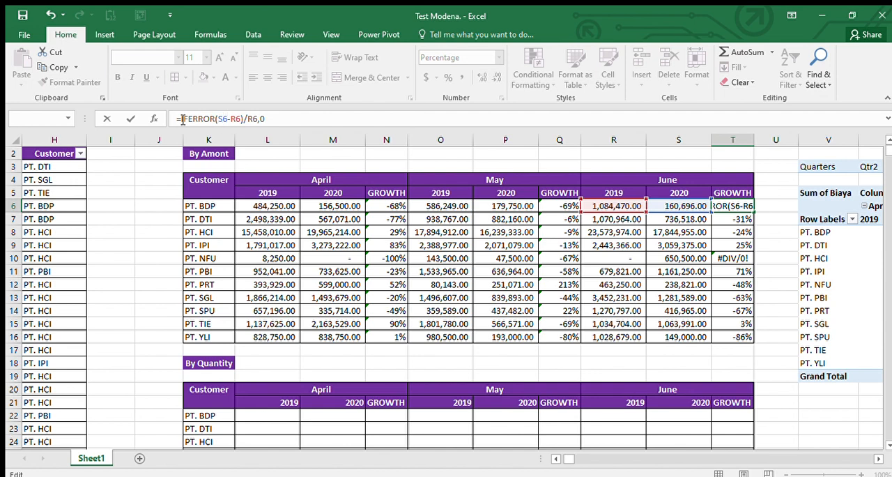
text(()
key(Return)
Step: Copy the IFERROR formula from T6 down through the June growth cells to T16
key(Return)
key(Up)
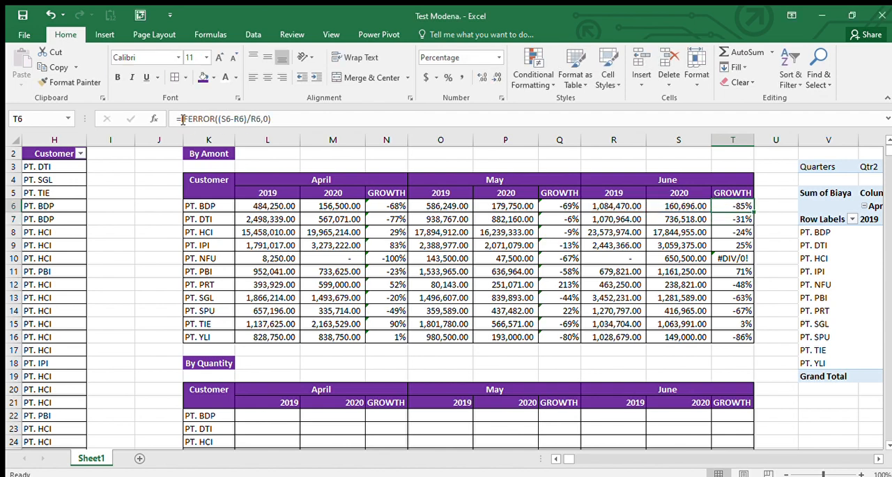
key(ctrl+c)
key(ctrl+shift+Down)
key(Return)
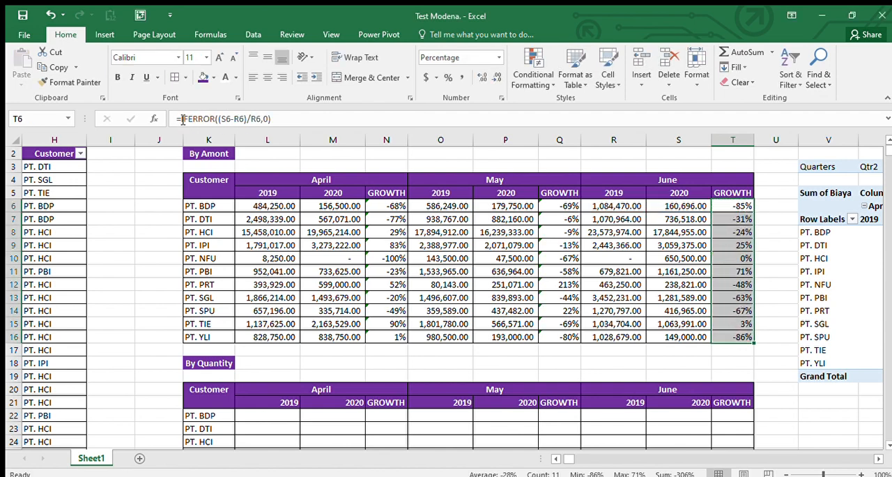
key(Down)
key(Down)
key(Down)
key(Down)
key(Down)
key(Down)
key(Down)
key(Down)
key(Down)
key(Down)
key(Down)
key(Left)
key(Left)
key(Left)
key(Left)
key(Left)
key(Left)
key(Left)
key(Left)
key(Left)
key(Left)
key(Left)
key(Left)
key(Left)
key(Left)
key(Left)
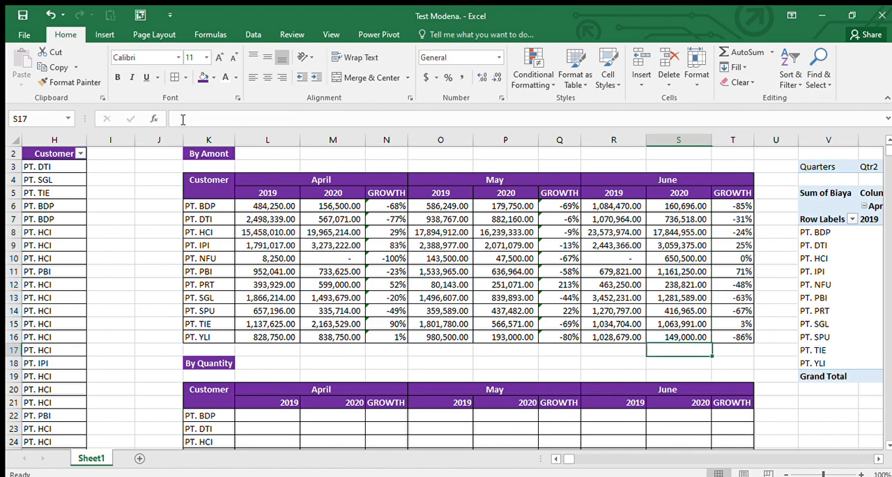
key(Right)
key(Right)
key(Right)
key(Right)
key(Right)
key(Right)
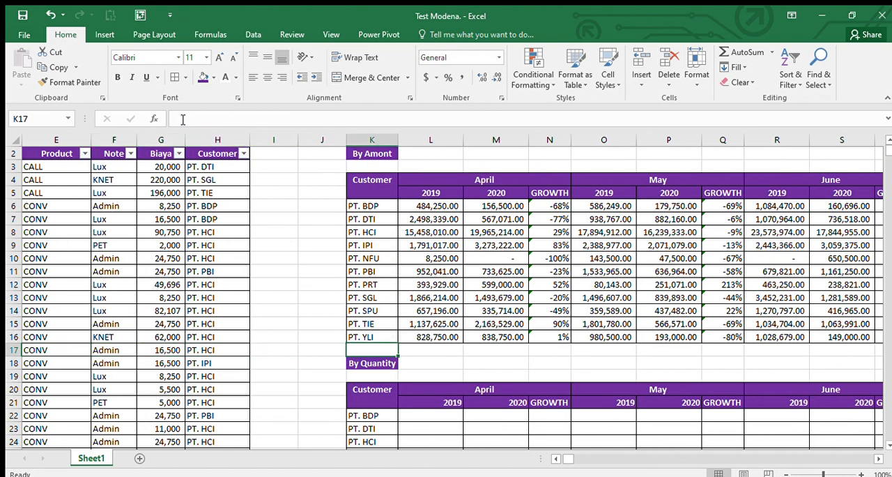
key(Down)
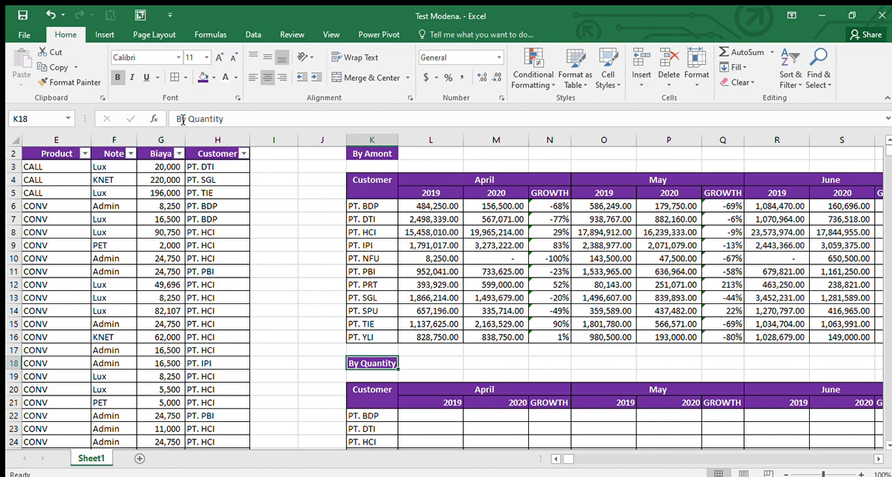
key(Right)
key(Right)
key(Right)
key(Right)
key(Right)
key(Right)
key(Right)
key(Right)
key(Right)
key(Right)
key(Right)
key(Right)
key(Right)
key(Right)
key(Right)
key(Right)
key(Right)
key(Right)
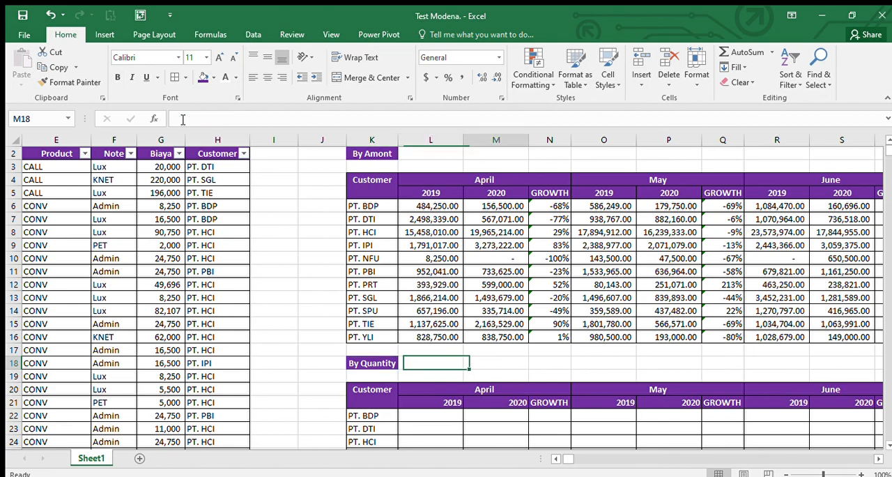
key(Left)
key(Left)
key(Left)
key(Left)
key(Left)
key(Left)
key(Left)
key(Left)
key(Left)
key(Left)
key(Left)
key(Left)
key(Left)
key(Left)
key(Left)
key(Left)
key(Left)
key(Left)
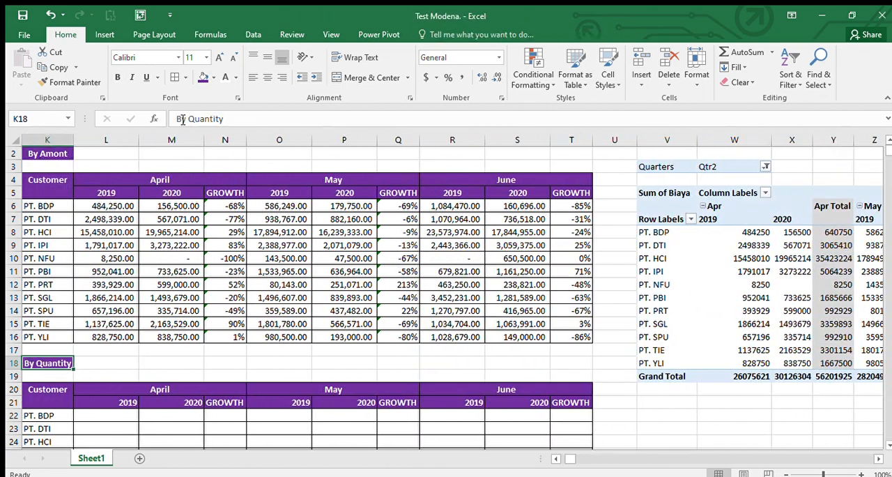
key(Right)
key(Up)
key(Up)
key(Up)
key(Up)
key(Up)
key(Up)
key(Up)
key(Up)
key(Up)
key(Up)
key(Up)
key(Up)
key(Up)
key(Up)
key(Up)
key(Up)
key(Up)
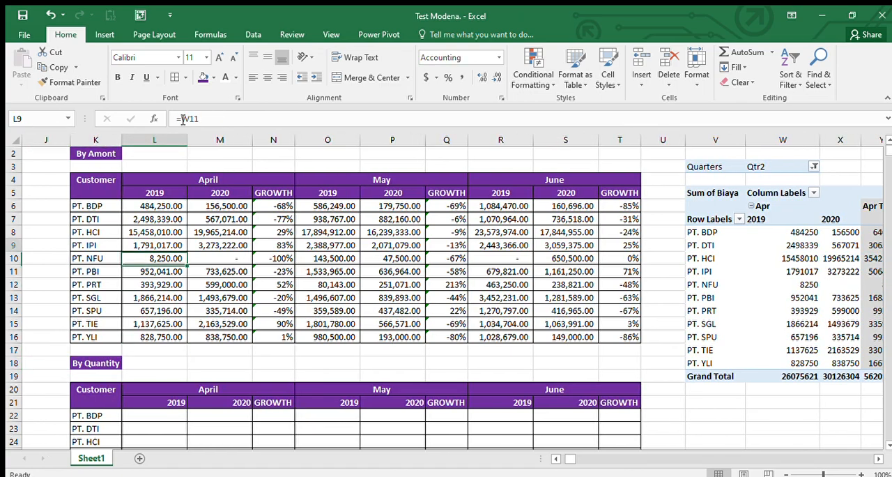
key(Down)
key(Down)
key(Down)
key(Down)
key(Down)
key(Down)
key(Down)
key(Down)
key(Down)
key(Down)
key(Down)
key(Down)
key(Down)
key(Down)
key(Down)
key(Down)
key(Down)
key(Down)
key(Right)
key(Right)
key(Right)
key(Right)
key(Right)
key(Right)
key(Right)
key(Right)
key(Right)
key(Right)
key(Right)
key(Right)
key(Right)
key(Right)
key(Right)
key(Right)
key(Right)
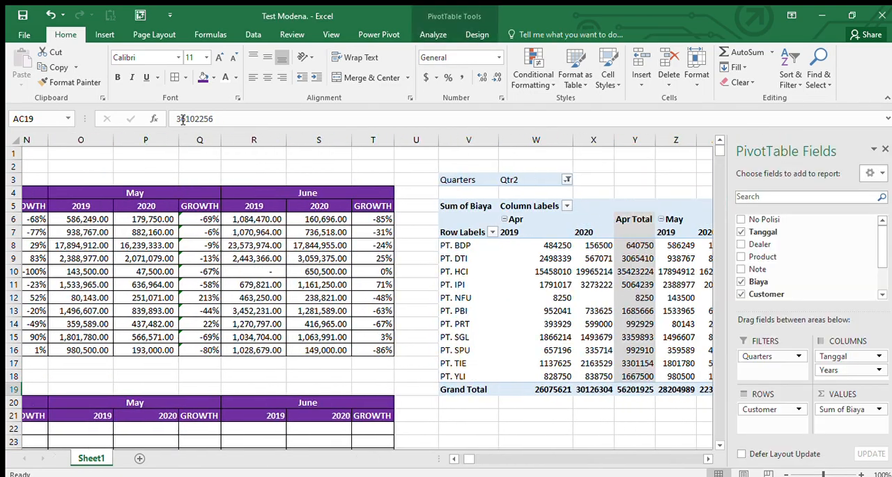
key(Left)
key(Left)
key(Left)
key(Left)
key(Left)
key(Left)
key(Left)
key(Left)
key(Left)
key(Left)
key(Left)
key(Left)
key(Left)
key(Left)
key(Left)
key(Left)
key(Left)
key(Left)
key(Left)
key(Left)
key(Right)
key(Right)
key(Right)
key(Right)
key(Right)
key(Right)
key(Right)
key(Right)
key(Right)
key(Right)
key(Right)
key(Right)
key(Right)
key(Right)
key(Right)
key(Right)
key(Right)
key(Right)
key(Right)
key(Right)
key(Right)
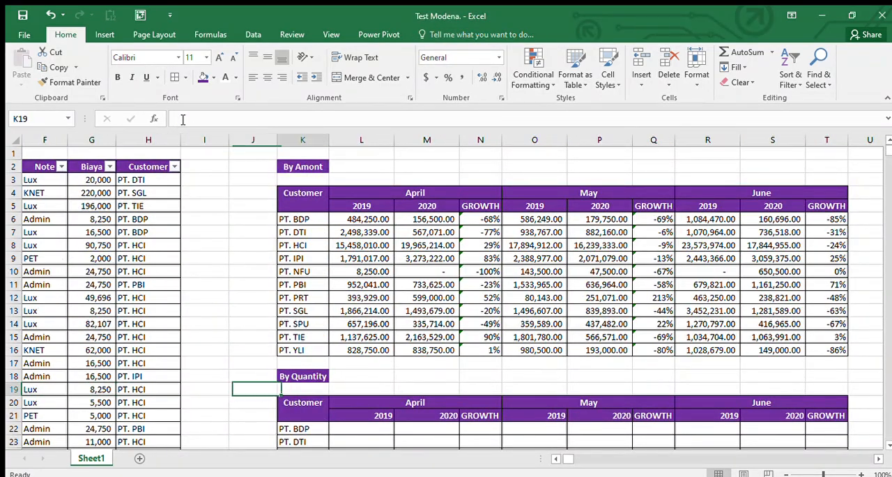
key(Left)
key(Left)
key(Left)
key(Left)
key(Left)
key(Left)
key(Left)
key(Left)
key(Left)
key(Left)
key(Left)
key(Left)
key(Left)
key(Left)
key(Left)
key(Left)
key(Left)
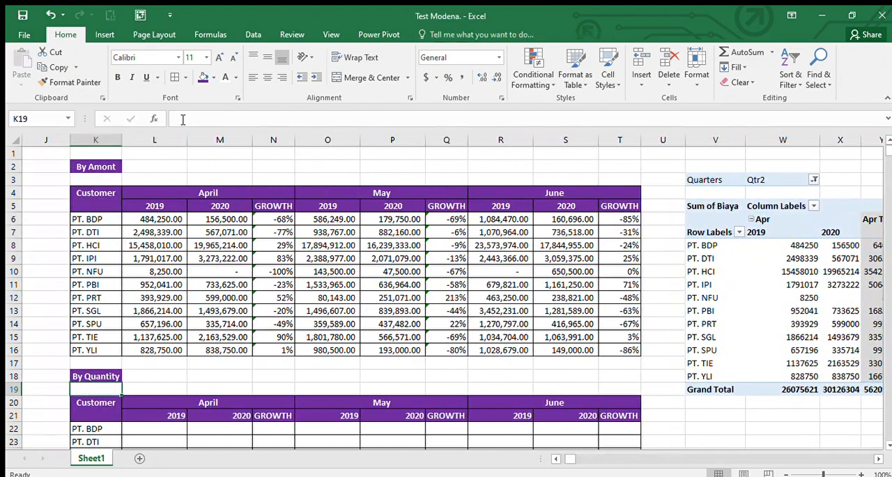
key(Right)
key(Right)
key(Right)
key(Right)
key(Right)
key(Right)
key(Right)
key(Right)
key(Right)
key(Right)
key(Right)
key(Right)
key(ctrl+Up)
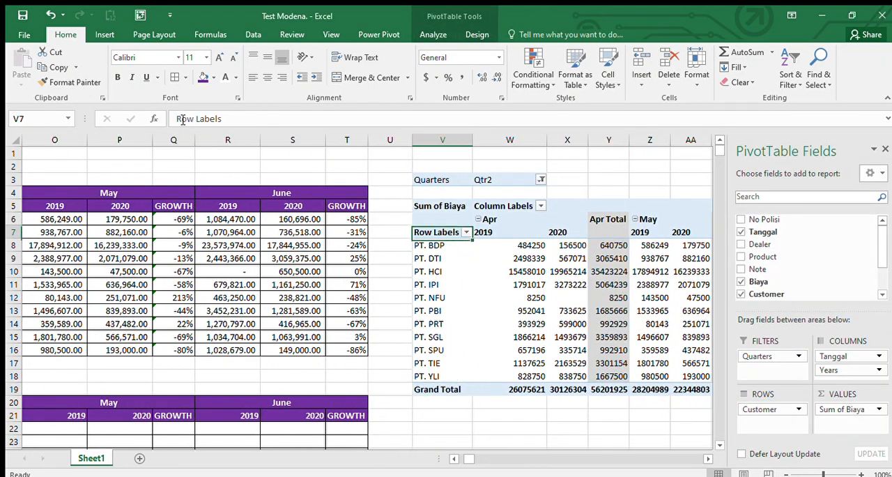
key(Up)
key(Up)
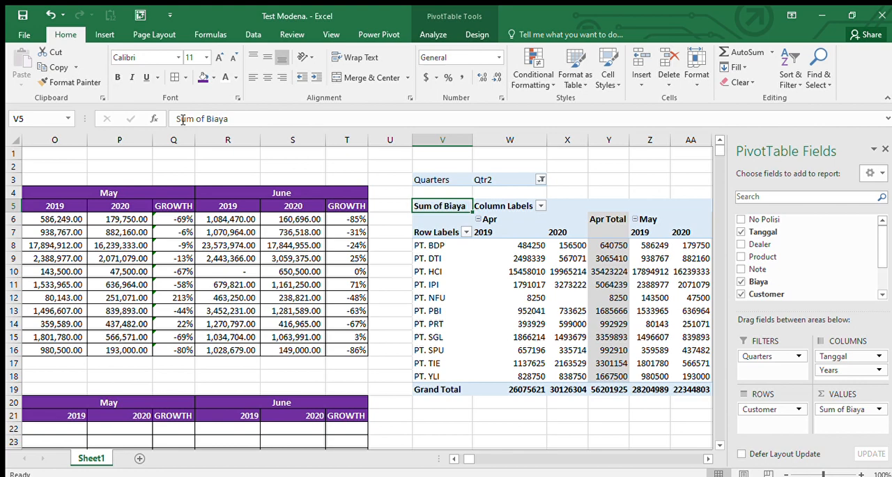
key(Up)
key(Up)
key(shift+Down)
key(shift+Down)
key(shift+Down)
key(shift+Down)
key(shift+Down)
key(shift+Down)
key(shift+Down)
key(shift+Down)
key(shift+Down)
key(shift+Down)
key(shift+Down)
key(shift+Down)
key(shift+Down)
key(shift+Down)
key(shift+Down)
key(shift+Down)
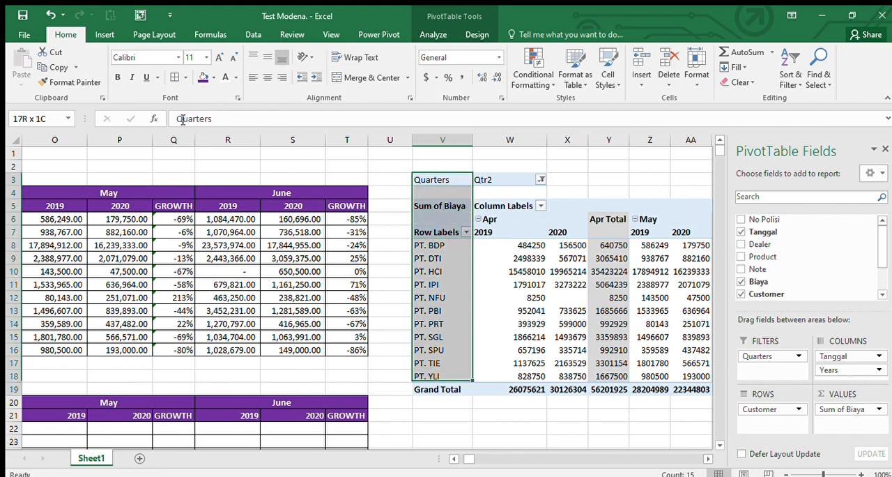
key(shift+Right)
key(shift+Right)
key(shift+Right)
key(shift+Right)
key(shift+Right)
key(shift+Right)
key(shift+Right)
key(shift+Right)
key(shift+Right)
key(shift+Right)
key(shift+Right)
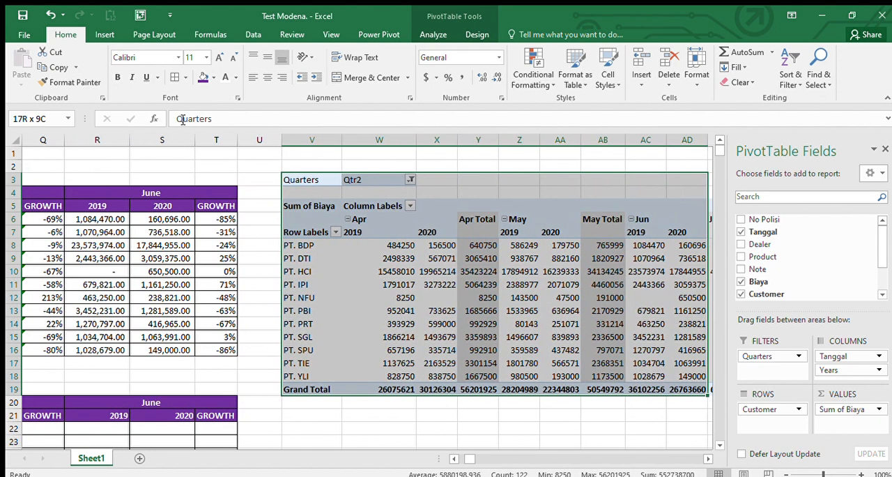
key(shift+Left)
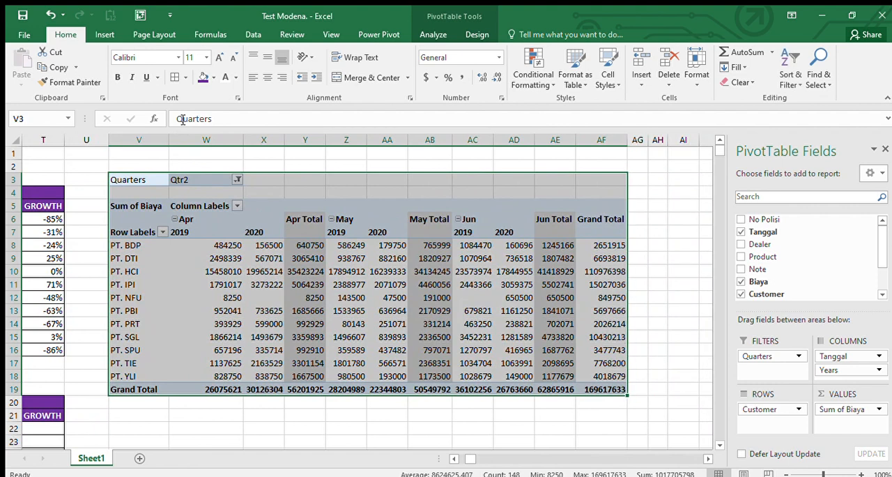
Step: Copy the PivotTable body V5:AF19 without its Quarters filter and paste it starting at V22
key(Down)
key(Down)
key(ctrl+shift+Down)
key(ctrl+shift+Down)
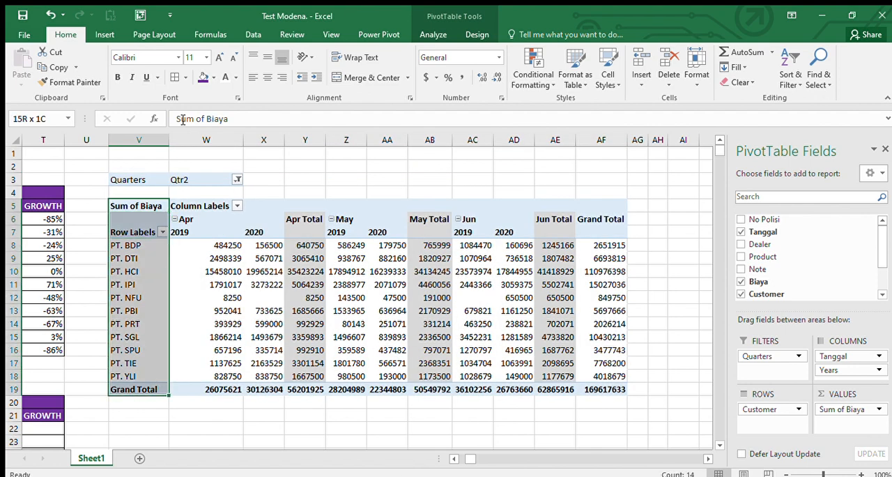
key(shift+Right)
key(shift+Right)
key(shift+Right)
key(shift+Right)
key(shift+Right)
key(shift+Right)
key(shift+Right)
key(shift+Right)
key(shift+Right)
key(shift+Right)
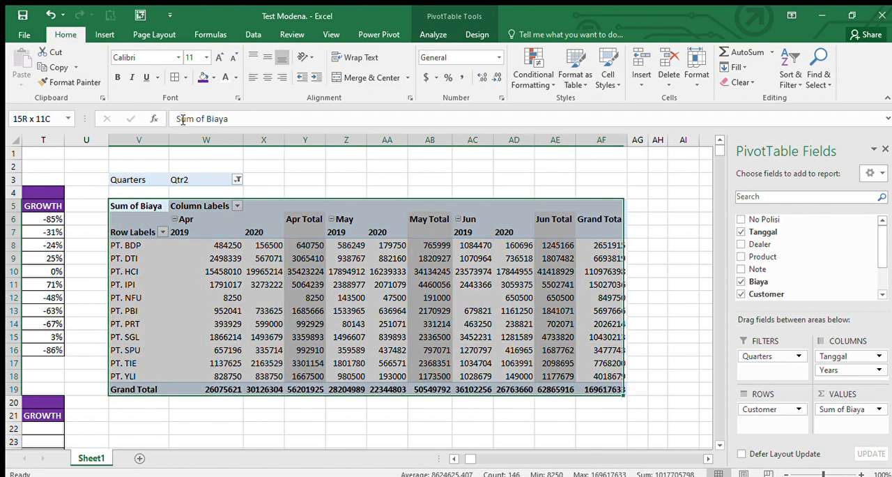
key(ctrl+c)
key(Down)
key(Down)
key(Down)
key(Down)
key(Down)
key(Down)
key(Down)
key(Down)
key(Down)
key(Down)
key(Down)
key(Down)
key(Down)
key(Down)
key(Down)
key(Down)
key(Down)
key(Down)
key(Down)
key(Down)
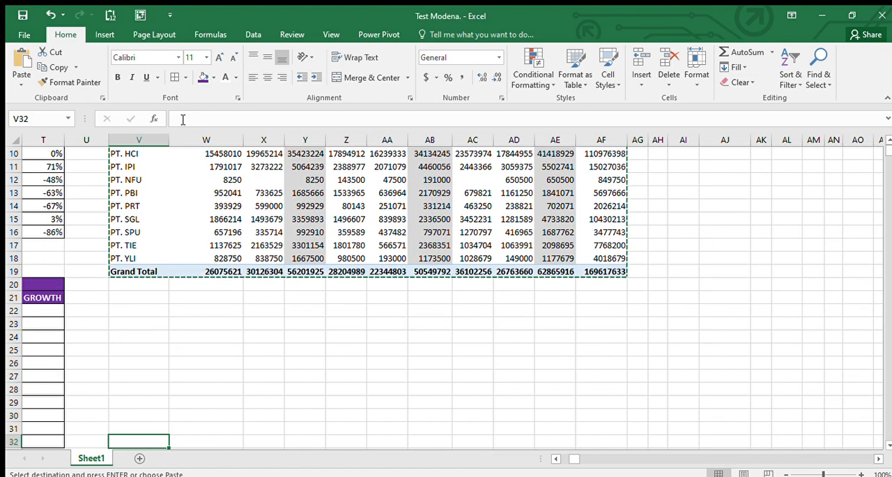
key(Up)
key(Up)
key(Up)
key(Up)
key(Up)
key(Up)
key(Up)
key(Up)
key(Up)
key(Up)
key(ctrl+v)
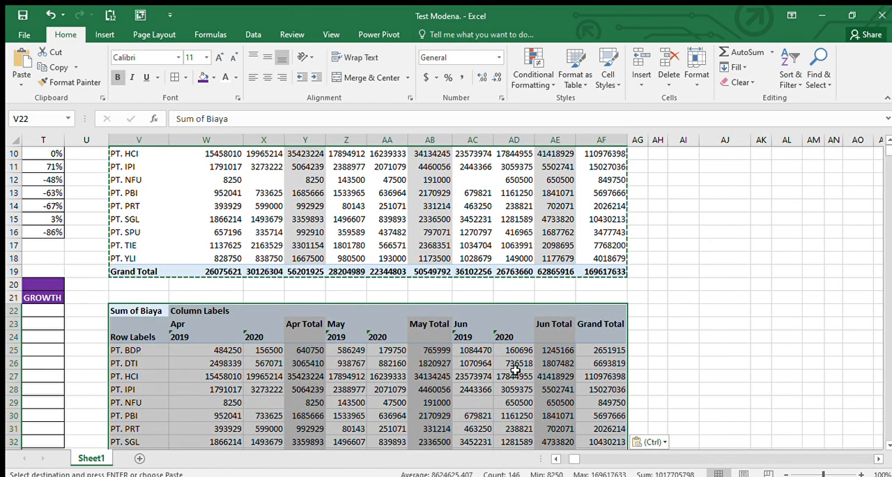
key(Escape)
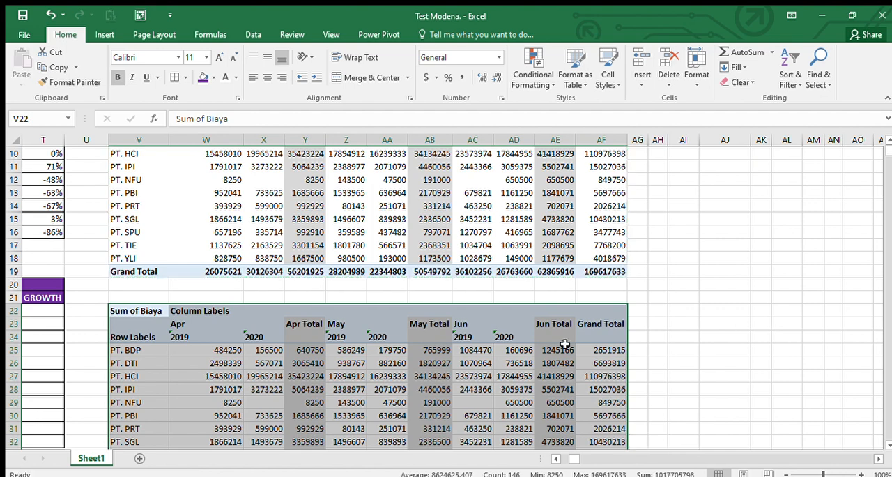
Step: Compare the original PivotTable with the pasted range at V22 to see whether the copy still behaves as a PivotTable
click(565, 344)
click(591, 178)
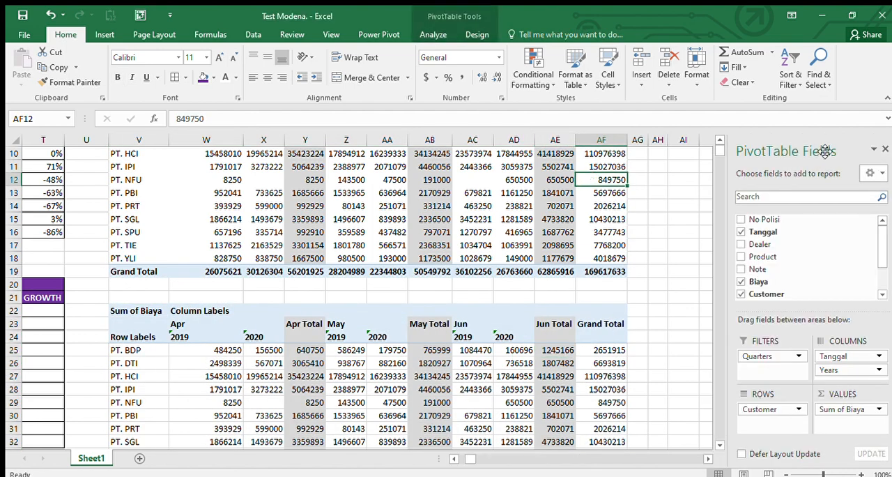
click(589, 322)
key(Left)
key(Left)
key(Left)
key(Left)
key(Left)
key(Left)
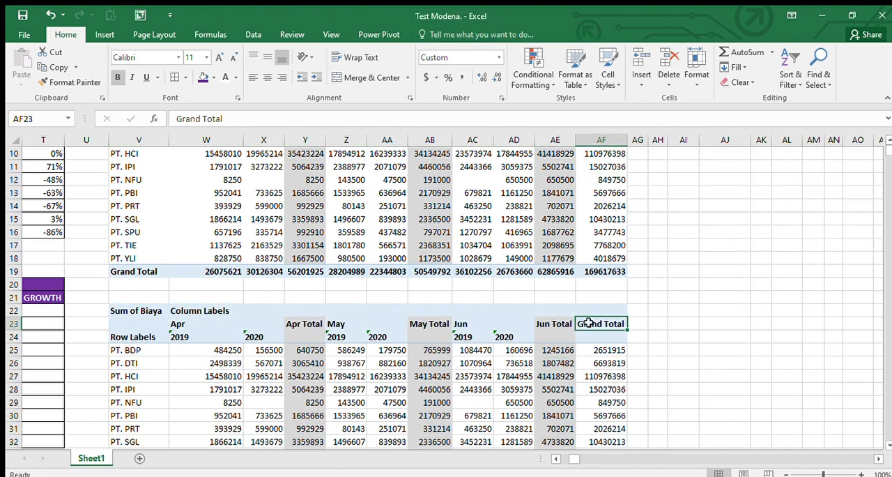
key(Left)
key(Left)
key(Left)
key(Left)
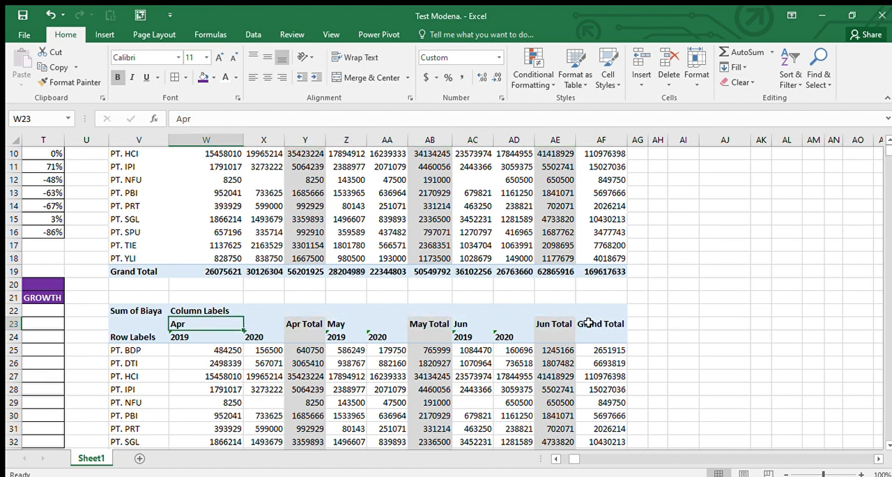
Step: Copy the entire PivotTable V3:AF19 including its Quarters filter
key(Up)
key(Up)
key(Up)
key(Up)
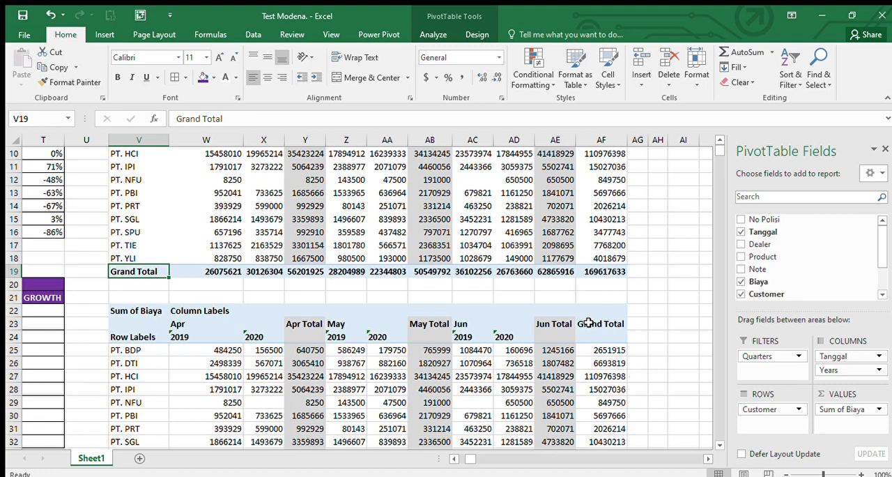
key(ctrl+shift+Right)
key(ctrl+shift+Up)
key(ctrl+shift+Up)
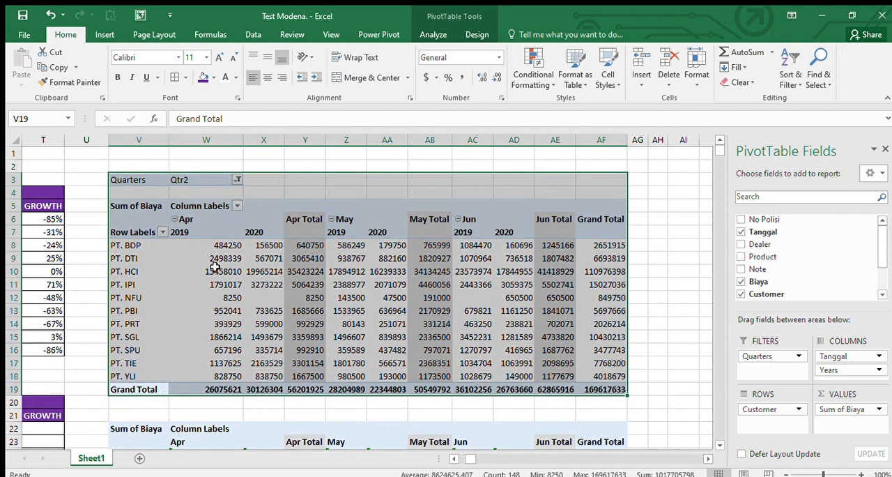
key(ctrl+c)
Step: Paste the full PivotTable starting at V22 over the static copy
key(Down)
key(Down)
key(Down)
key(Down)
key(Down)
key(Down)
key(Down)
key(Down)
key(Down)
key(Down)
key(Down)
key(Down)
key(Down)
key(Down)
key(Down)
key(Down)
key(Down)
key(Down)
key(Down)
key(Down)
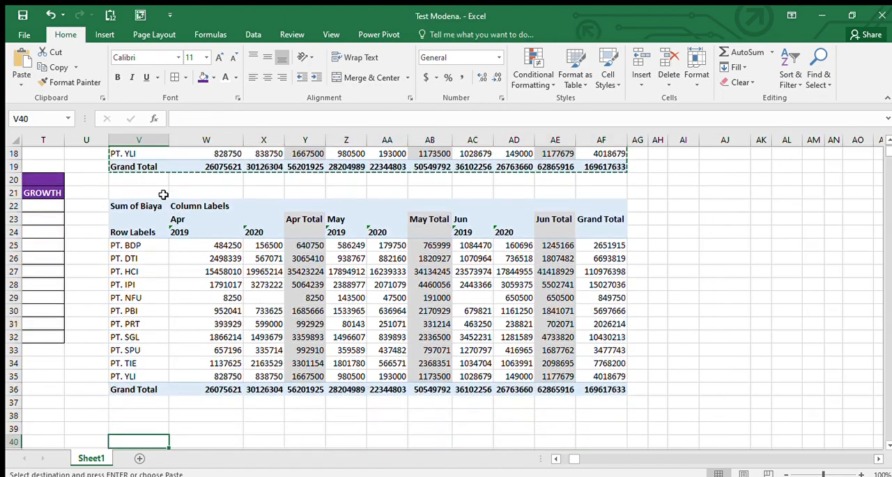
key(Up)
key(Up)
key(Up)
key(Up)
key(Up)
key(Up)
key(Up)
key(Up)
key(Up)
click(163, 194)
key(Down)
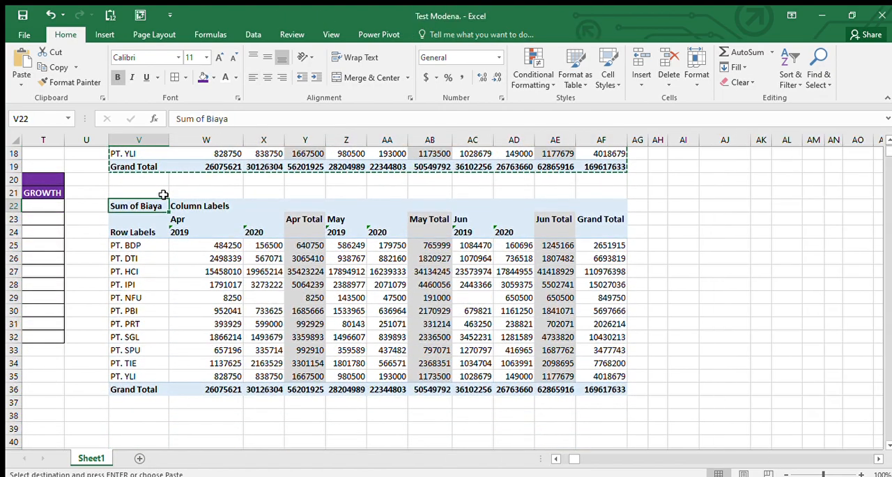
key(ctrl+v)
click(293, 270)
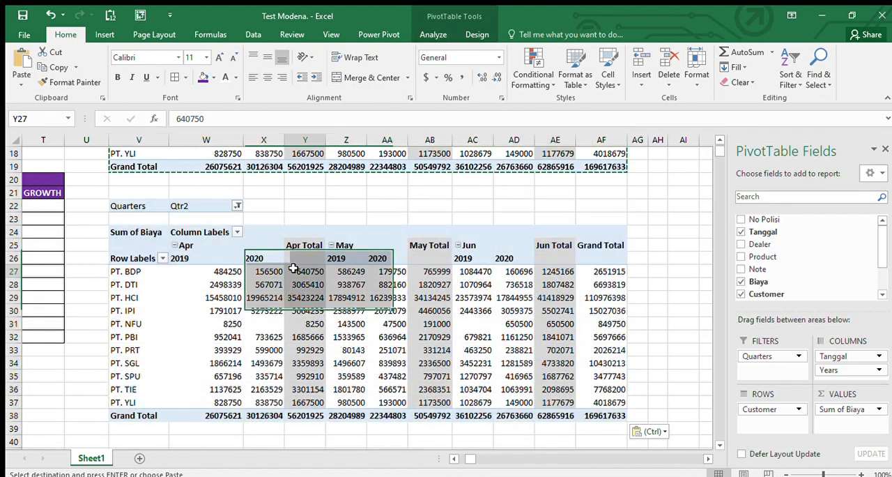
Step: Examine the empty By Quantity table alongside the second PivotTable
key(Left)
key(Left)
key(Left)
key(Left)
key(Left)
key(Left)
key(Left)
key(Left)
key(Left)
key(Left)
key(Left)
key(Left)
key(Left)
key(Left)
key(Left)
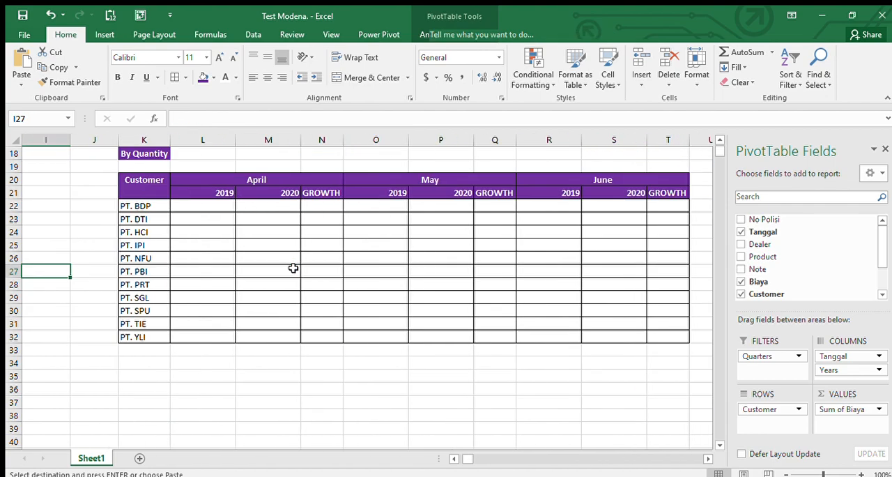
key(Up)
key(Up)
key(Up)
key(Down)
key(Down)
key(Down)
key(Right)
key(Right)
key(Right)
key(Right)
key(Right)
key(Right)
key(Right)
key(Right)
key(Right)
key(Right)
key(Right)
key(Right)
key(Right)
key(Right)
key(Right)
key(Right)
key(Right)
key(Right)
key(Right)
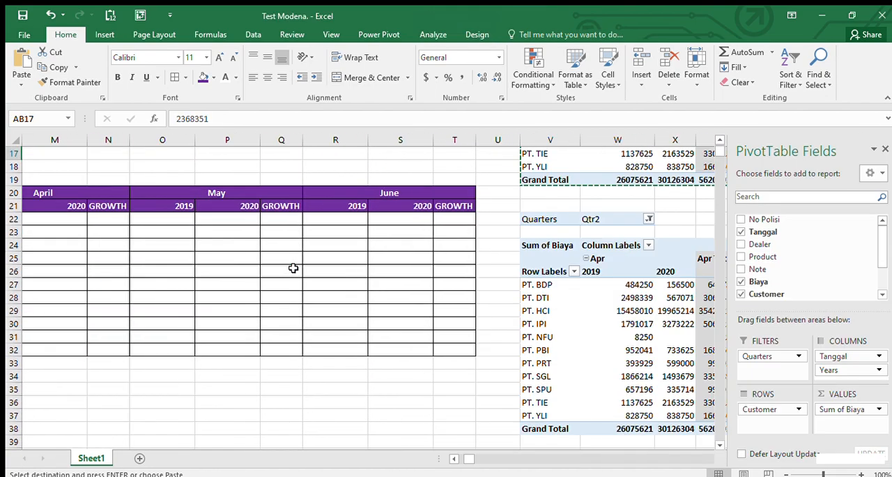
key(Down)
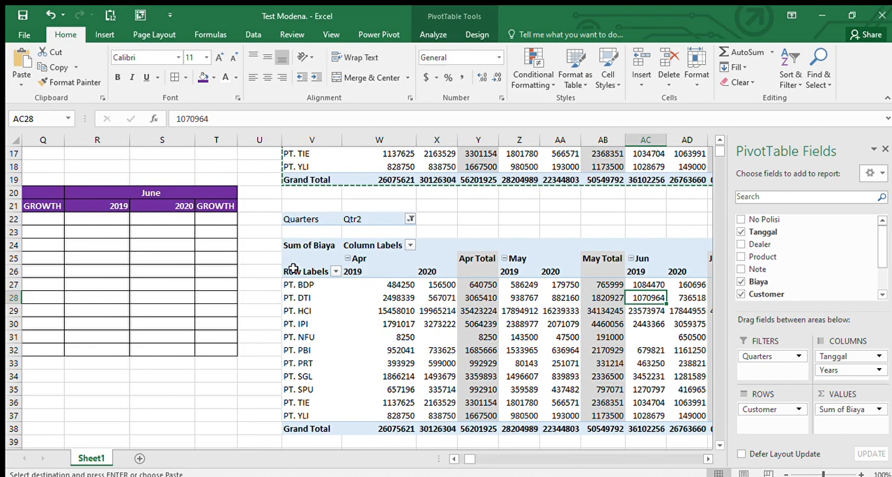
Step: Review the source data columns, from No Polisi to Customer
key(Left)
key(Left)
key(Left)
key(Left)
key(Left)
key(Left)
key(Left)
key(Left)
key(Left)
key(Left)
key(Left)
key(Left)
key(Left)
key(Left)
key(Left)
key(Left)
key(Left)
key(Left)
key(Left)
key(Left)
key(Right)
key(Right)
key(Right)
key(Right)
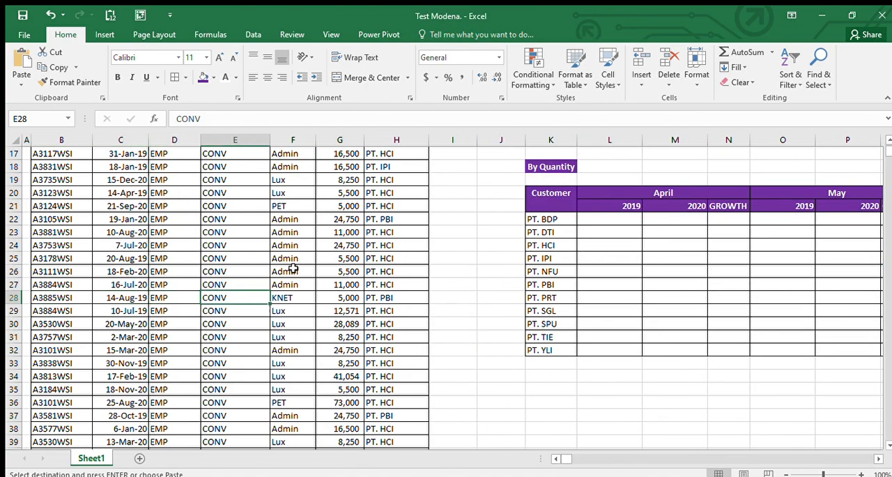
key(ctrl+Up)
key(Right)
key(Right)
key(Down)
key(Down)
key(Down)
key(Down)
Step: Look over the By Amont and By Quantity tables and the PivotTables next to them
key(Right)
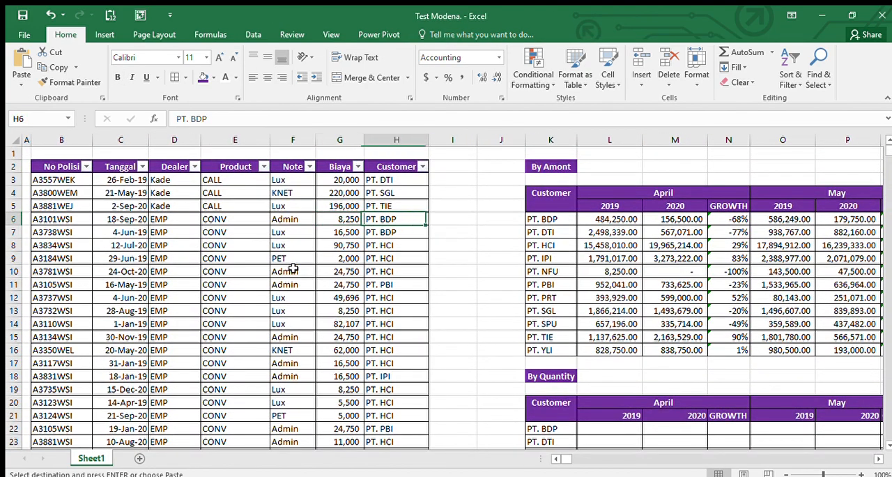
key(Right)
key(Right)
key(Right)
key(Right)
key(Right)
key(Right)
key(Down)
key(Down)
key(Down)
key(Down)
key(Down)
key(Down)
key(Down)
key(Down)
key(Down)
key(Down)
key(Down)
key(Down)
key(Down)
key(Down)
key(Down)
key(Down)
key(Down)
key(Down)
key(Left)
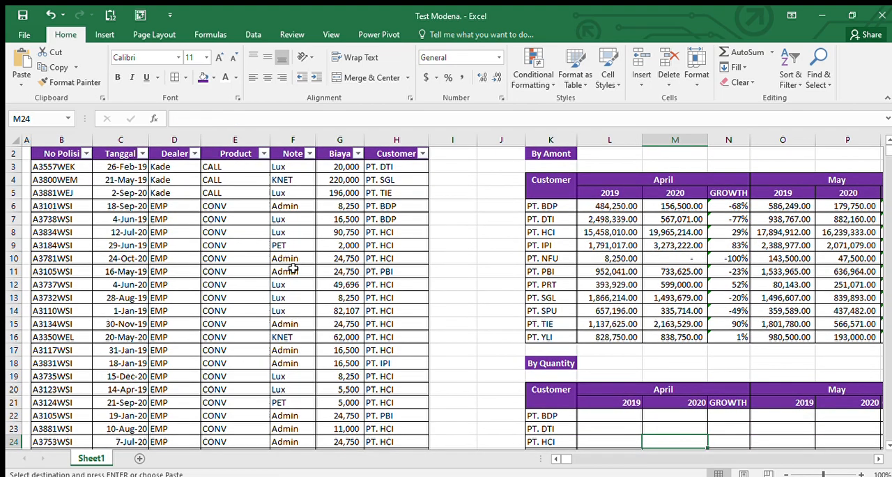
key(Left)
key(Left)
key(Up)
key(Right)
key(Right)
key(Right)
key(Right)
key(Right)
key(Right)
key(Right)
key(Right)
key(Right)
key(Right)
key(Right)
key(Right)
key(Right)
key(Right)
key(Right)
key(Right)
key(Right)
key(Right)
key(Right)
key(Right)
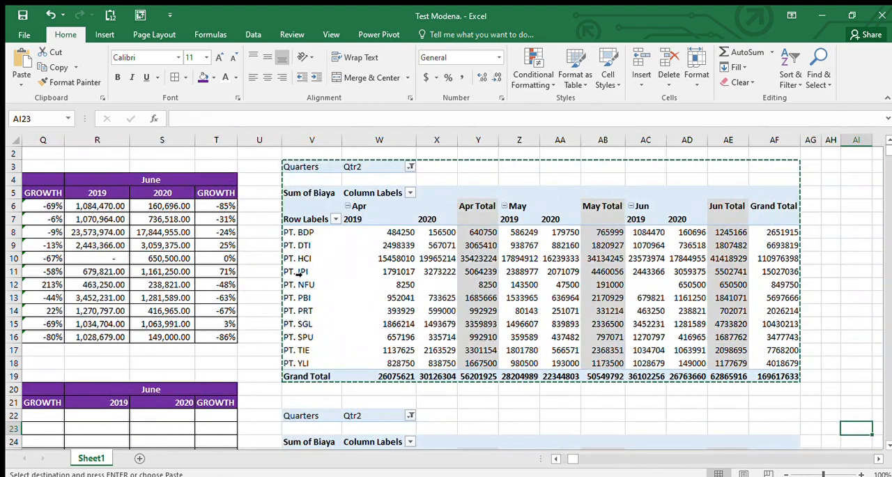
Step: Change the Biaya value field of the second PivotTable to summarise by Count
key(Left)
key(Left)
key(Left)
key(Left)
key(Left)
key(Down)
key(Down)
key(Down)
key(Down)
key(Down)
key(Down)
key(Down)
key(Down)
key(Down)
key(Down)
key(Down)
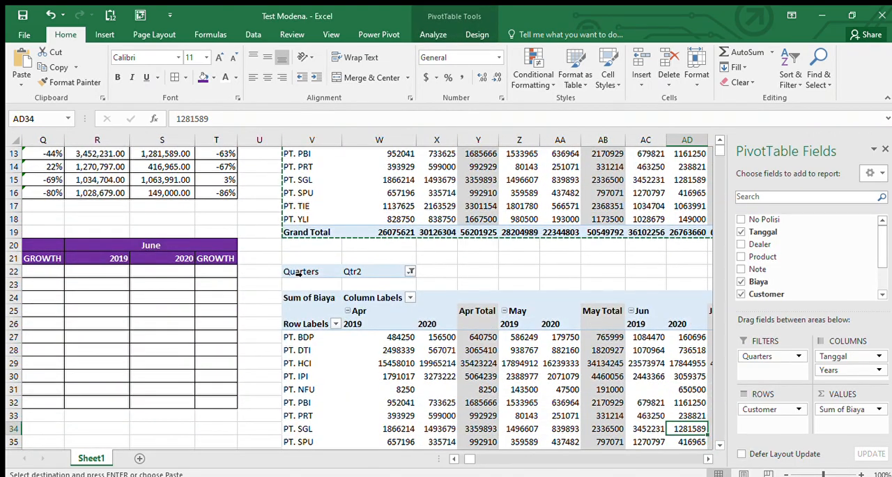
key(Right)
key(Right)
key(Left)
key(Left)
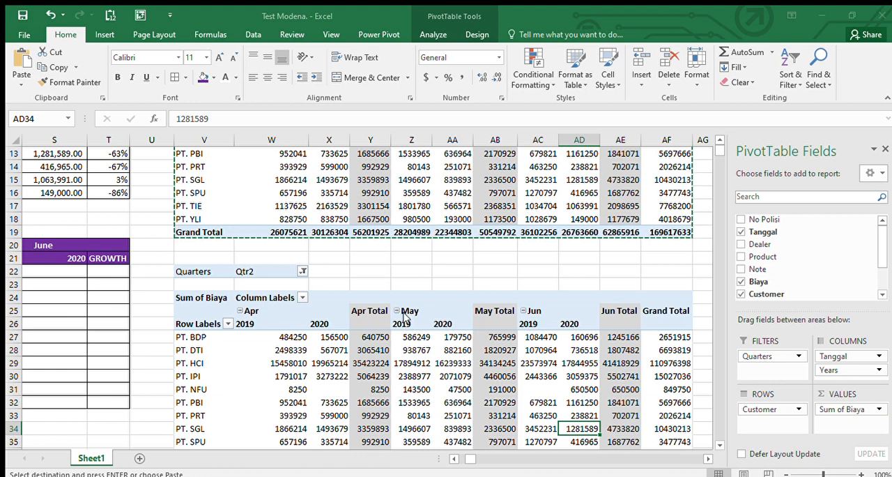
click(317, 361)
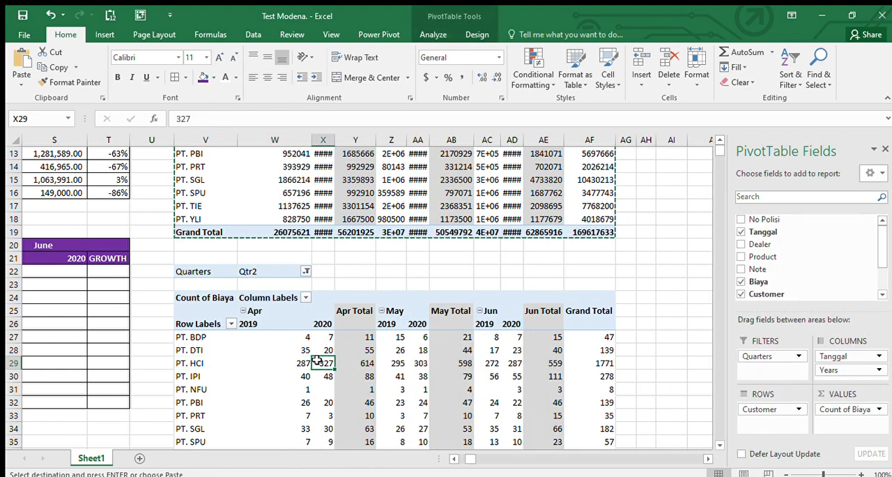
Step: Enter the formula =W27 in L22, the April 2019 cell for PT. BDP in the By Quantity table
key(Left)
key(Left)
key(Left)
key(Left)
key(Left)
key(Left)
key(Left)
key(Left)
key(Left)
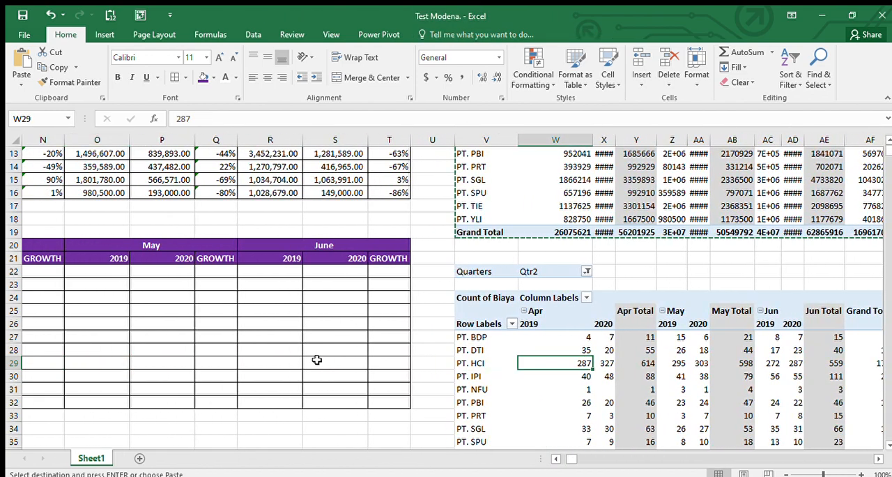
key(Left)
key(Left)
key(Left)
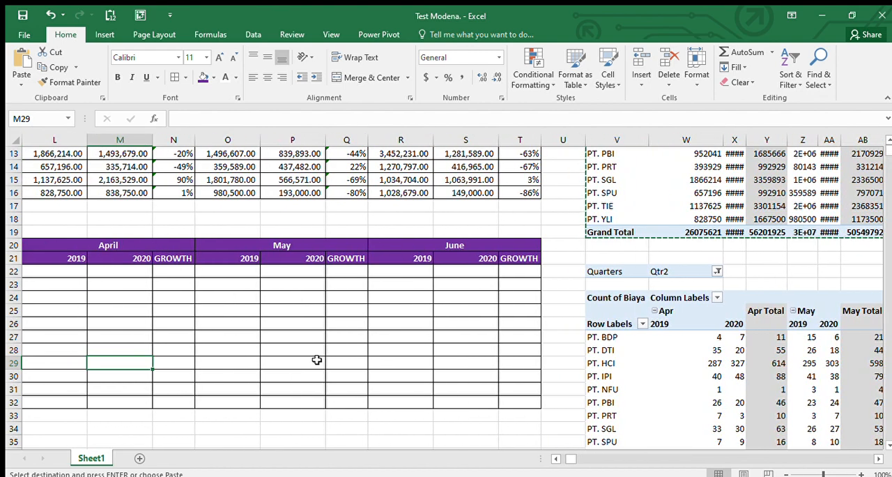
key(ctrl+Up)
key(Down)
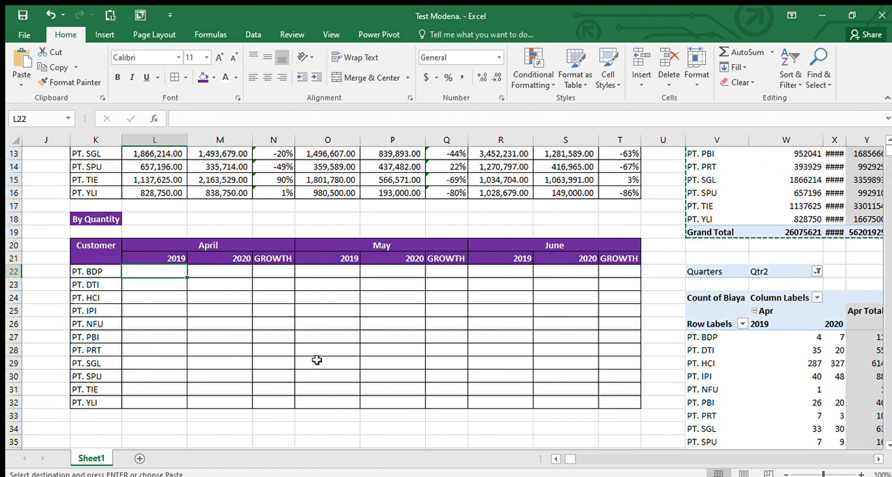
text(=)
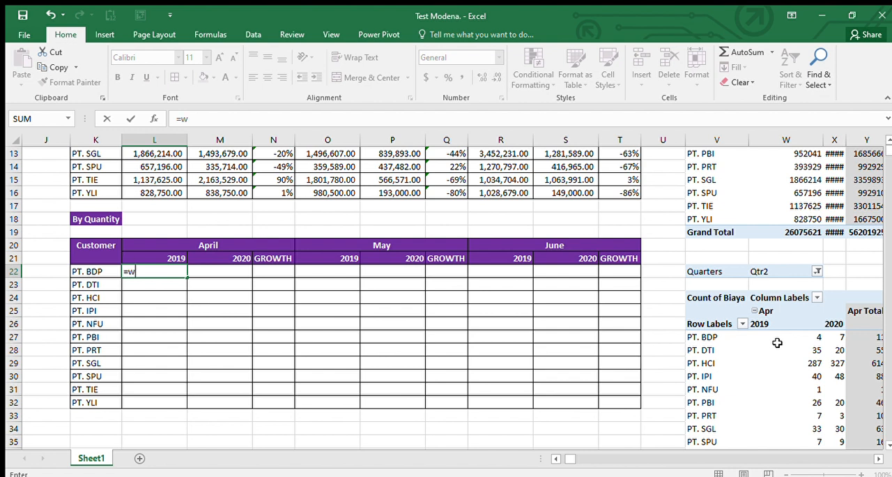
text(w26)
key(BackSpace)
text(7)
key(Return)
key(Up)
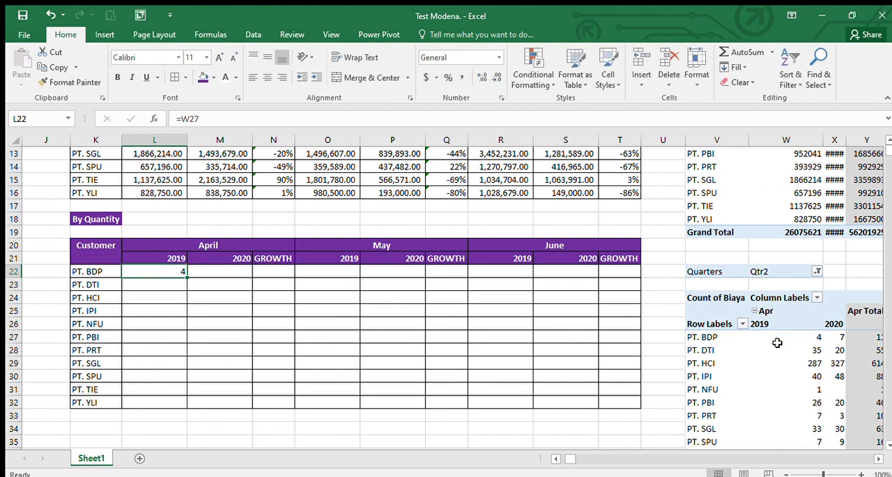
Step: Copy the L22 link formula across the whole By Quantity range L22:T32
key(ctrl+c)
key(shift+Down)
key(shift+Down)
key(shift+Down)
key(shift+Down)
key(shift+Down)
key(shift+Down)
key(shift+Down)
key(shift+Down)
key(shift+Down)
key(shift+Down)
key(shift+Right)
key(shift+Right)
key(shift+Right)
key(shift+Right)
key(shift+Right)
key(shift+Right)
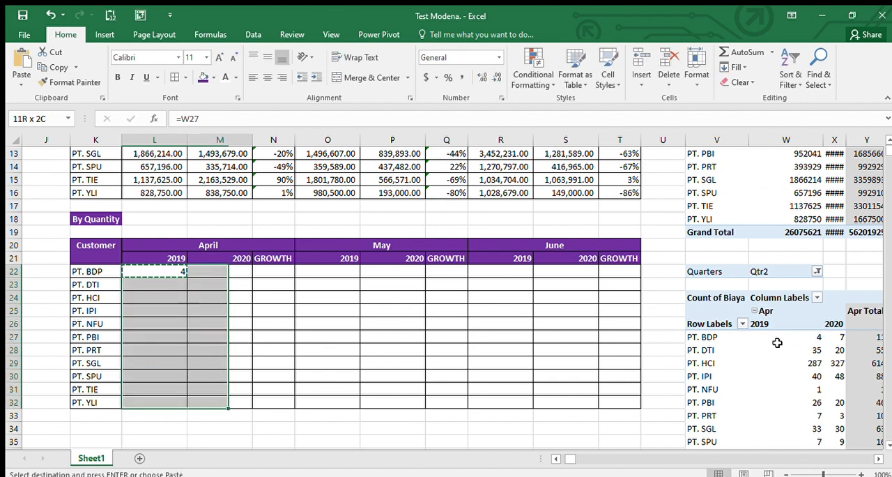
key(shift+Right)
key(shift+Right)
key(ctrl+v)
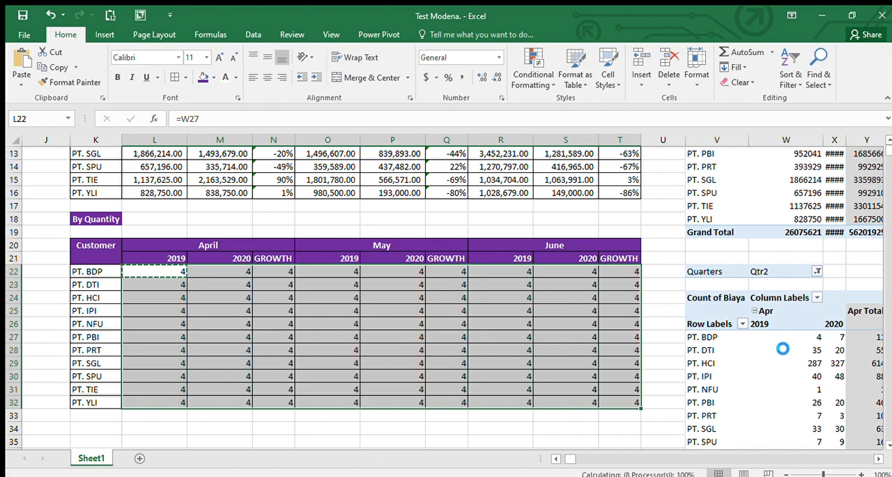
Step: Copy the April growth formulas from N6:N16 into the April GROWTH column of the By Quantity table, starting at N22
key(Right)
key(ctrl+Up)
key(Down)
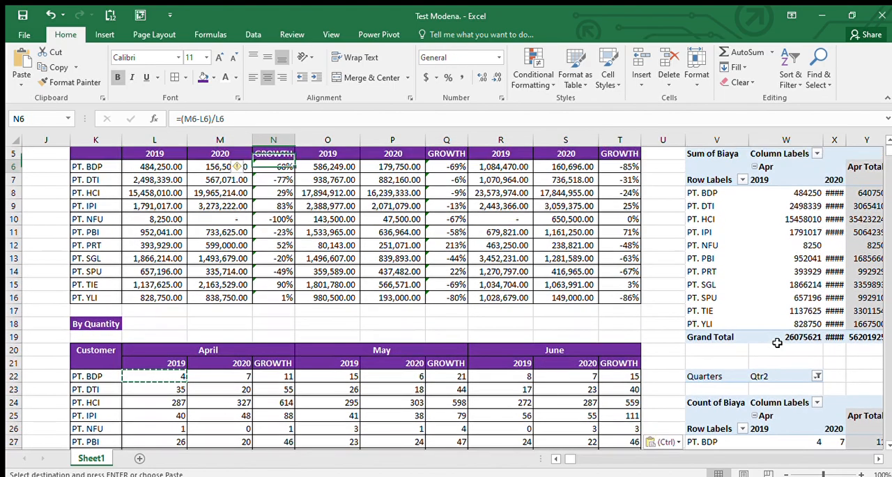
key(ctrl+shift+Down)
key(ctrl+c)
key(ctrl+Down)
key(Down)
key(Down)
key(Down)
key(Down)
key(Down)
key(Down)
key(Down)
key(Down)
key(Down)
key(Down)
key(Down)
key(Up)
key(Up)
key(Up)
key(Up)
key(Up)
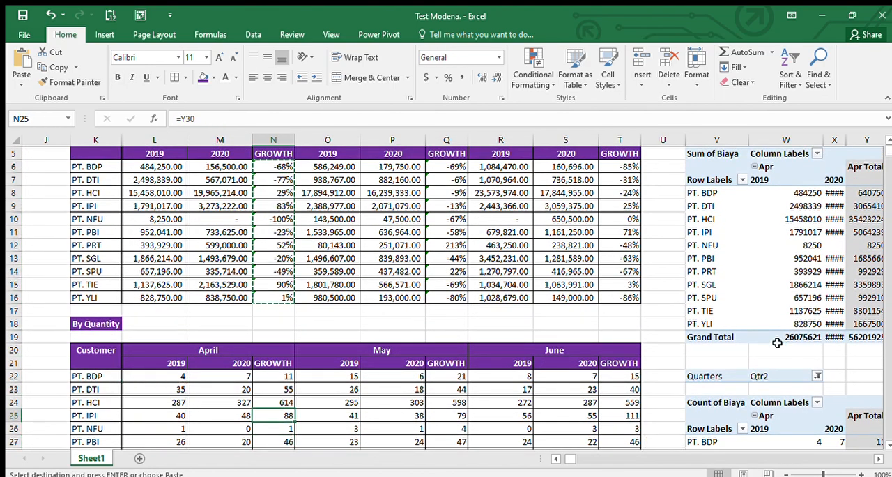
key(ctrl+v)
Step: Paste the copied growth formulas into the May GROWTH column of the By Quantity table, starting at Q22
key(Right)
key(Right)
key(Right)
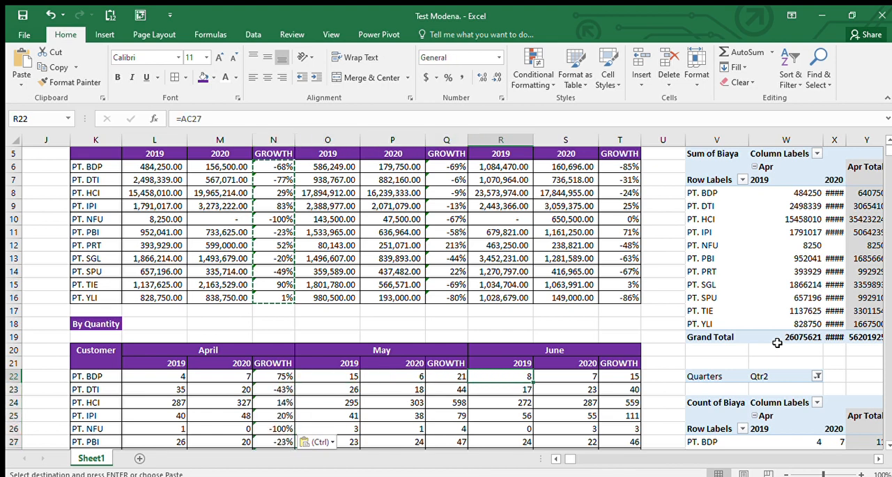
key(ctrl+v)
Step: Copy the June growth formulas from T6:T16 into the June GROWTH column of the By Quantity table, starting at T22
key(Right)
key(Right)
key(Right)
key(ctrl+Up)
key(ctrl+Up)
key(ctrl+Up)
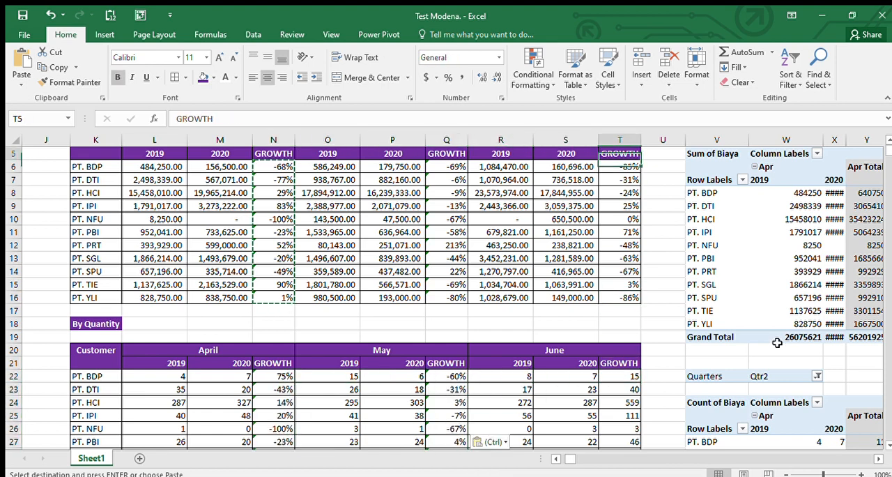
key(Down)
key(ctrl+shift+Down)
key(ctrl+c)
key(ctrl+Down)
key(ctrl+Down)
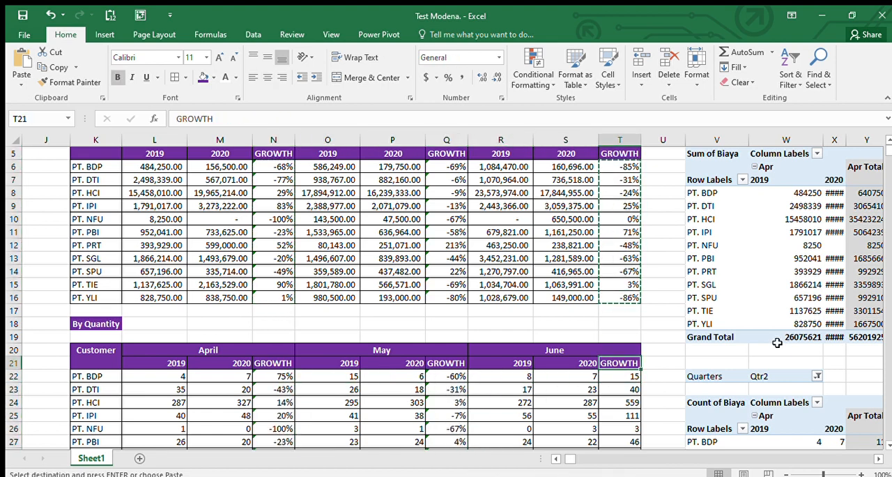
key(Down)
key(ctrl+v)
Step: Look over the growth columns in the By Quantity and By Amont tables and leave copy mode
key(Down)
key(Down)
key(Down)
key(Down)
key(Down)
key(Down)
key(Down)
key(Down)
key(Down)
key(Down)
key(Down)
key(Down)
key(Down)
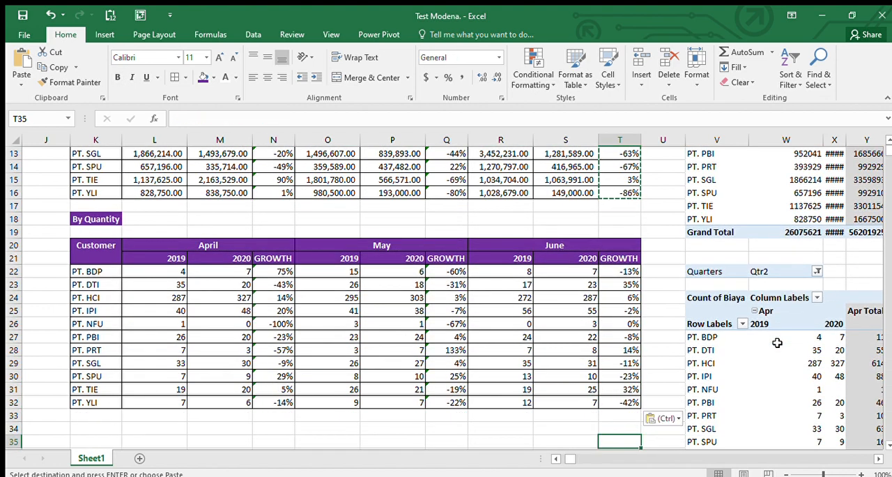
key(ctrl+Up)
key(ctrl+Up)
key(ctrl+Up)
key(ctrl+Up)
key(ctrl+Up)
key(Down)
key(Down)
key(Down)
key(Down)
key(Down)
key(Down)
key(Down)
key(Down)
key(Down)
key(Left)
key(Left)
key(Left)
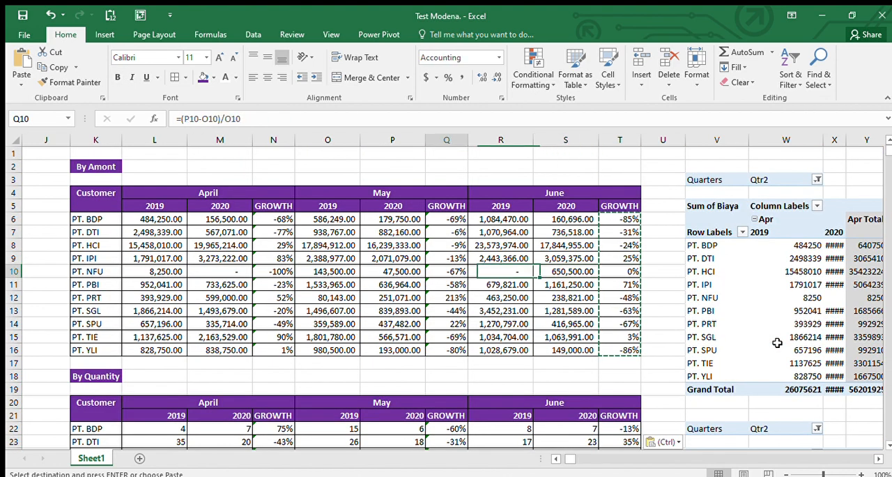
key(ctrl+Left)
key(ctrl+Left)
key(Right)
key(Right)
key(Right)
key(Up)
key(Up)
key(Up)
key(Up)
key(Up)
key(Up)
key(Up)
key(Up)
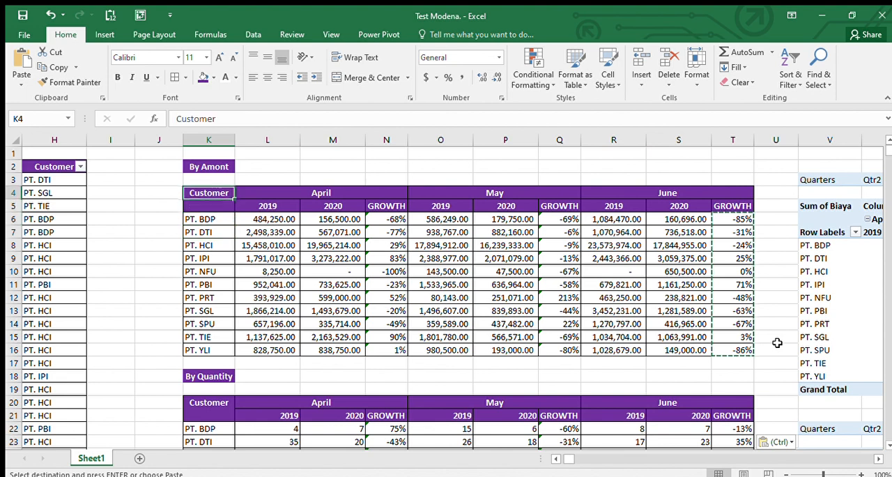
key(shift+Down)
key(shift+Down)
key(Escape)
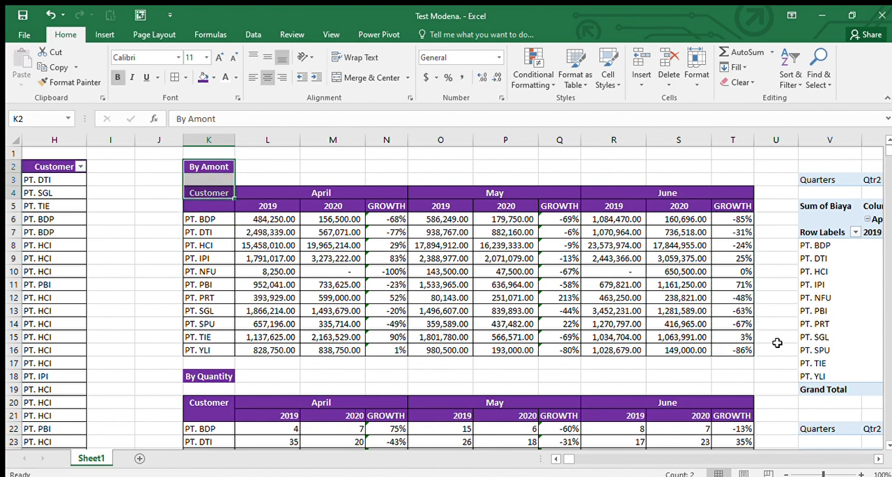
Step: Move the whole By Quantity table, K18:T32 including its title, beyond the PivotTables so that it starts at AJ2
key(Down)
key(Down)
key(Down)
key(Down)
key(Down)
key(Down)
key(Down)
key(Down)
key(Down)
key(Down)
key(Down)
key(Down)
key(Down)
key(Down)
key(Down)
key(Down)
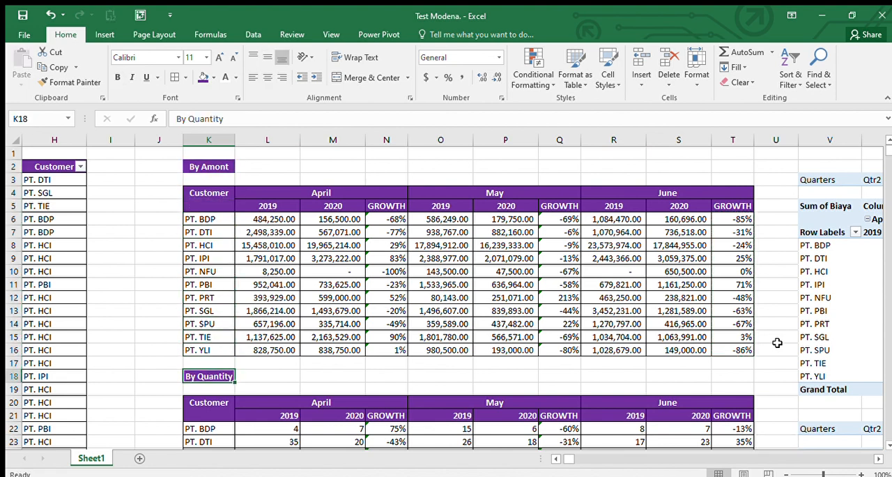
key(shift+Down)
key(shift+Down)
key(shift+Down)
key(shift+Down)
key(shift+Down)
key(shift+Down)
key(shift+Down)
key(shift+Down)
key(shift+Down)
key(shift+Down)
key(shift+Down)
key(shift+Down)
key(shift+Down)
key(shift+Down)
key(shift+Right)
key(shift+Right)
key(shift+Right)
key(shift+Right)
key(shift+Right)
key(shift+Right)
key(shift+Right)
key(shift+Right)
key(shift+Right)
key(shift+Right)
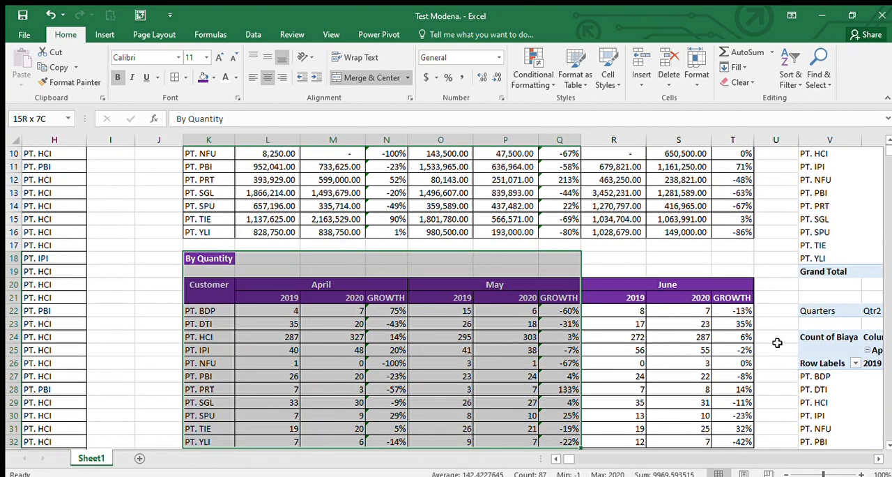
key(shift+Left)
key(ctrl+c)
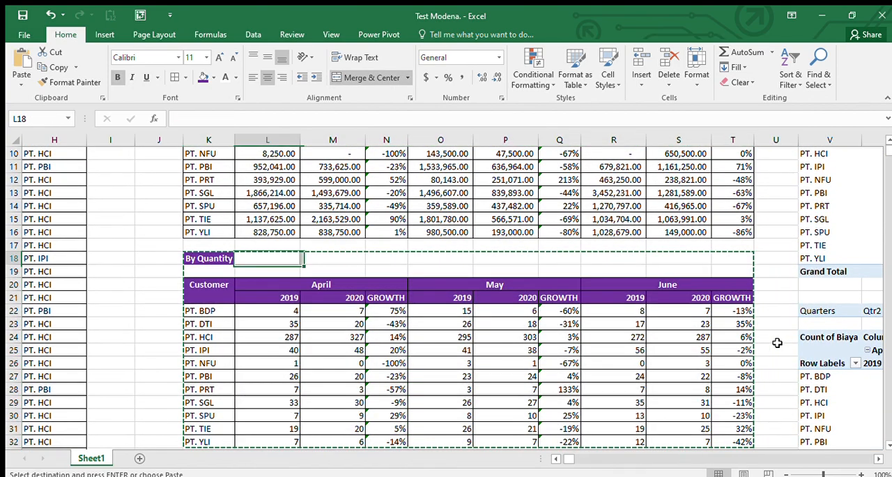
key(Right)
key(Right)
key(Right)
key(Right)
key(Right)
key(Right)
key(Right)
key(Right)
key(Right)
key(Right)
key(Right)
key(Right)
key(Right)
key(Right)
key(Right)
key(Right)
key(Right)
key(Right)
key(Right)
key(Right)
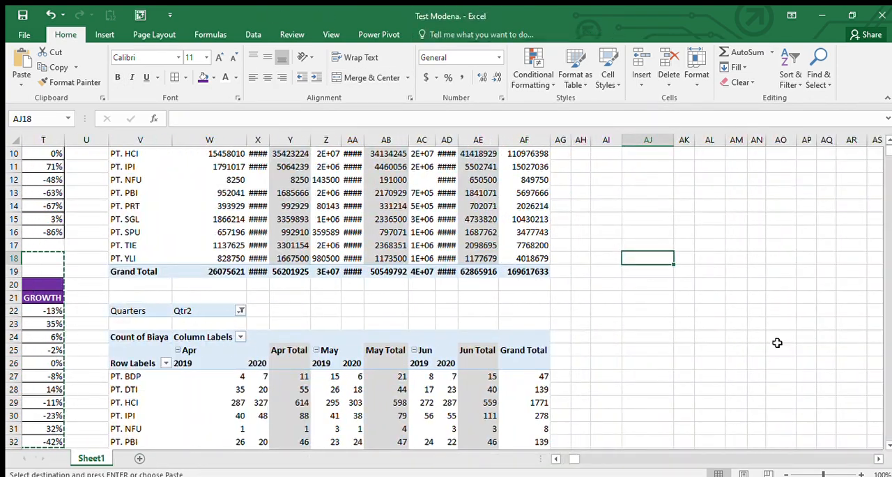
key(Up)
key(Up)
key(Up)
key(Up)
key(Up)
key(Up)
key(Up)
key(Up)
key(Up)
key(Up)
key(Up)
key(Up)
key(Up)
key(Up)
key(Up)
key(Up)
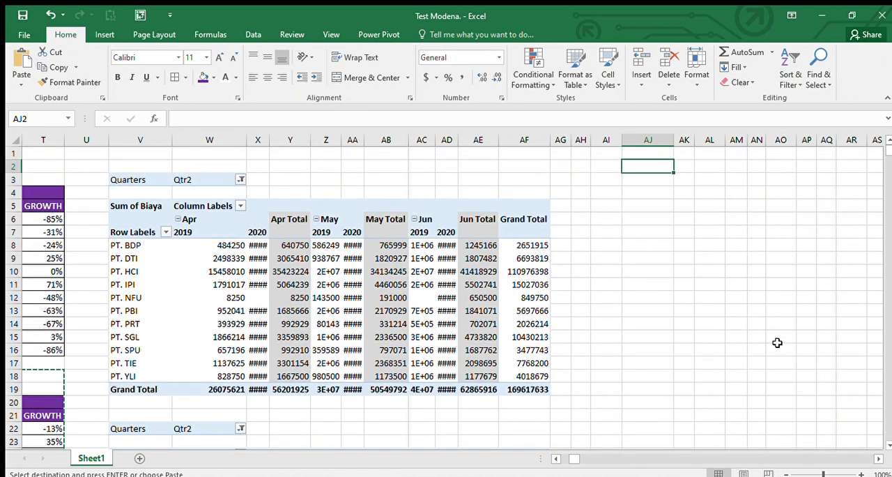
key(Return)
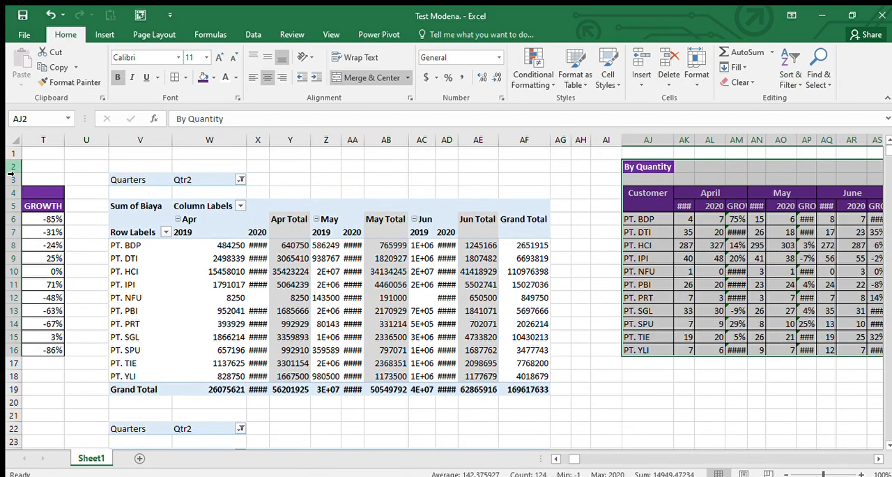
Step: Auto-fit all column widths on the sheet and hide columns V to AH, which hold the PivotTables
click(14, 143)
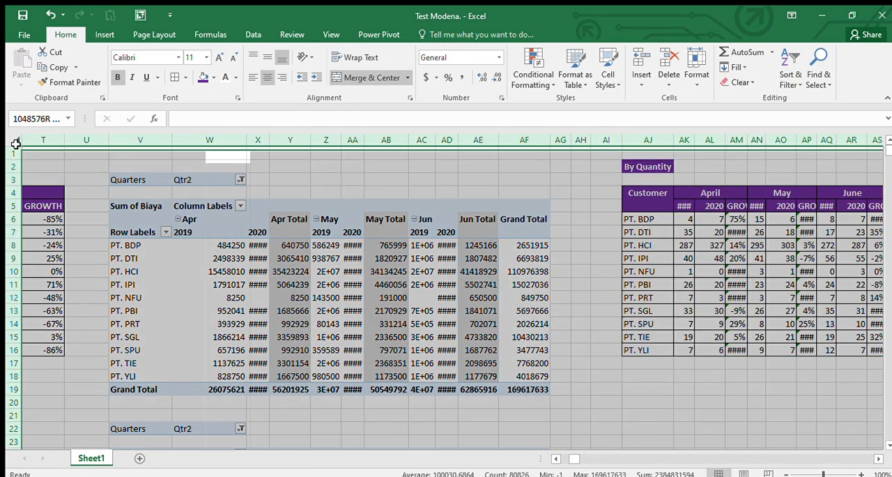
double_click(621, 140)
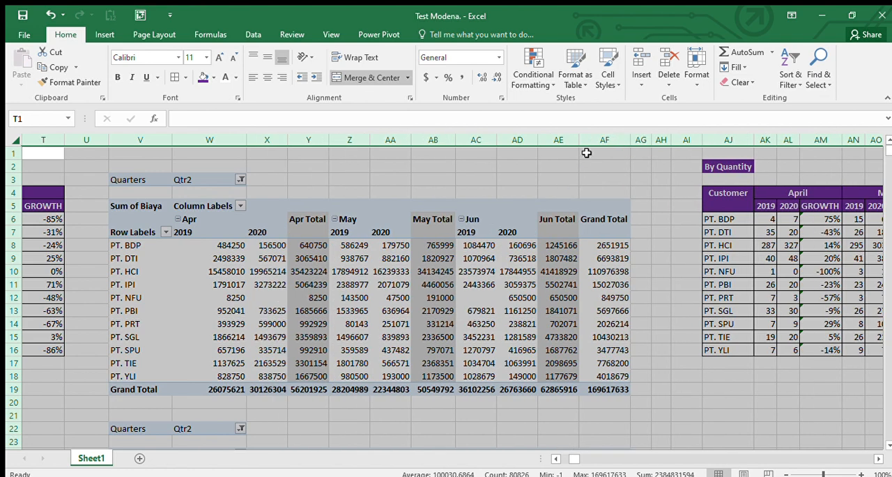
drag(662, 145, 158, 144)
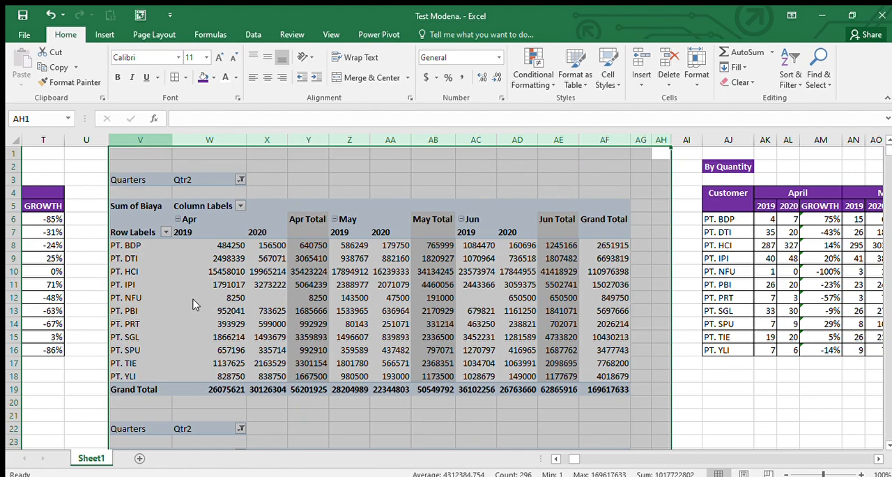
key(ctrl+0)
Step: Look over the By Amont and By Quantity tables on either side of the hidden columns
key(Left)
key(Left)
key(Left)
key(Left)
key(Left)
key(Left)
key(Left)
key(Left)
key(Left)
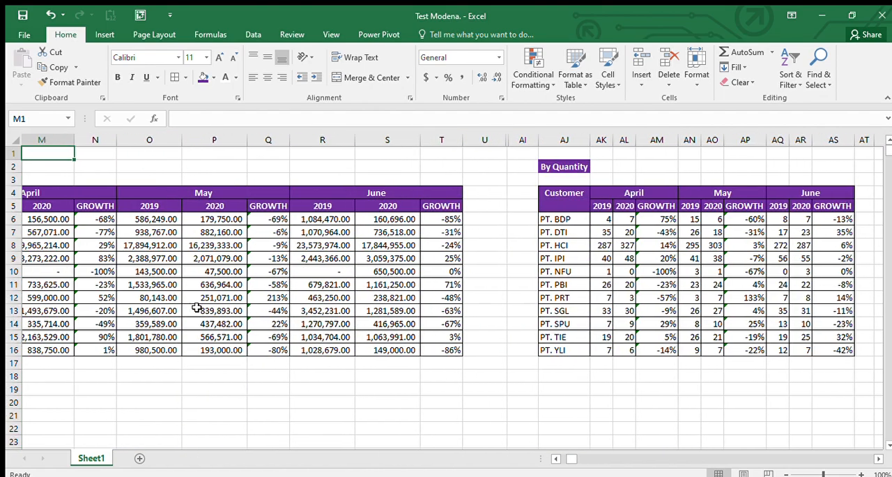
key(Left)
key(Left)
key(Left)
key(Right)
key(Right)
key(Right)
key(Right)
key(Right)
key(Right)
key(Right)
key(Right)
key(Right)
key(Right)
key(Right)
key(Right)
key(Right)
key(Right)
key(Right)
key(Right)
key(Right)
key(Right)
key(Right)
key(Right)
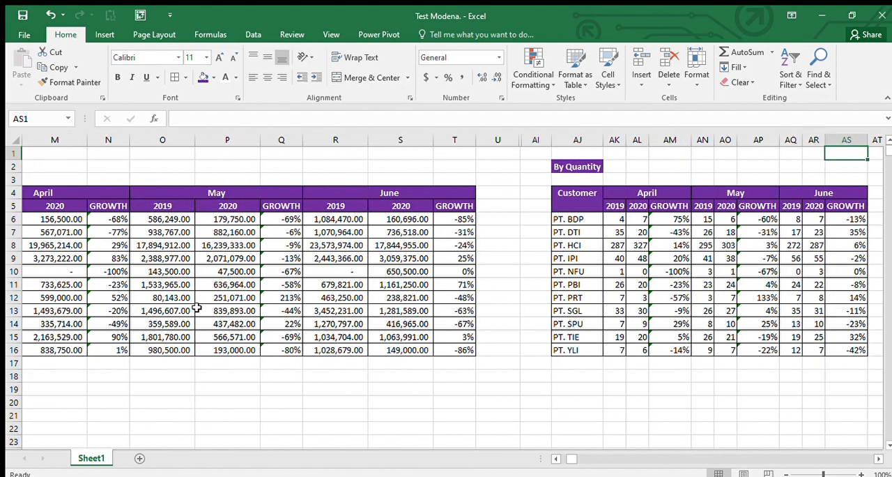
key(Right)
key(Right)
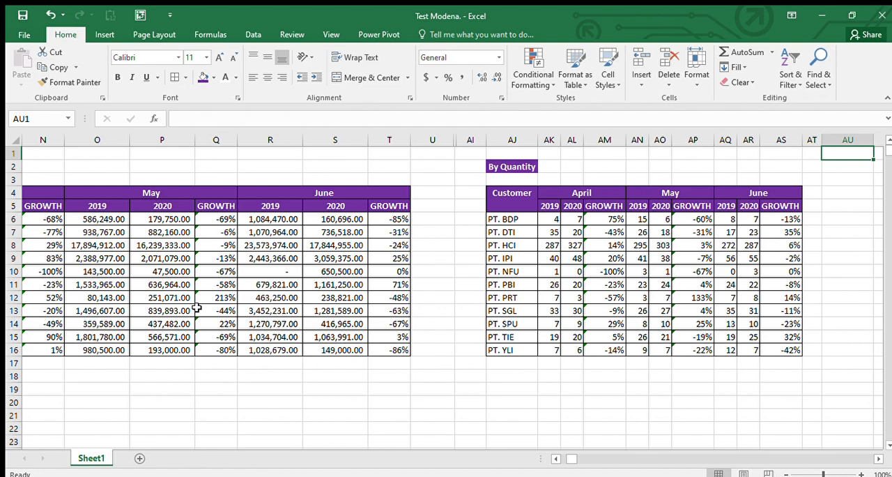
key(Left)
key(Left)
key(Left)
key(Left)
key(Left)
key(Left)
key(Left)
key(Left)
key(Left)
key(Left)
key(Left)
key(Left)
key(Left)
key(Left)
key(Left)
key(Left)
key(Left)
key(Left)
key(Left)
key(Left)
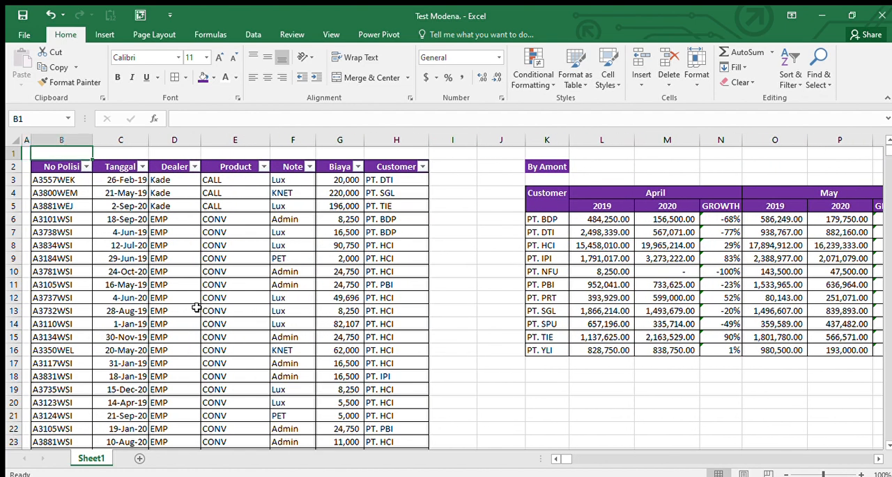
Step: Copy the By Amont table, K2:T16 including its title, to the area below it starting at K19
key(Right)
key(Right)
key(Right)
key(Right)
key(Right)
key(Right)
key(Right)
key(Right)
key(Right)
key(Right)
key(Right)
key(Left)
key(Left)
key(Down)
key(shift+Down)
key(shift+Down)
key(shift+Down)
key(shift+Down)
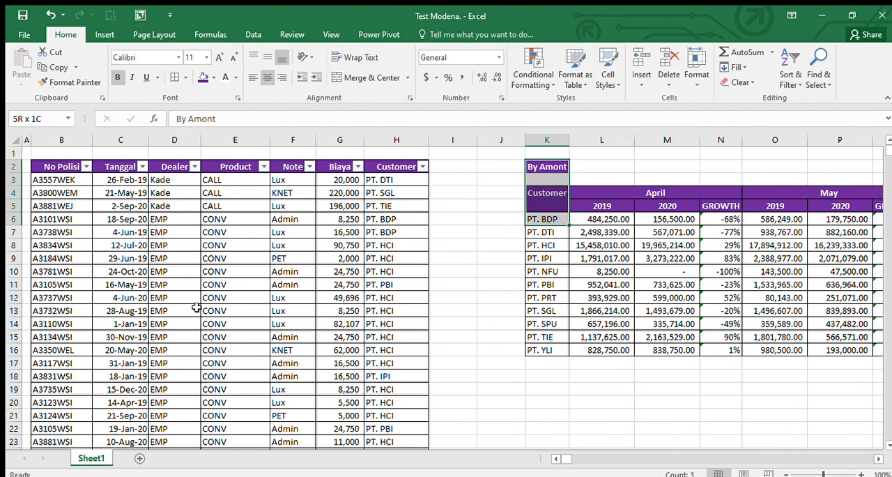
key(shift+Down)
key(shift+Down)
key(shift+Down)
key(shift+Down)
key(shift+Down)
key(shift+Down)
key(shift+Down)
key(shift+Down)
key(shift+Down)
key(shift+Down)
key(shift+Right)
key(shift+Right)
key(shift+Right)
key(shift+Right)
key(shift+Right)
key(shift+Right)
key(shift+Right)
key(shift+Right)
key(shift+Right)
key(shift+Right)
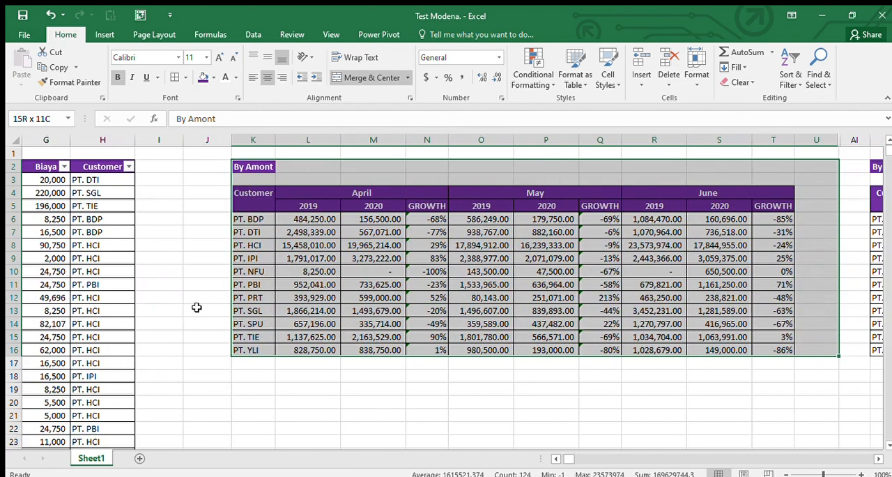
key(shift+Left)
key(ctrl+c)
key(ctrl+Down)
key(Down)
key(Down)
key(Down)
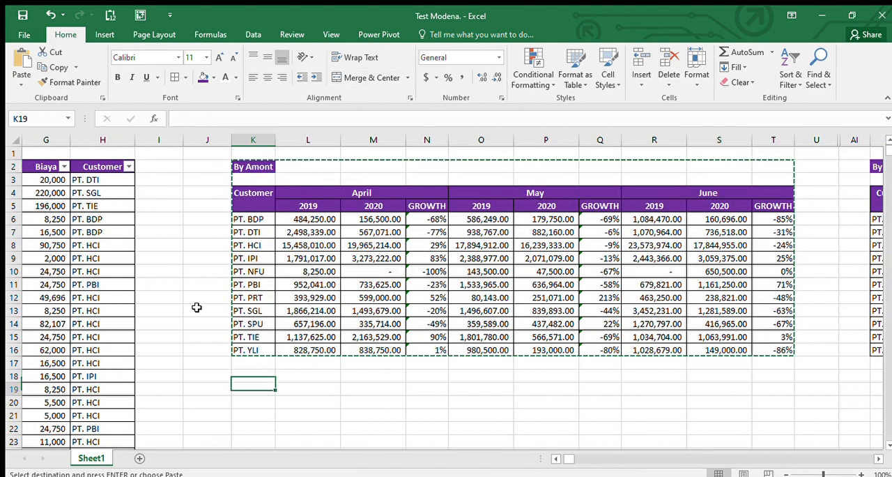
key(ctrl+v)
Step: Examine the title, headers and first rows of the pasted By Amont copy and leave copy mode
key(Down)
key(Down)
key(Down)
key(Down)
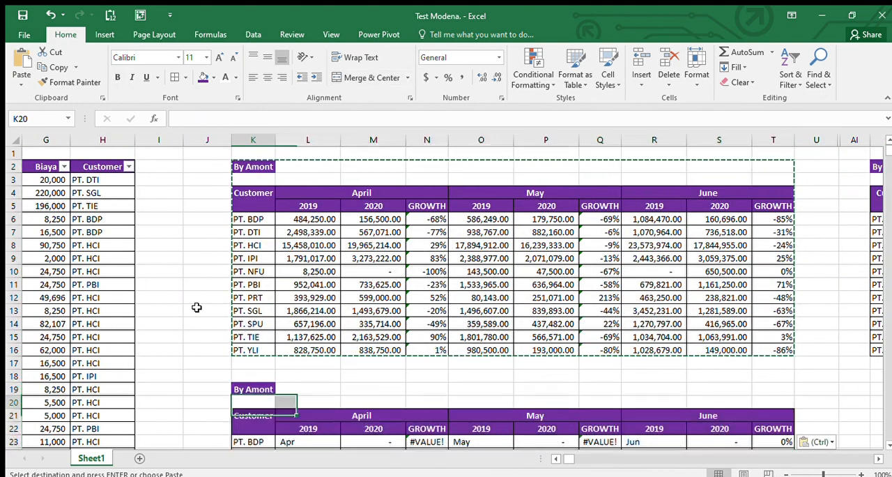
key(ctrl+Right)
key(ctrl+Left)
key(ctrl+Left)
key(ctrl+Left)
key(ctrl+Left)
key(ctrl+Left)
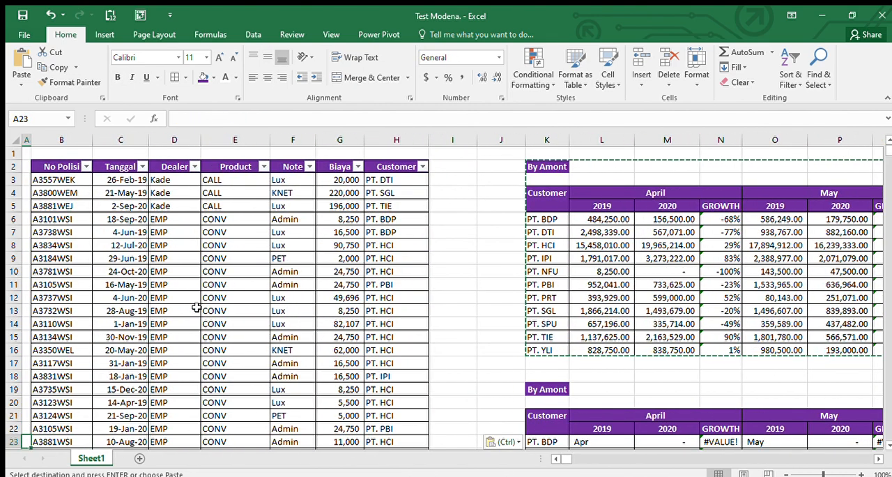
key(Right)
key(Right)
key(Right)
key(Right)
key(Right)
key(Right)
key(Right)
key(Right)
key(Right)
key(Right)
key(Right)
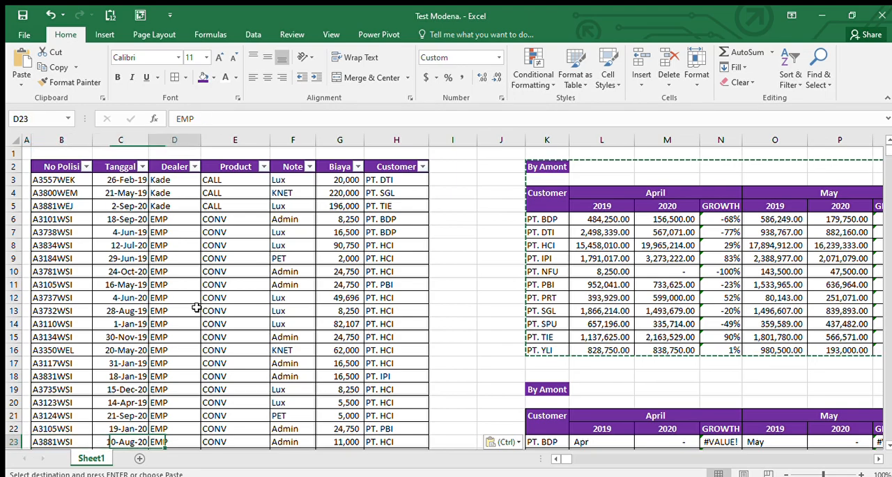
key(Down)
key(Down)
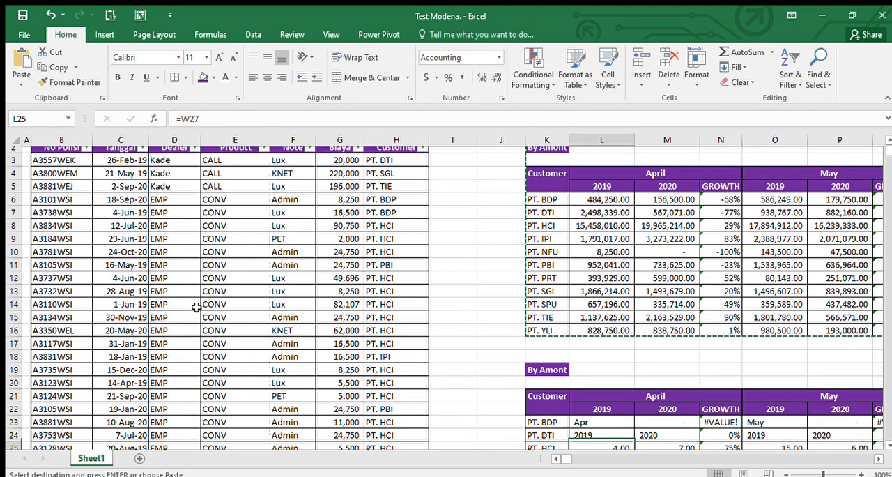
key(Up)
key(Up)
key(Up)
key(Up)
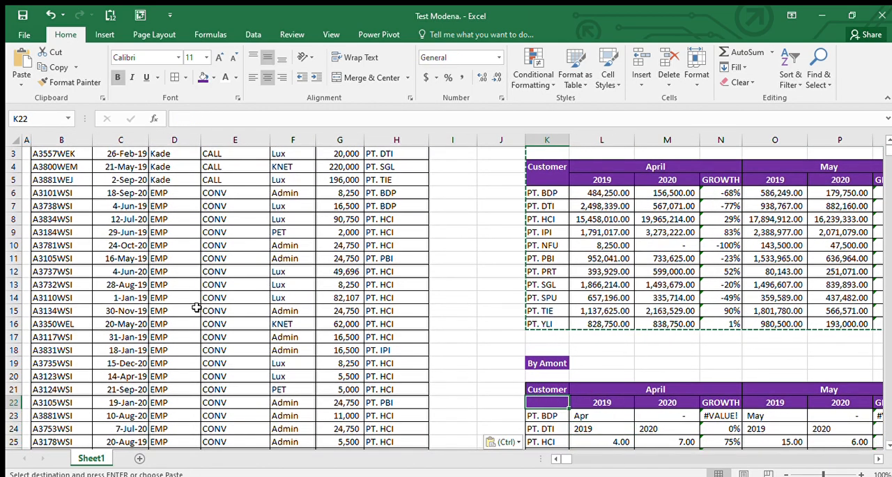
key(Left)
key(Right)
key(Right)
key(Left)
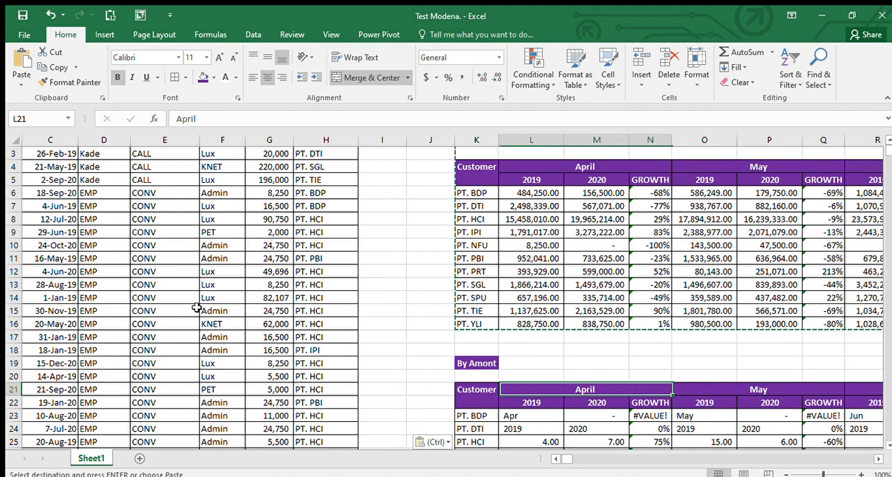
key(Down)
key(Escape)
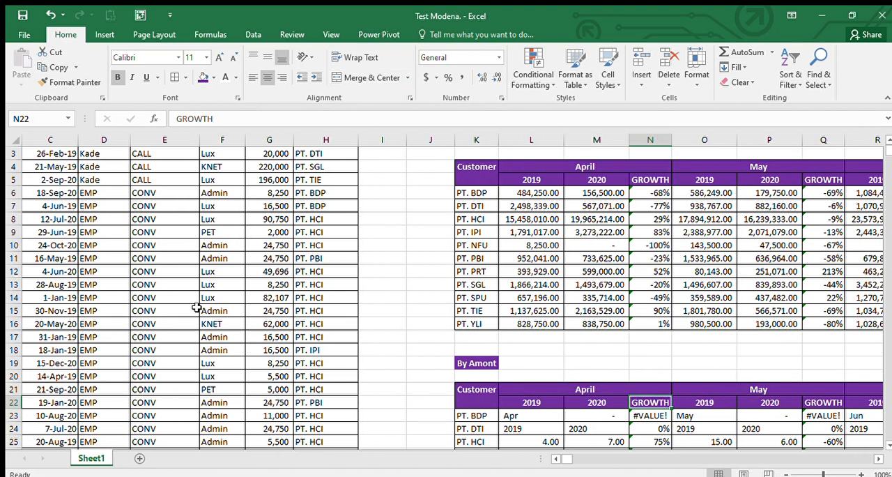
Step: Look over the original By Amont table and the headers of the source data next to it
key(Left)
key(Left)
key(Left)
key(Left)
key(Left)
key(Left)
key(Left)
key(ctrl+Up)
key(ctrl+Up)
key(Left)
key(Left)
key(Left)
key(Left)
key(Left)
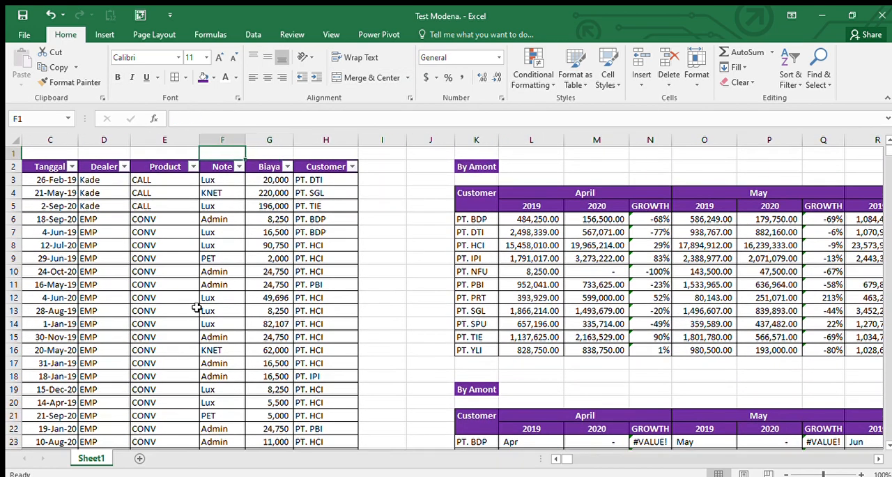
key(Right)
key(Down)
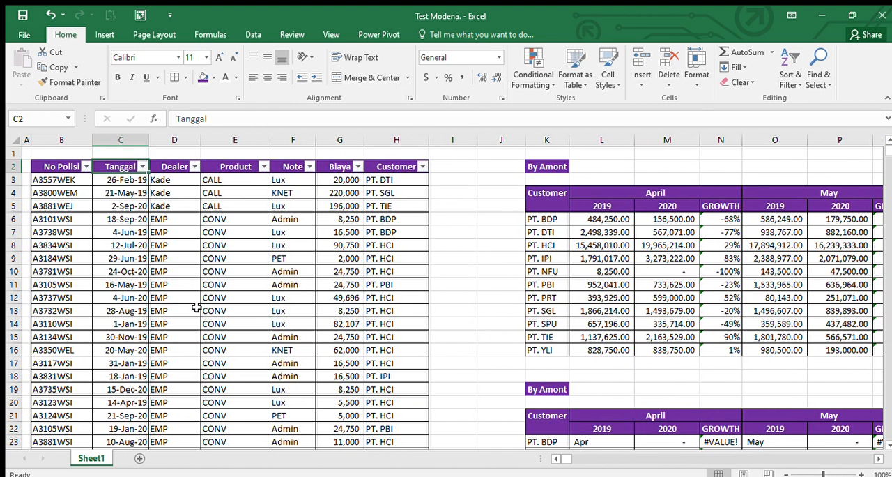
Step: Insert a column at J and copy the Customer column with its header into columns I and J beside the source data
click(505, 143)
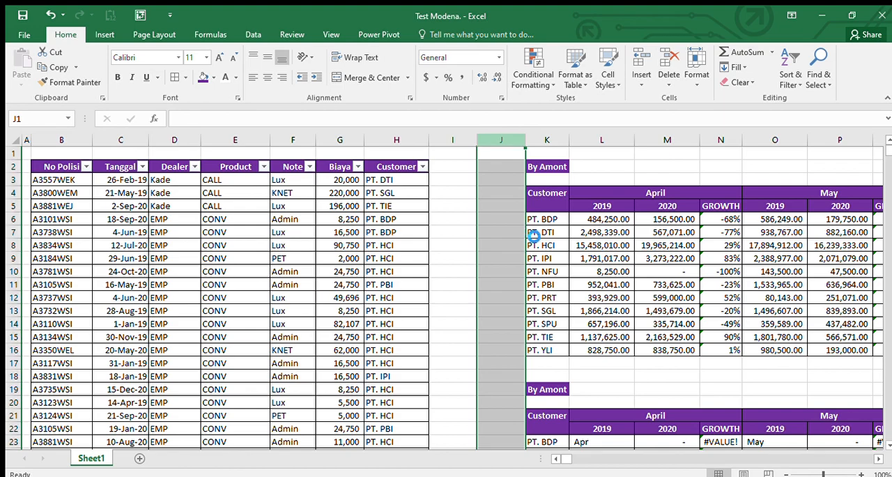
key(ctrl+shift+plus)
key(Left)
key(Left)
key(Down)
key(ctrl+shift+Down)
key(ctrl+c)
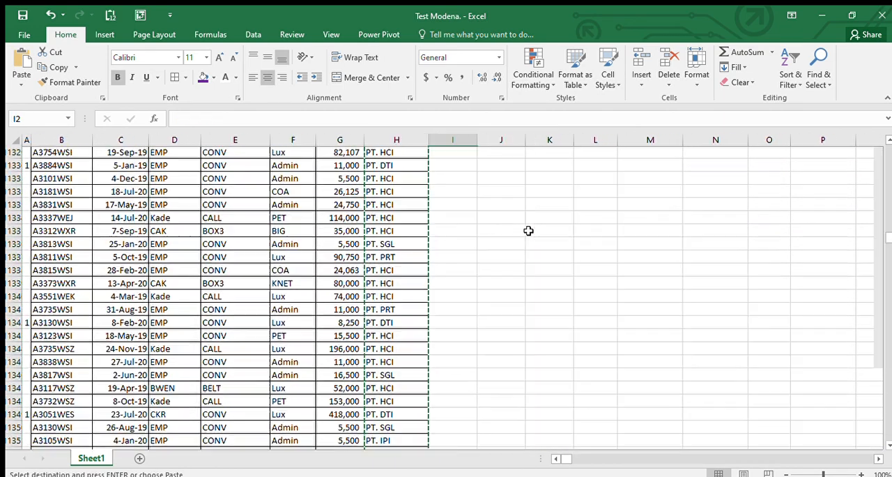
key(Right)
key(ctrl+v)
key(Right)
key(ctrl+v)
Step: Rename the headers of the two copied columns, I2 and J2, to Year and Month
key(Left)
key(Up)
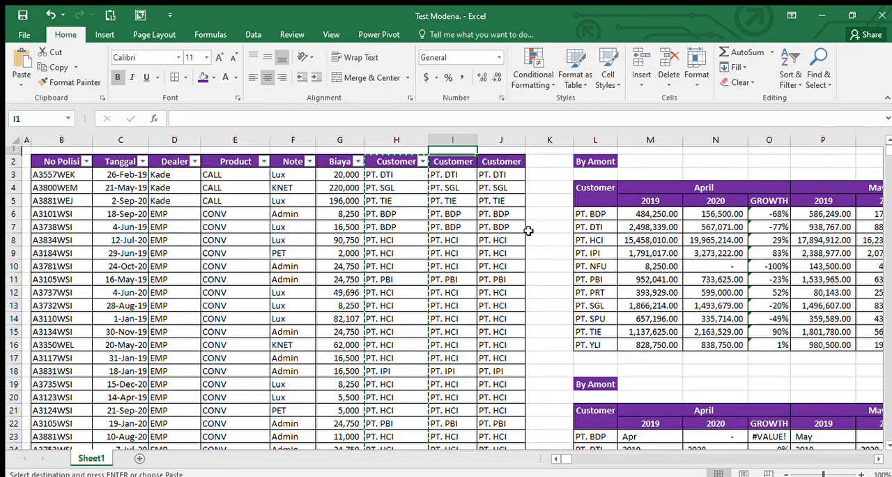
key(Down)
key(Down)
key(Up)
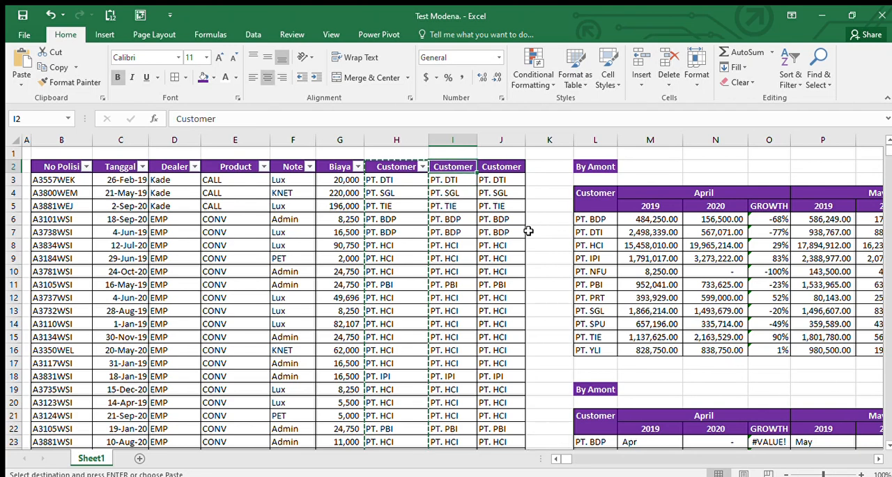
text(Year)
key(Tab)
text(Moth)
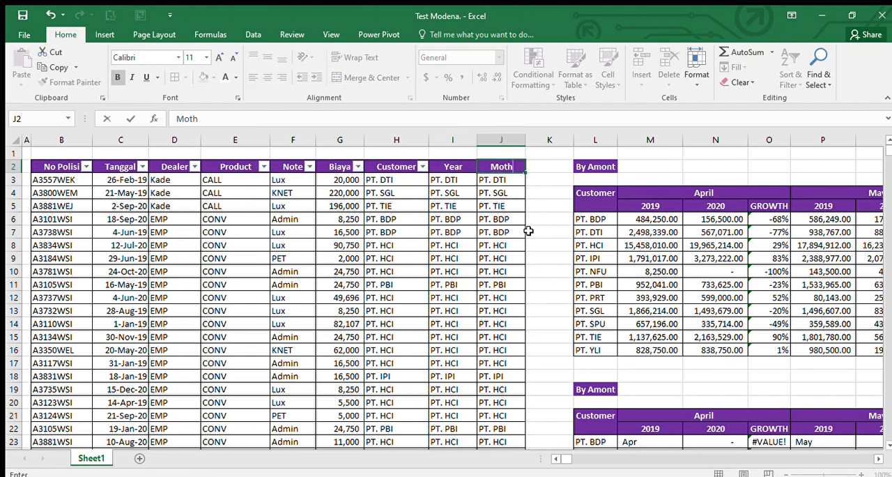
key(Return)
key(Up)
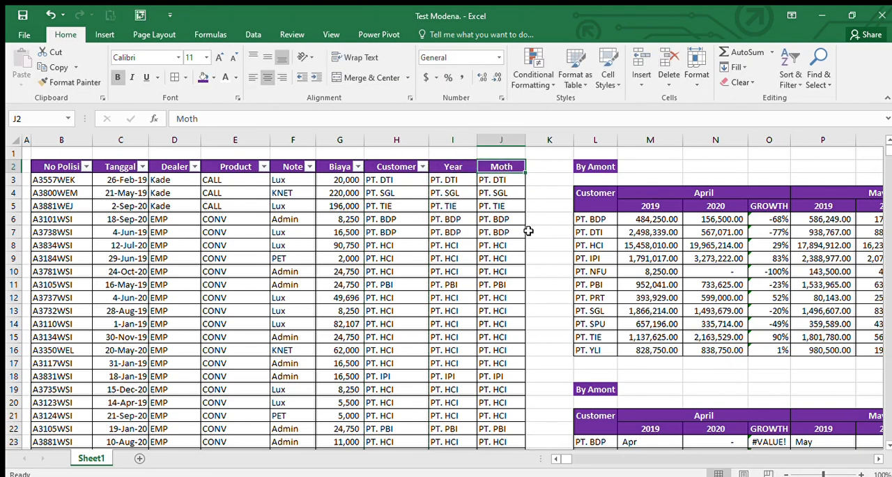
text(Mon)
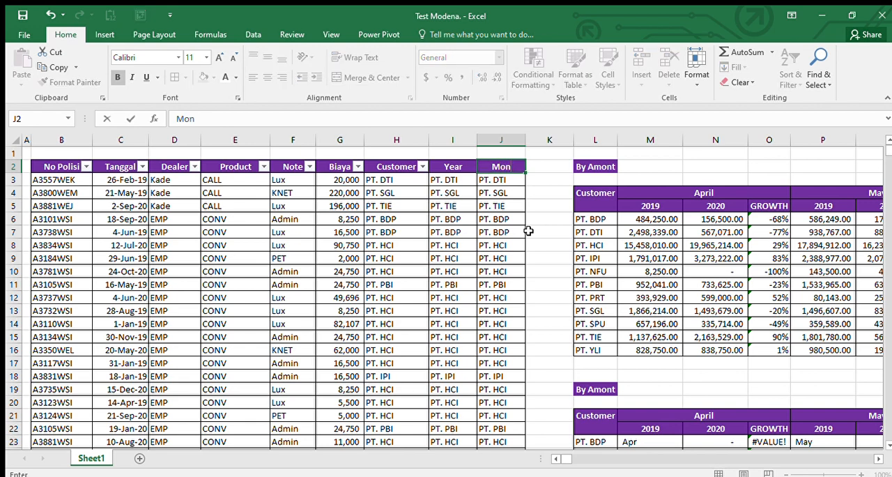
text(th)
key(Return)
Step: Enter =YEAR(C3) in I3 to extract the year from the Tanggal date
key(Left)
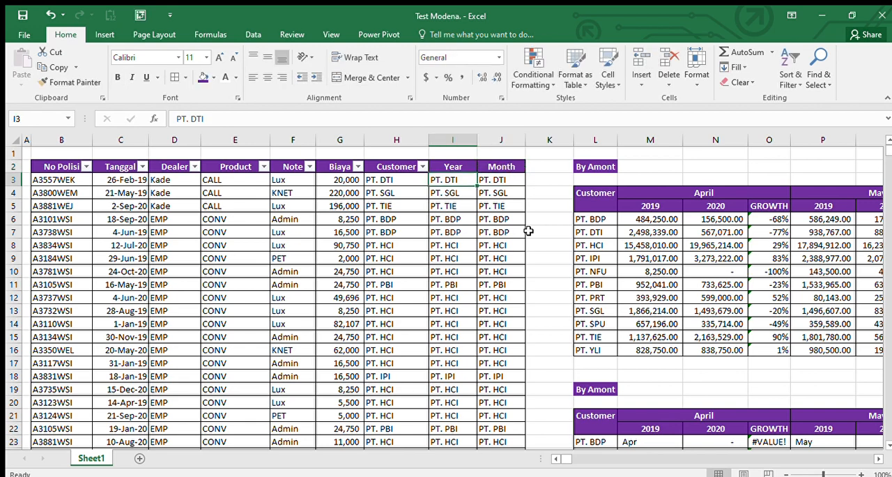
text(=)
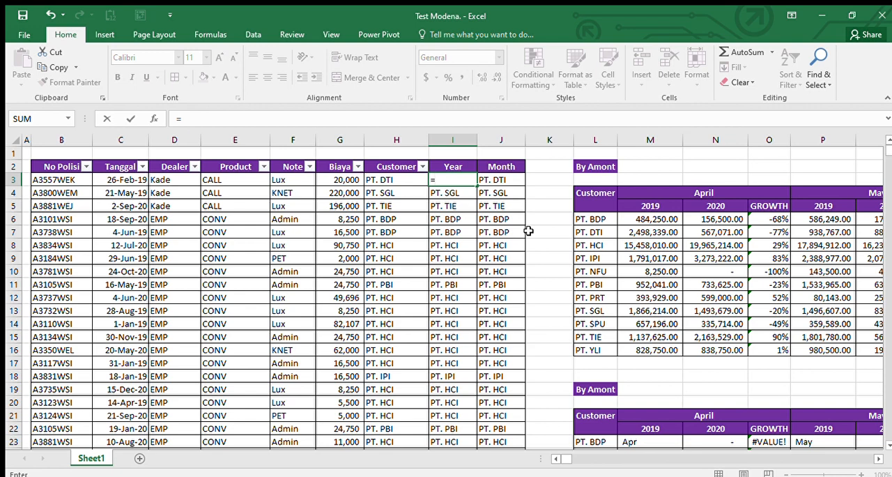
text(ye)
key(Tab)
key(Left)
key(Left)
key(Left)
key(Left)
key(Left)
key(Left)
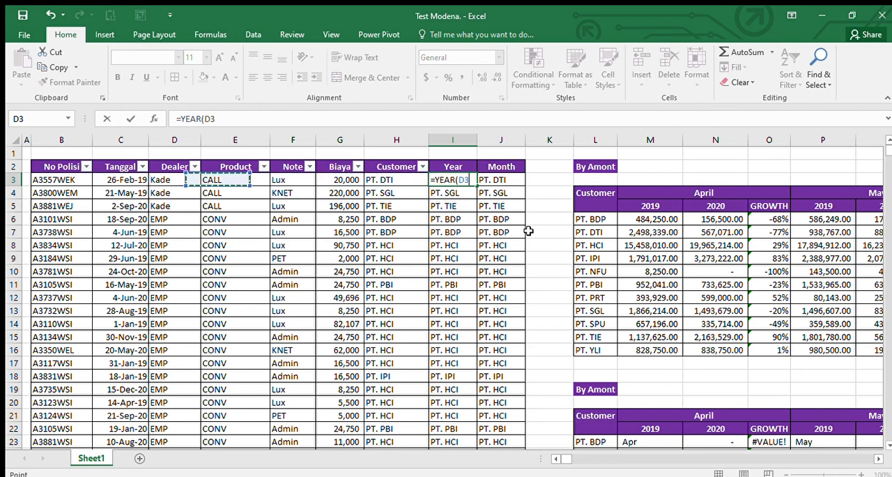
text())
key(ctrl+Return)
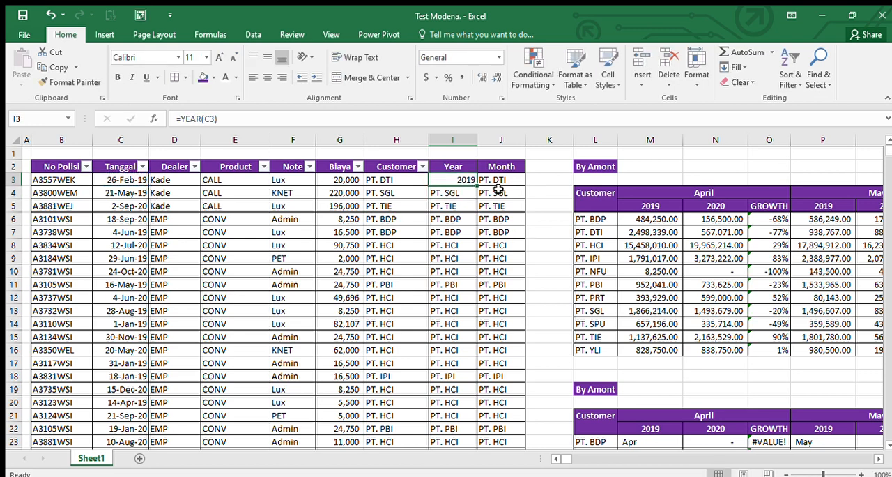
Step: Enter a MONTH formula in J3 that refers to the Tanggal date in C3
key(Right)
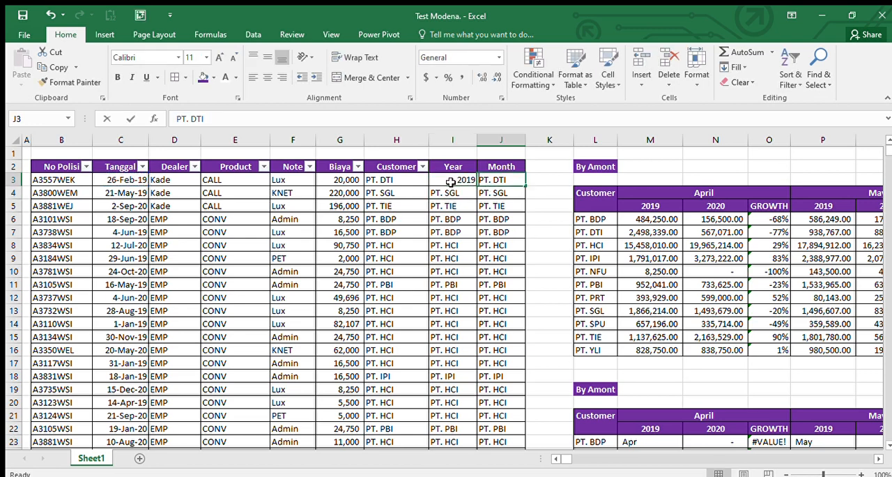
text(=month)
key(Tab)
key(Left)
key(Left)
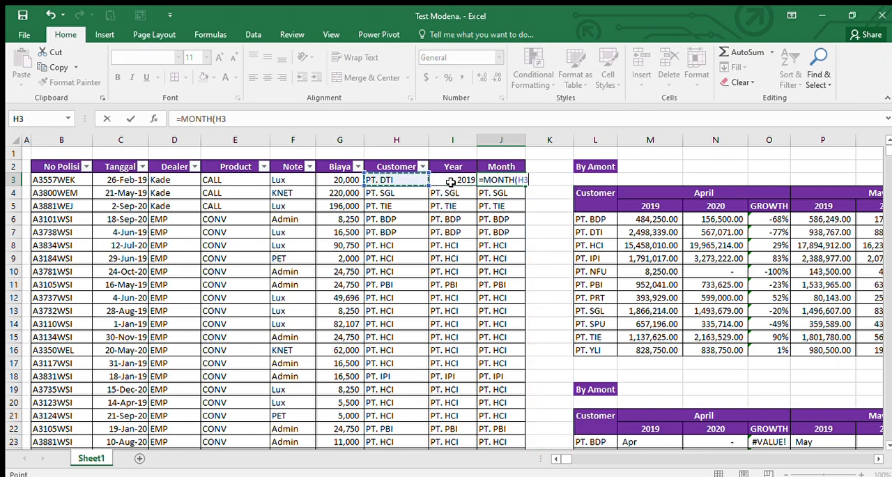
key(Left)
key(Left)
key(Left)
key(Left)
key(Left)
key(Return)
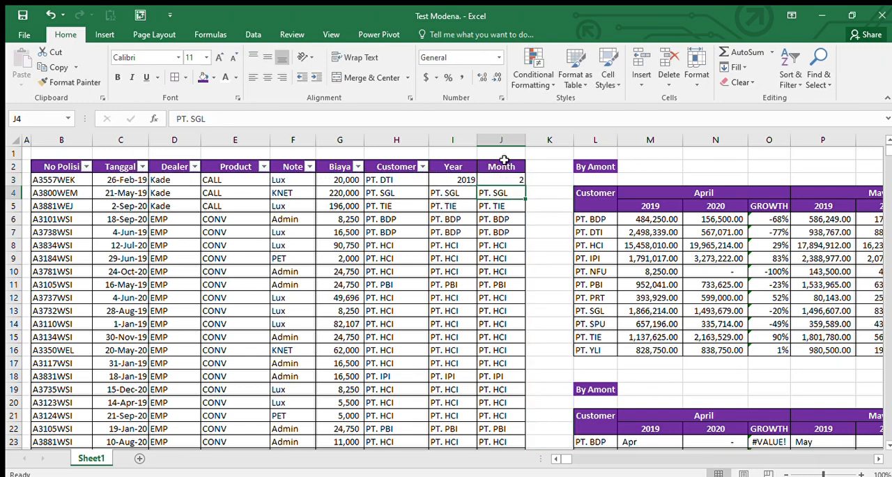
Step: Fill the Year and Month formulas from I3:J3 down to row 11378 and check the filled rows
key(Left)
key(Up)
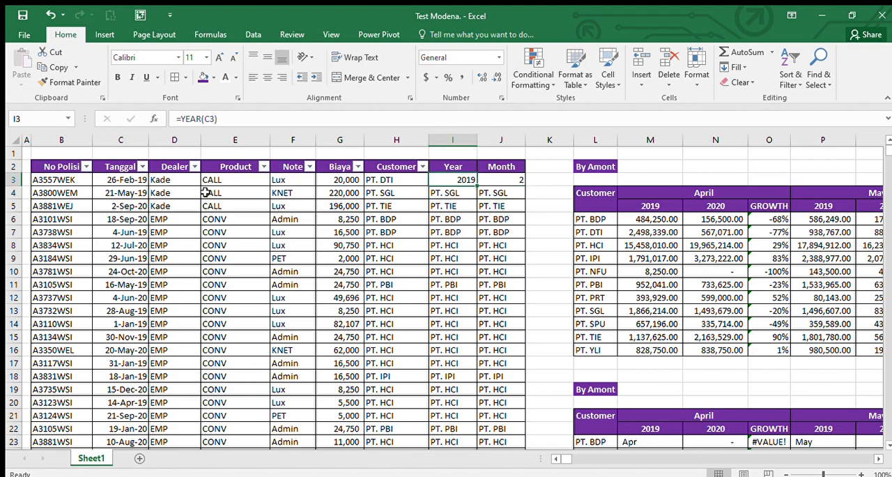
key(shift+Right)
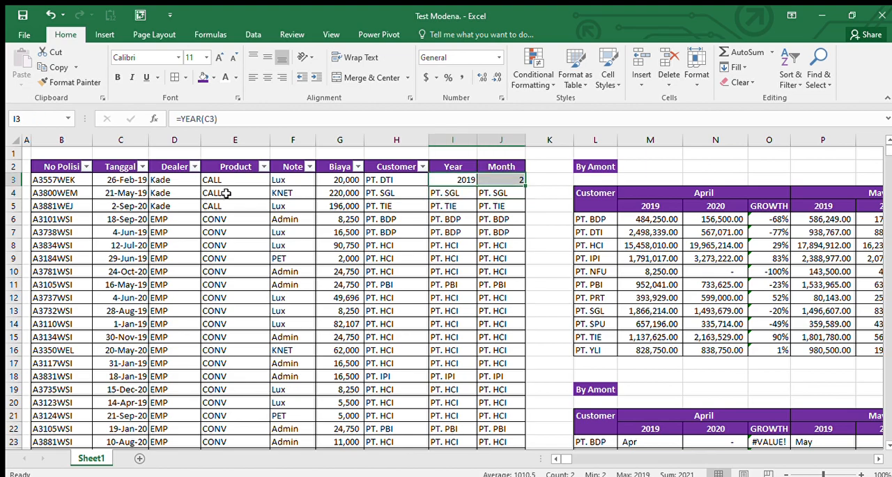
double_click(523, 186)
key(Down)
key(ctrl+Down)
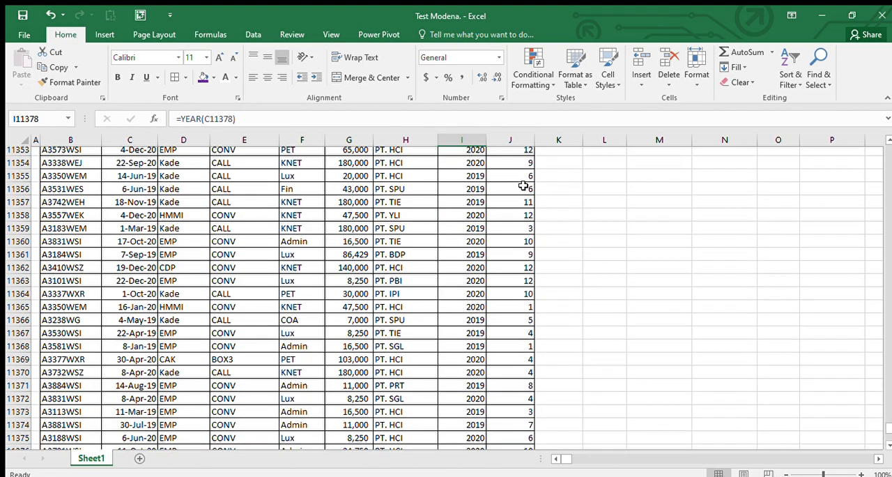
key(ctrl+Up)
key(Down)
key(Down)
key(Down)
key(Down)
key(Down)
key(Down)
key(Down)
key(Down)
key(Down)
key(Down)
key(Down)
key(Down)
key(Down)
key(Down)
key(Down)
key(Down)
key(Down)
key(Down)
key(Down)
key(Down)
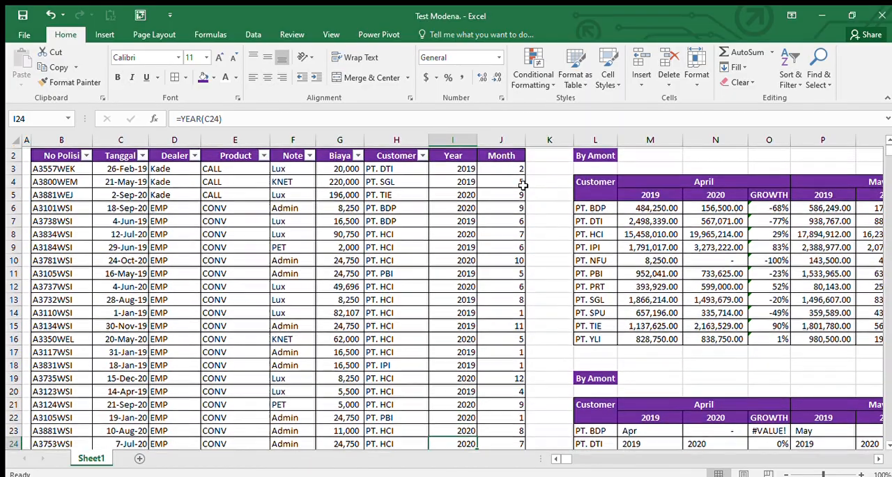
Step: Start a SUMIFS formula in M23, the April 2019 cell for PT. BDP in the lower By Amont table
key(Right)
key(Right)
key(Right)
key(Down)
key(Down)
key(Down)
key(Down)
key(Down)
key(Right)
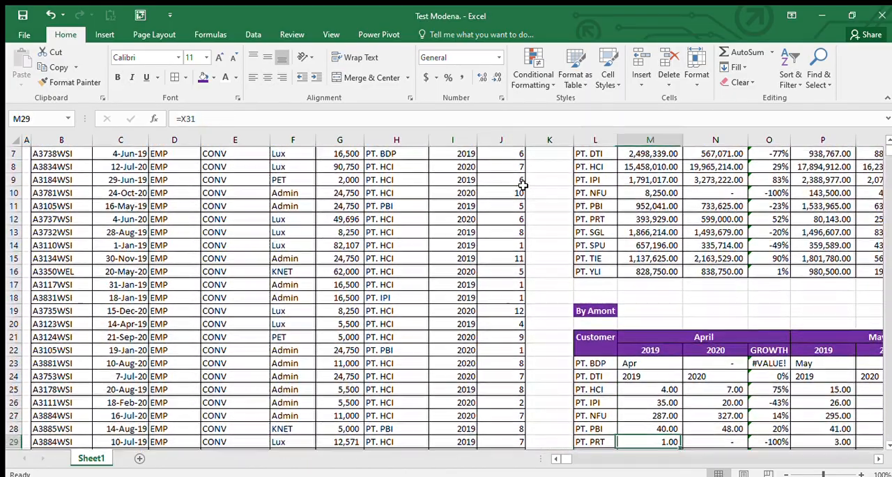
key(Down)
key(Down)
key(Down)
key(Down)
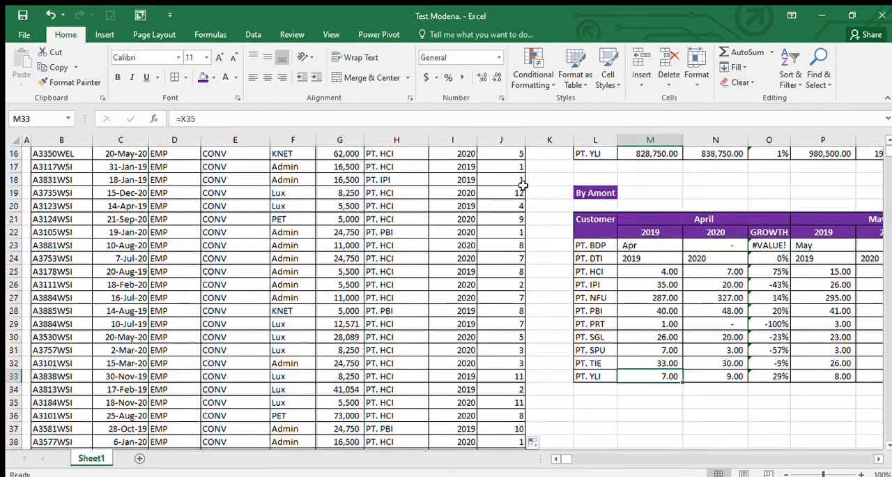
key(ctrl+Up)
key(Down)
key(Down)
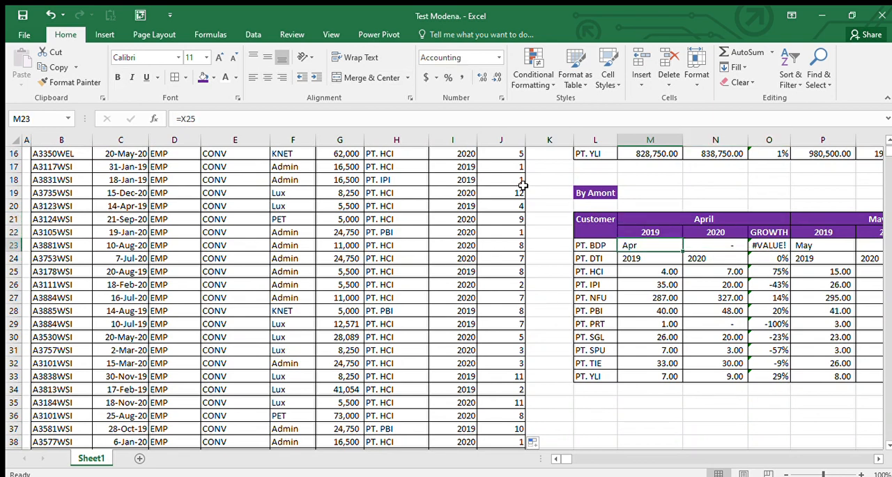
text(=sum)
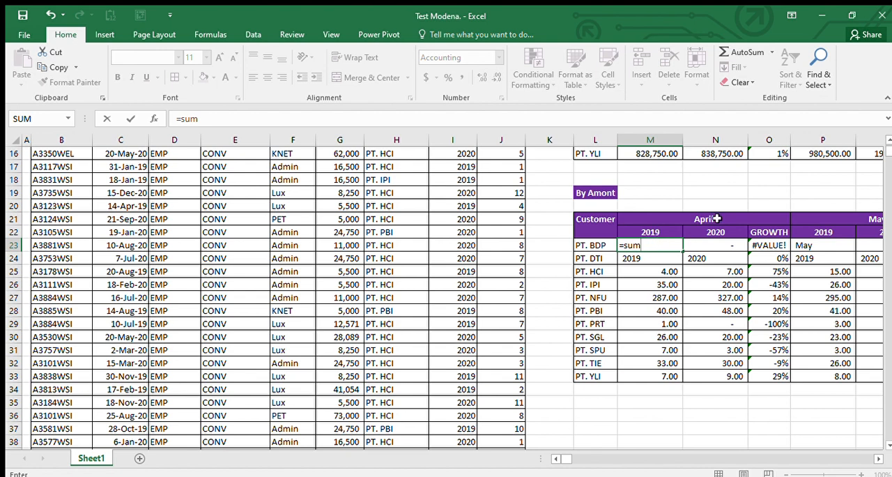
text(ifs)
key(Tab)
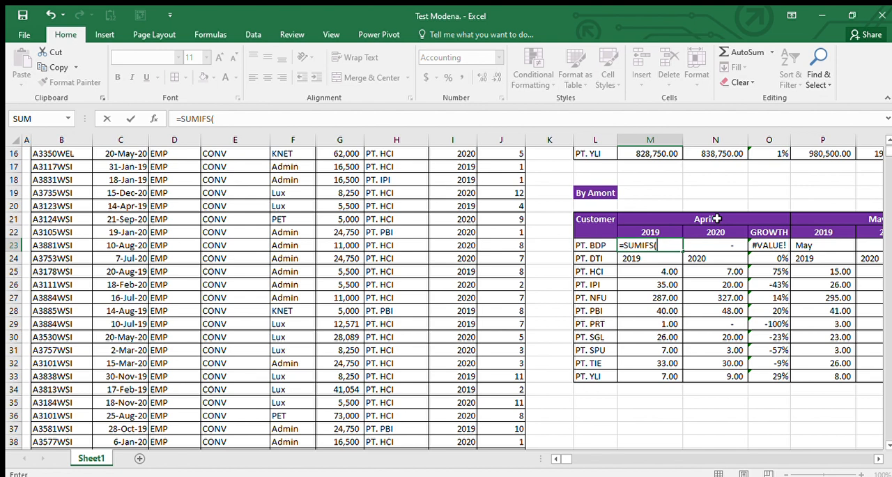
Step: Set the SUMIFS sum range to the Biaya values as the absolute reference $G$3:$G$11378
key(Left)
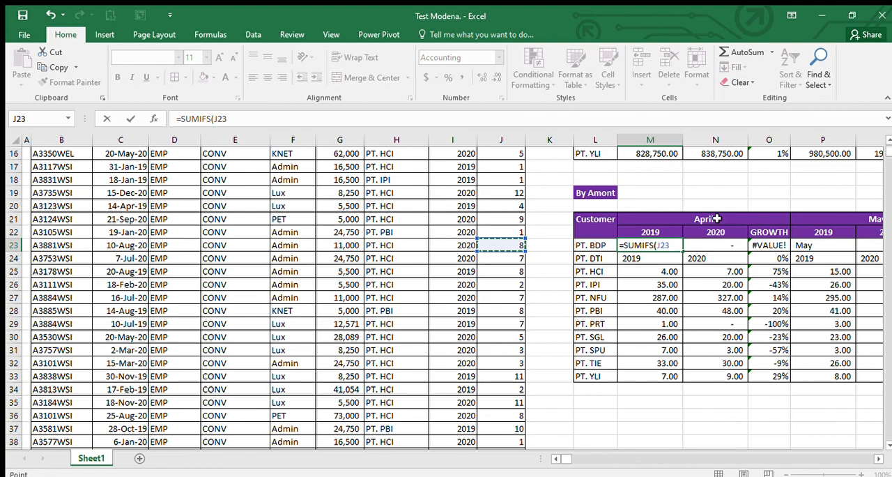
key(Left)
key(Left)
key(Left)
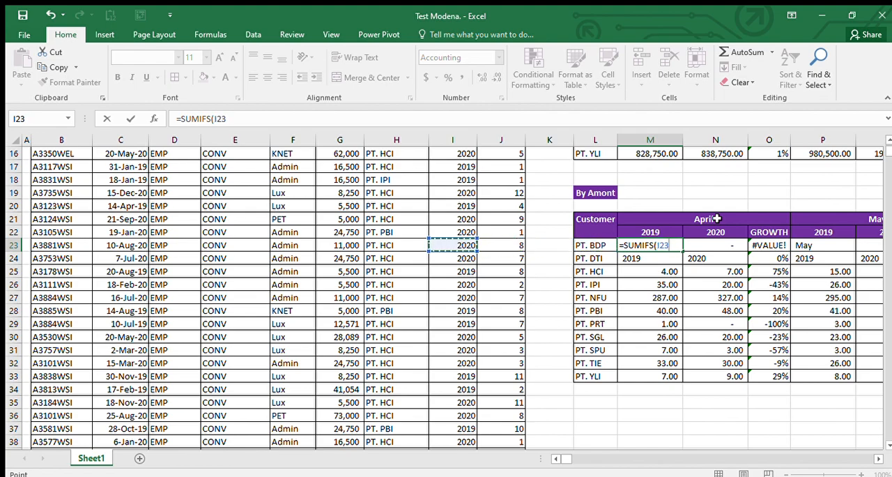
key(ctrl+Up)
key(ctrl+Up)
key(Left)
key(Left)
key(Down)
key(Down)
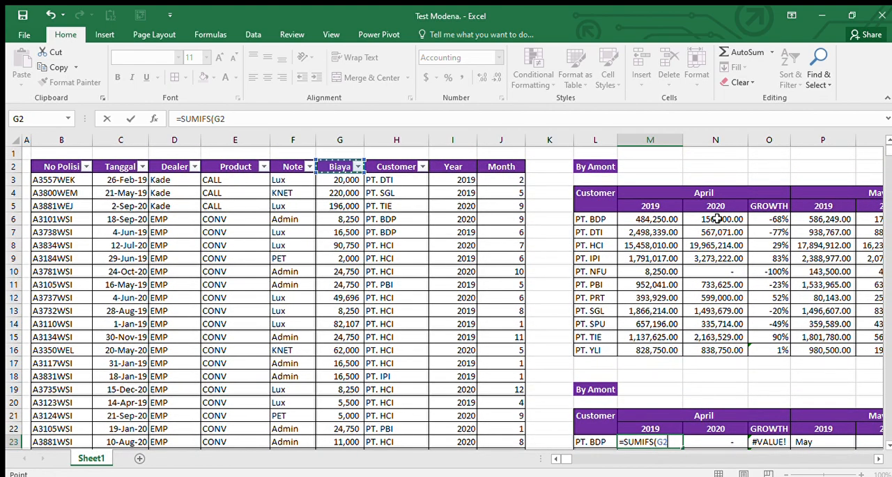
key(ctrl+shift+Down)
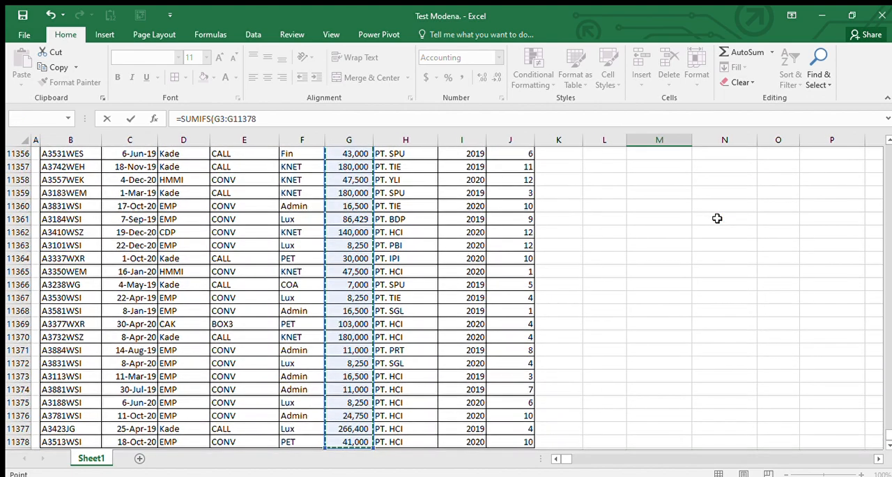
key(F4)
text(,)
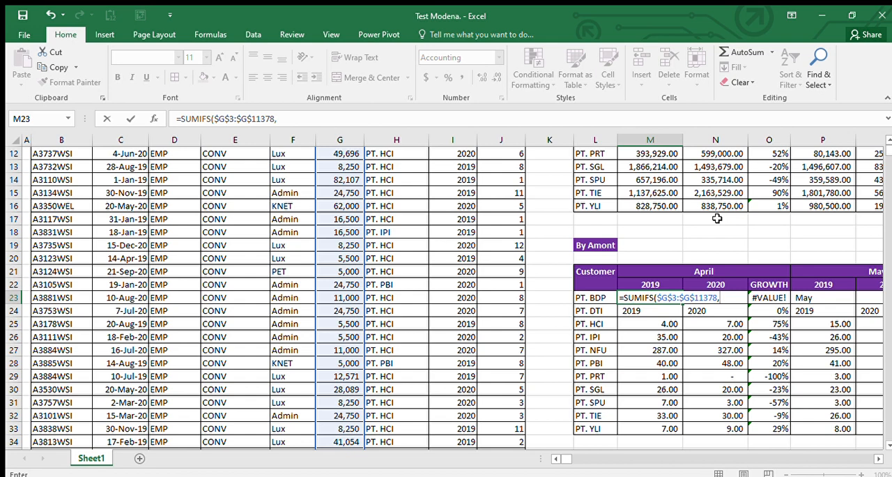
Step: Add the Customer values from H3 to H11378, named CUS, as the first SUMIFS criteria range
key(Left)
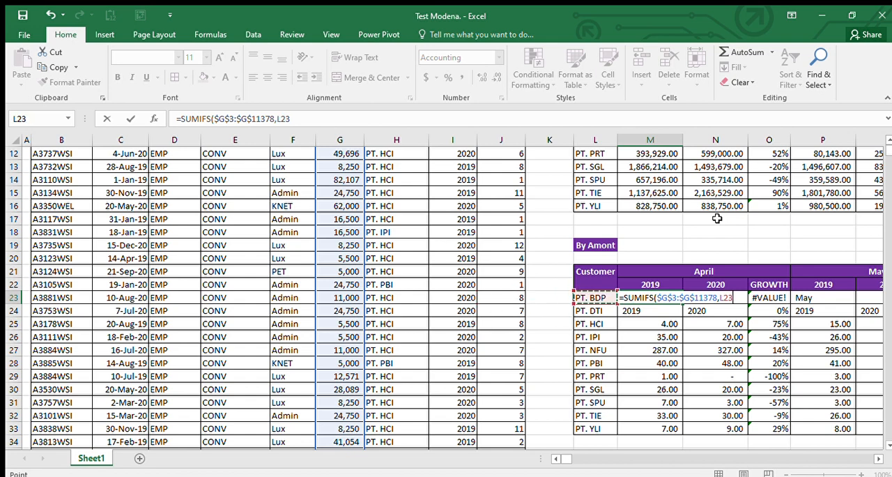
key(Left)
key(Left)
key(Left)
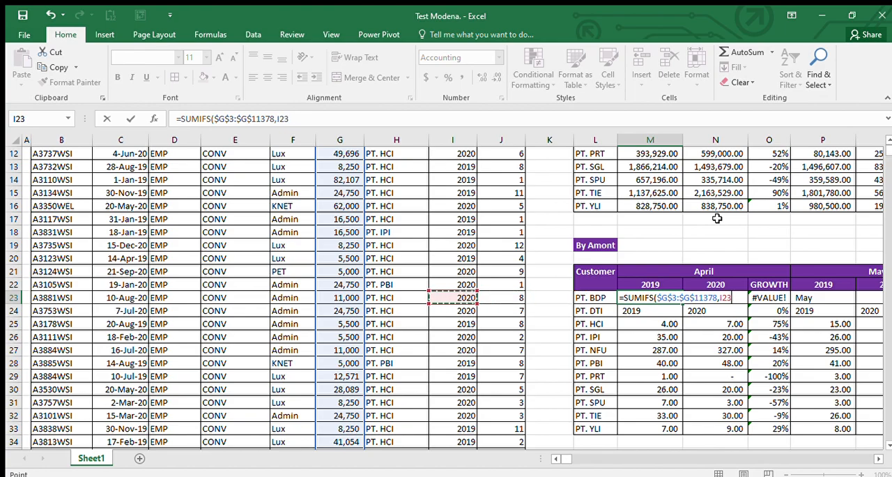
key(ctrl+Up)
key(Down)
key(Left)
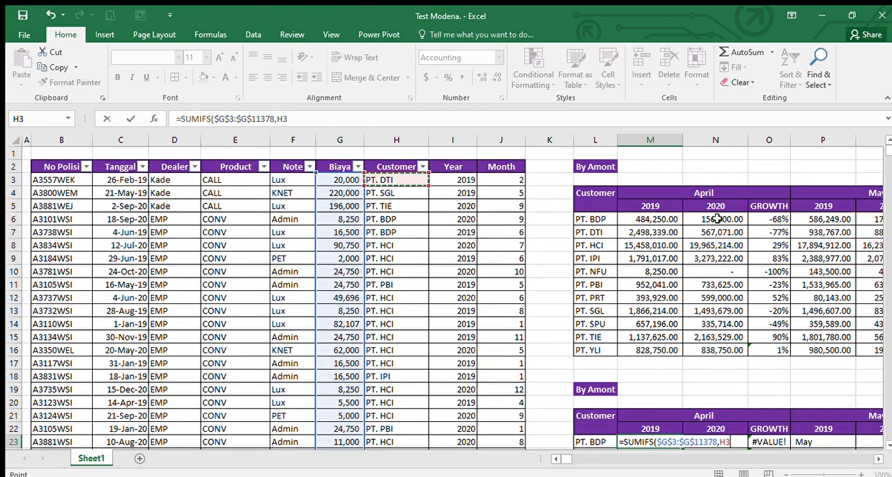
key(ctrl+shift+Down)
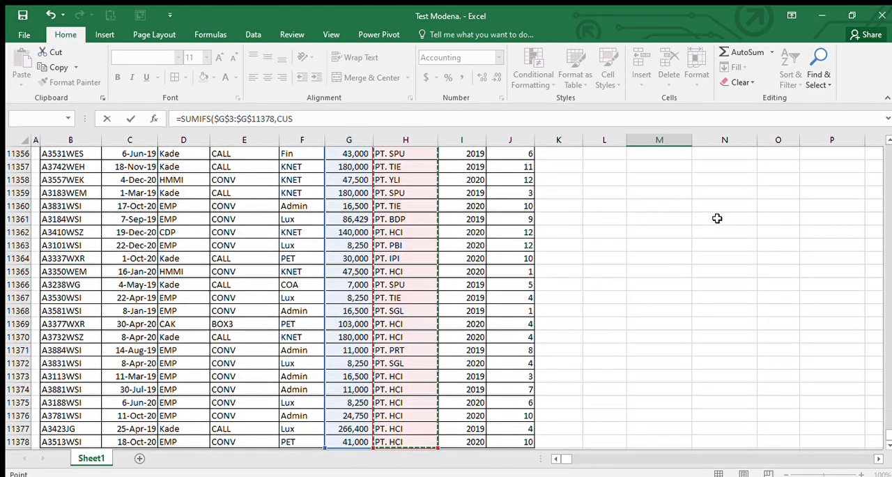
key(ctrl+BackSpace)
text(,)
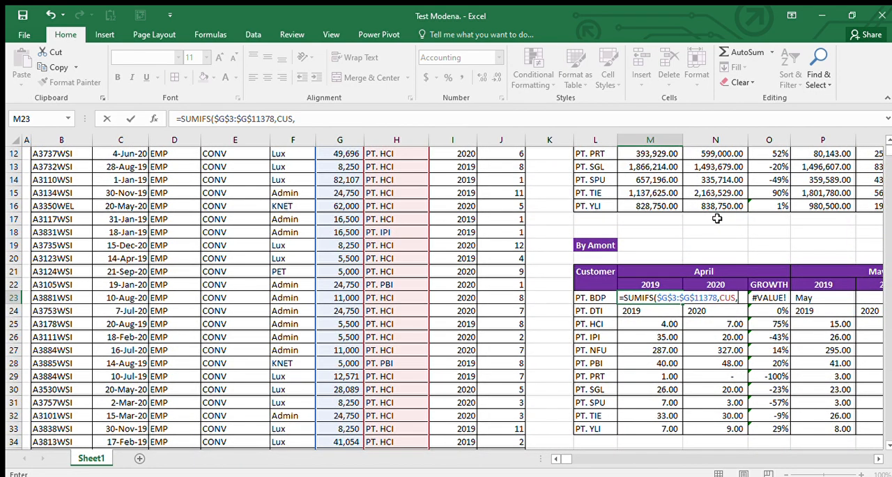
Step: Use the customer name in L23 as the SUMIFS criterion and complete the formula in M23
key(Left)
key(Left)
key(Right)
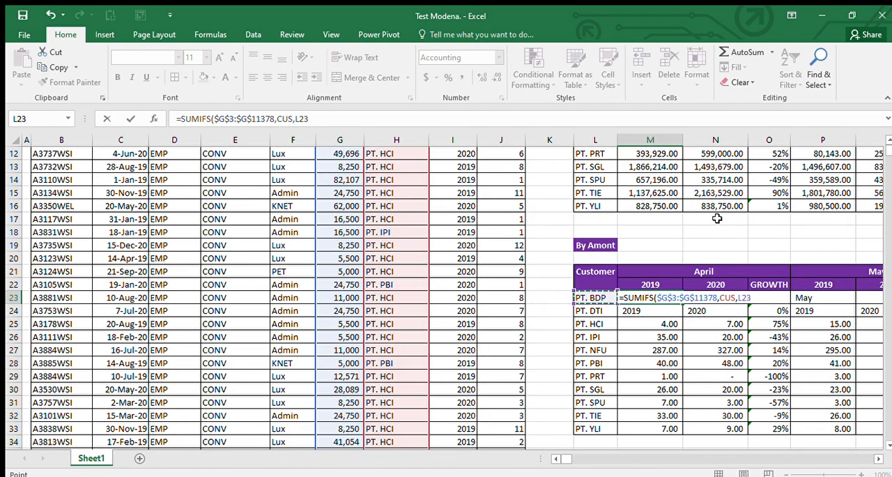
key(BackSpace)
key(Return)
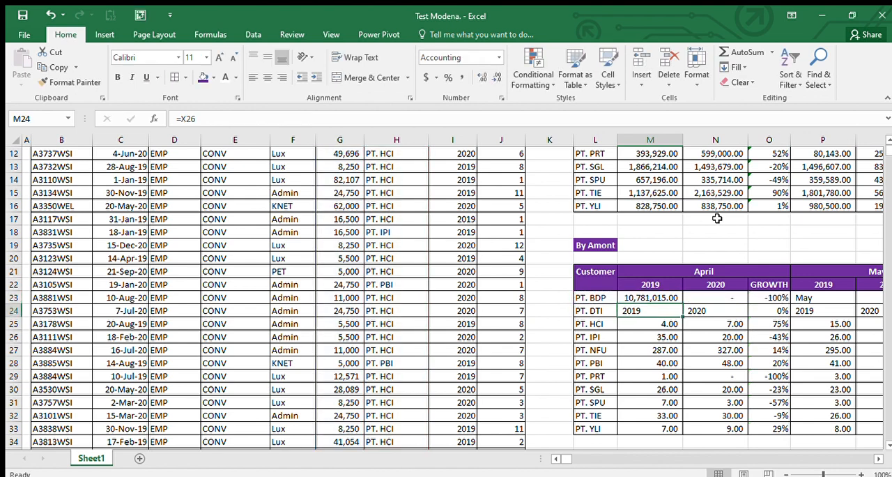
Step: Reopen the M23 SUMIFS formula and add the Year values from I3 to I11378, named YEAR, as the second criteria range
key(Up)
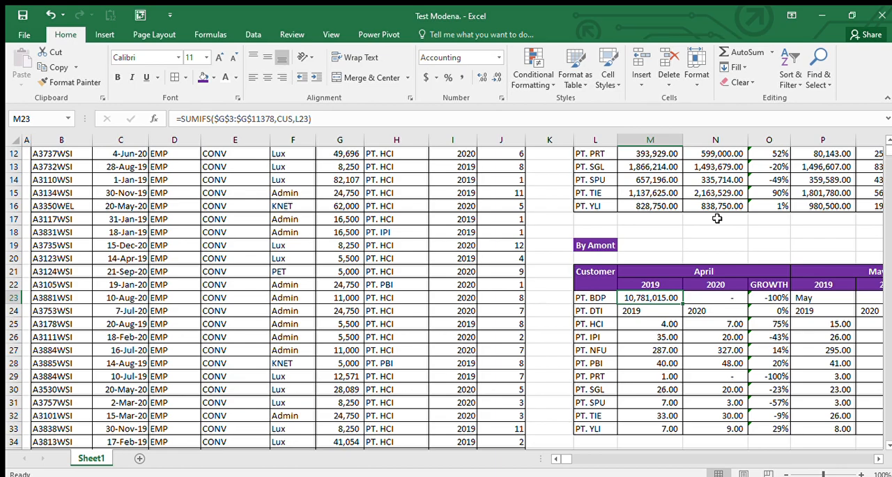
scroll(745, 282, up, 2)
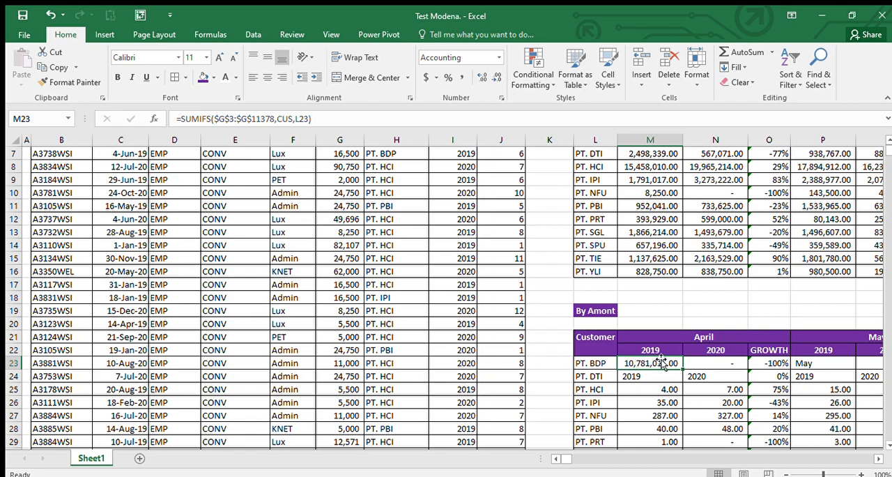
scroll(699, 339, up, 2)
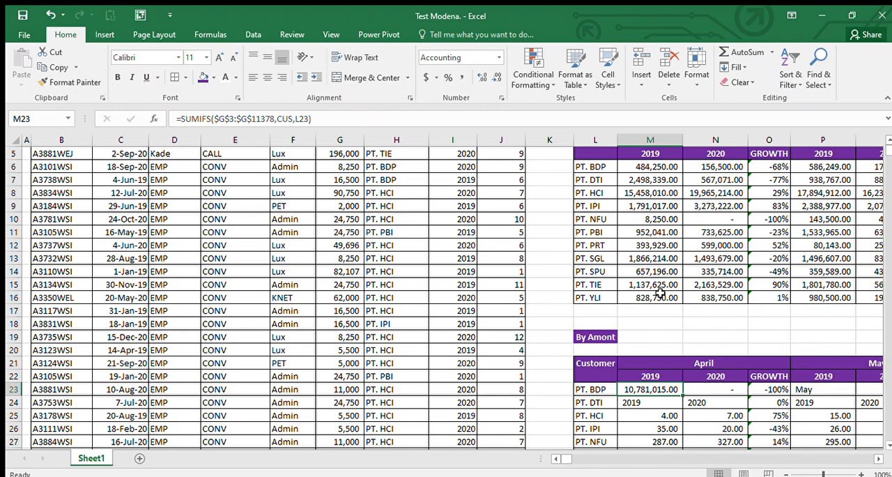
key(F2)
key(BackSpace)
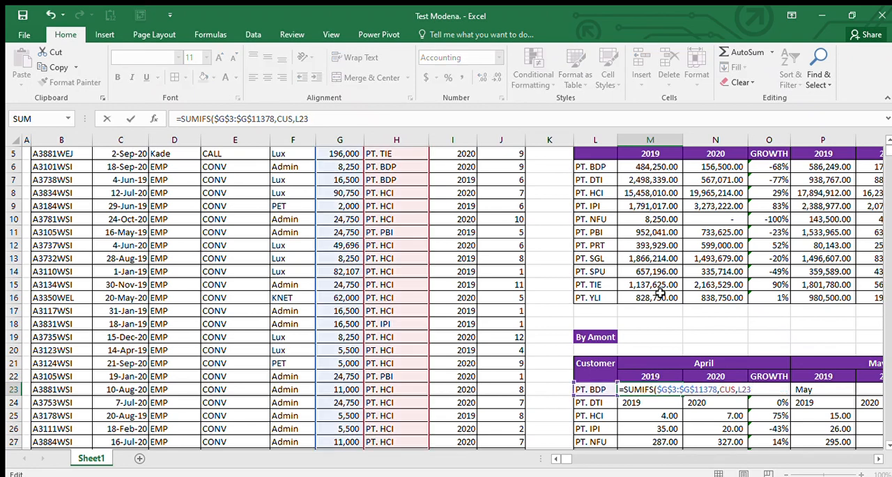
click(457, 349)
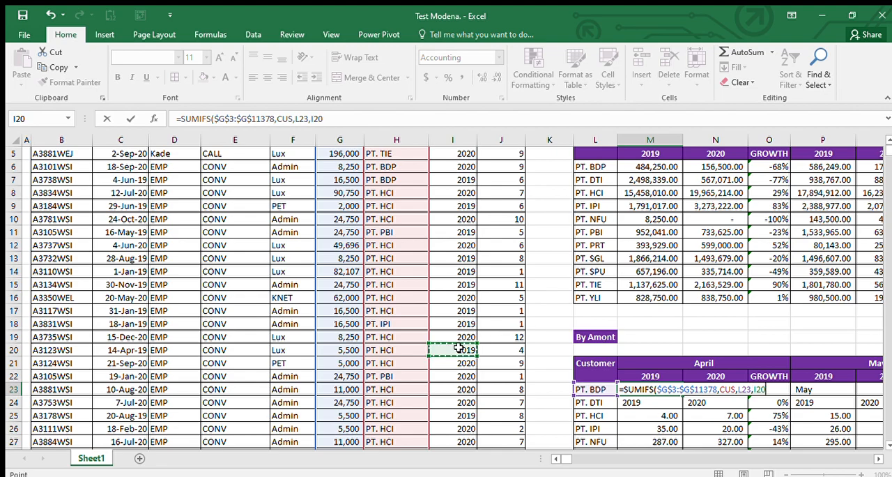
key(ctrl+Up)
key(Down)
key(ctrl+shift+Down)
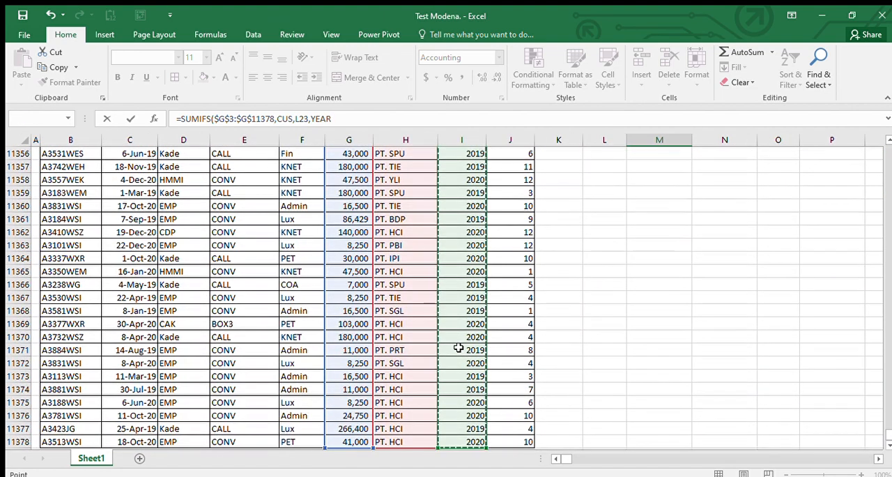
key(ctrl+BackSpace)
text(,)
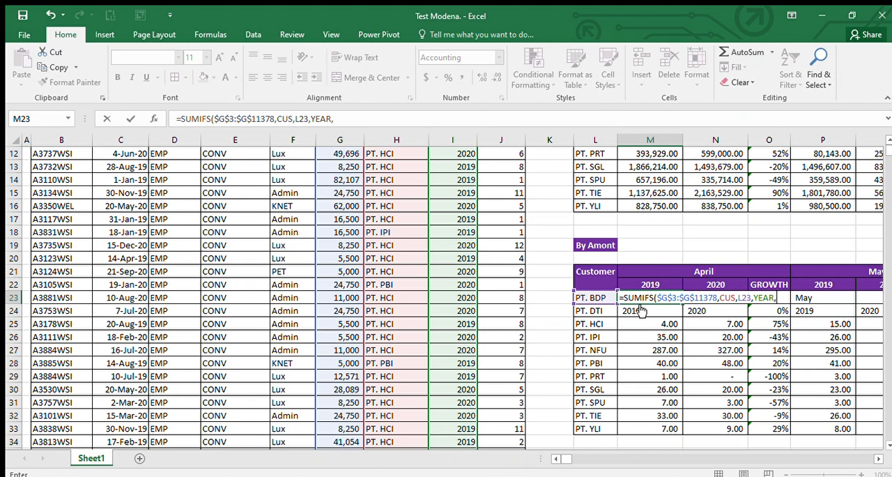
Step: Use the 2019 header in M22 as the year criterion and complete the formula in M23
key(Left)
key(Up)
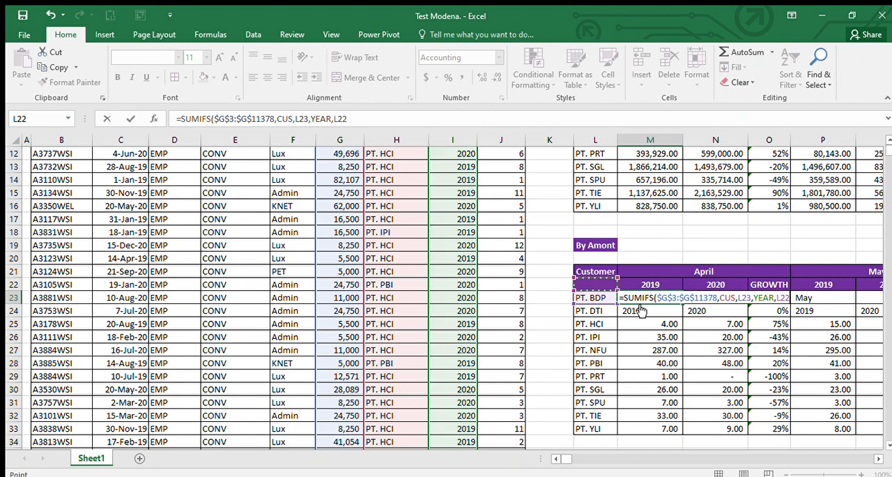
click(653, 284)
key(Return)
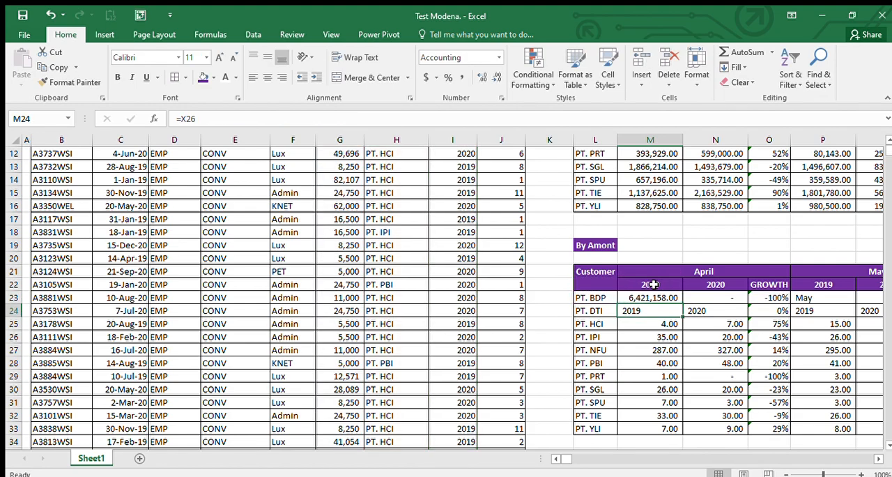
Step: Add the Month values to the M23 formula as the third criteria range, using the absolute reference $J$3:$J$11378
key(Up)
scroll(652, 285, up, 3)
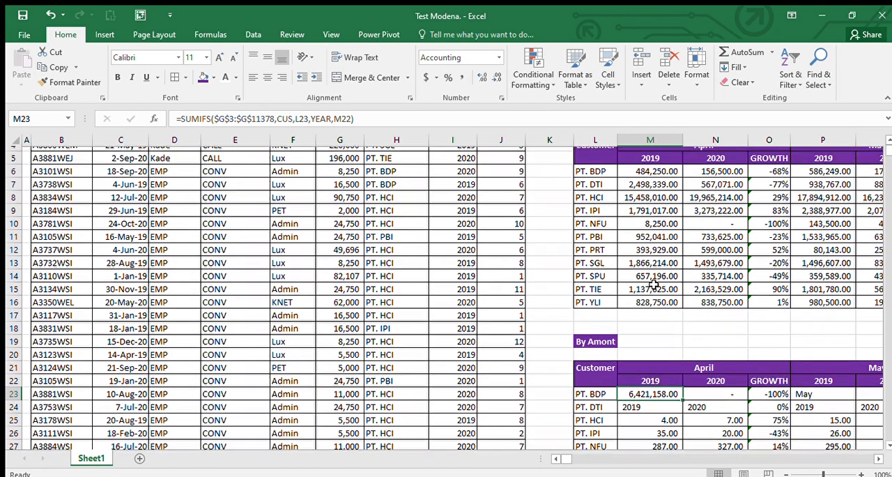
scroll(654, 284, down, 2)
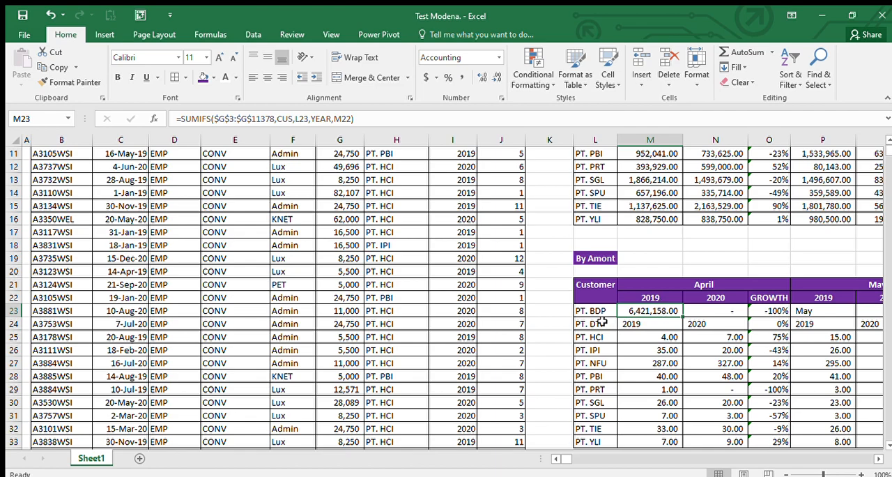
scroll(602, 322, up, 3)
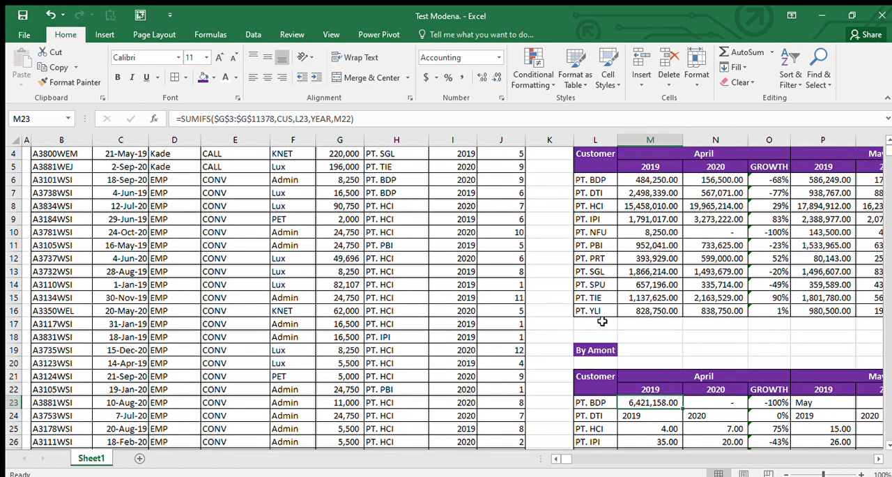
click(661, 375)
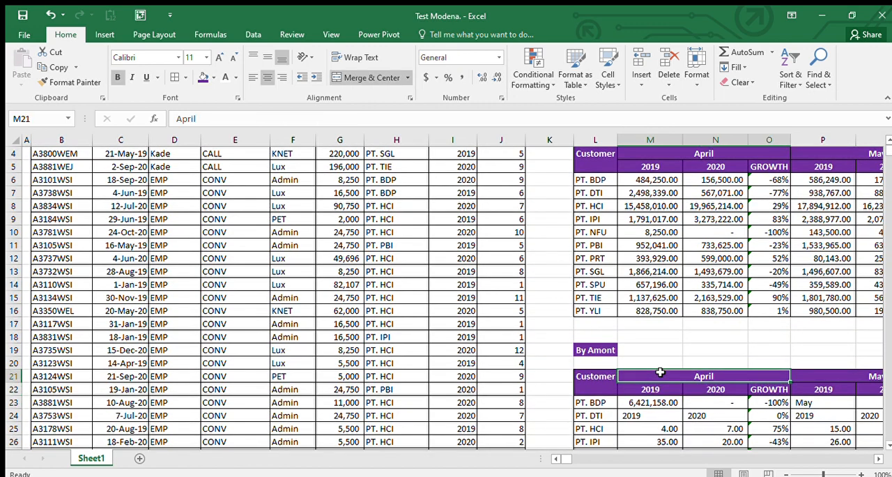
click(658, 400)
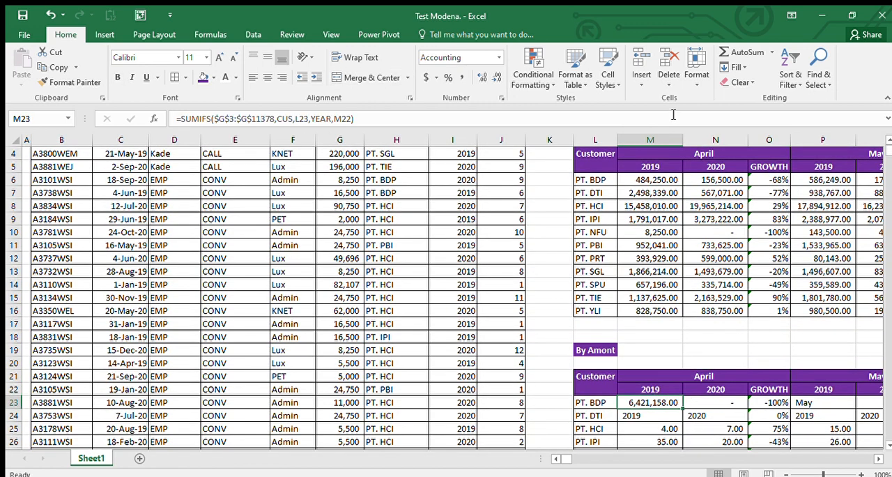
key(F2)
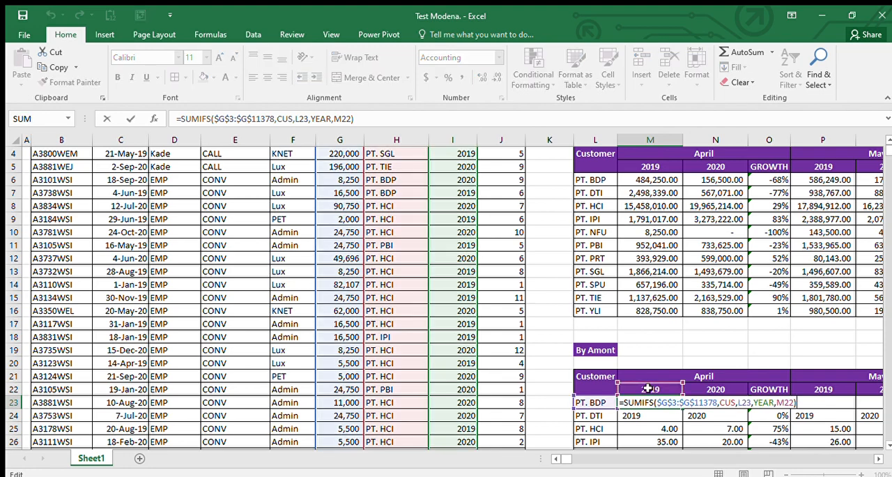
key(BackSpace)
click(506, 363)
key(ctrl+Up)
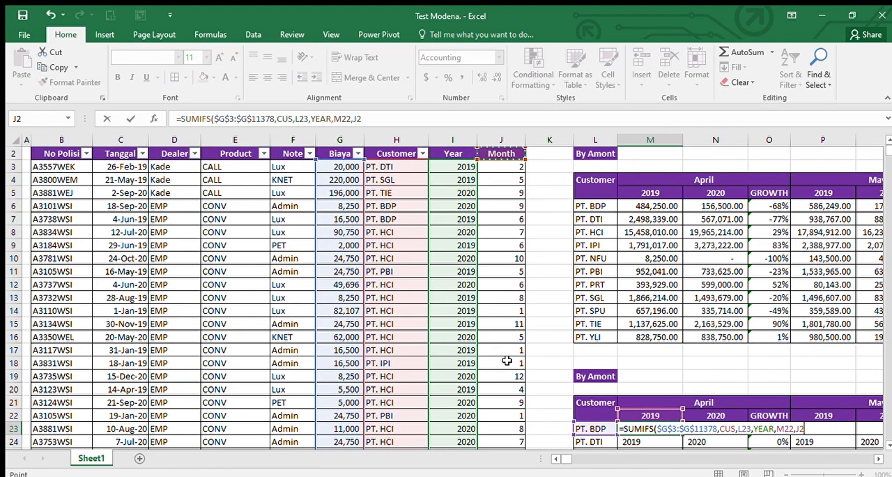
key(ctrl+shift+Down)
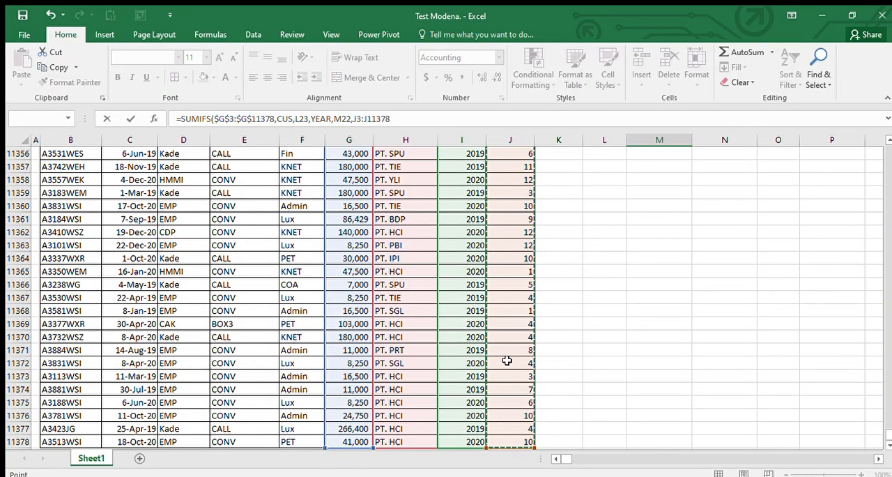
key(F4)
Step: Set the month criterion to 4 for April and complete the M23 formula
text(,4)
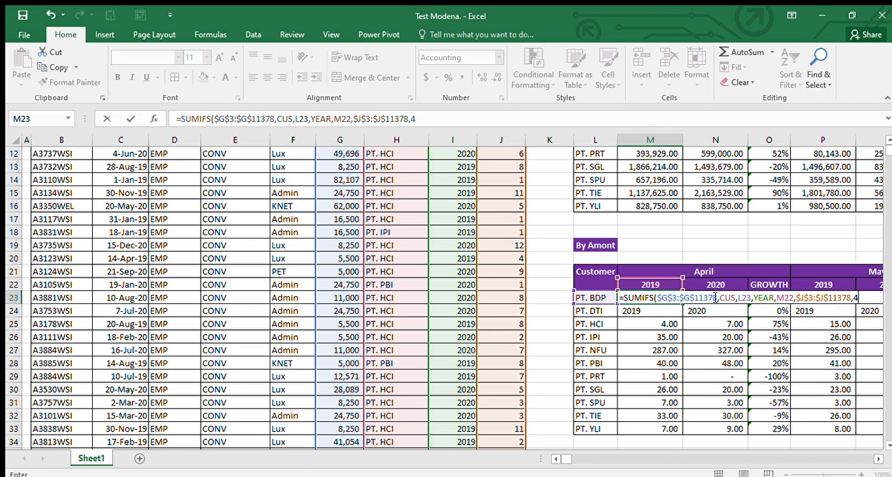
key(Return)
scroll(680, 230, up, 4)
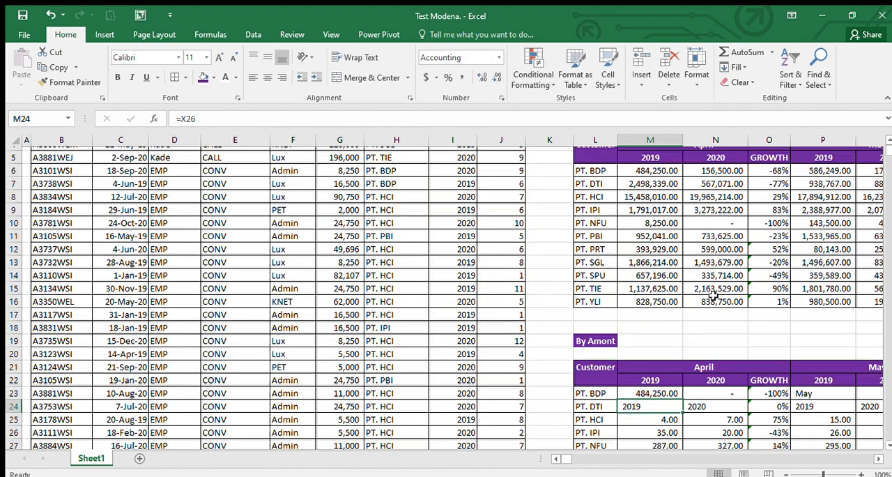
scroll(643, 353, down, 2)
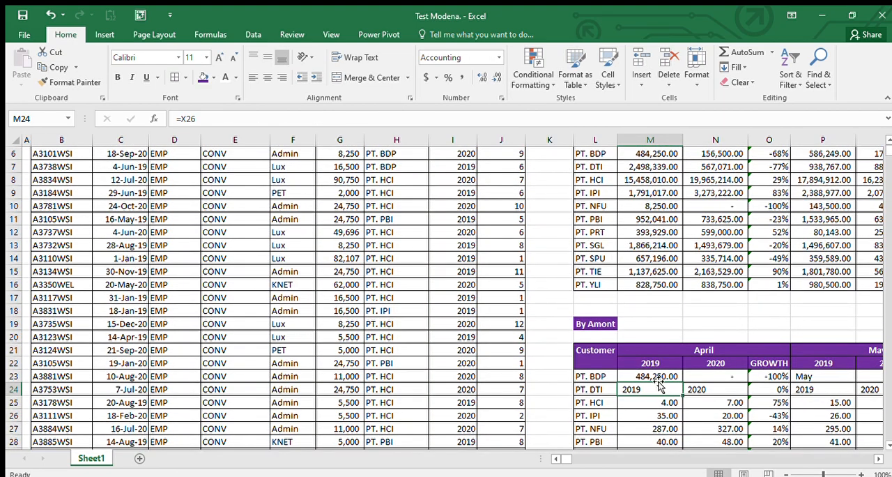
Step: Copy the M23 formula down the April 2019 column through the PT. YLI row, M33
click(661, 377)
click(669, 385)
key(Up)
key(ctrl+c)
key(ctrl+shift+Down)
key(ctrl+v)
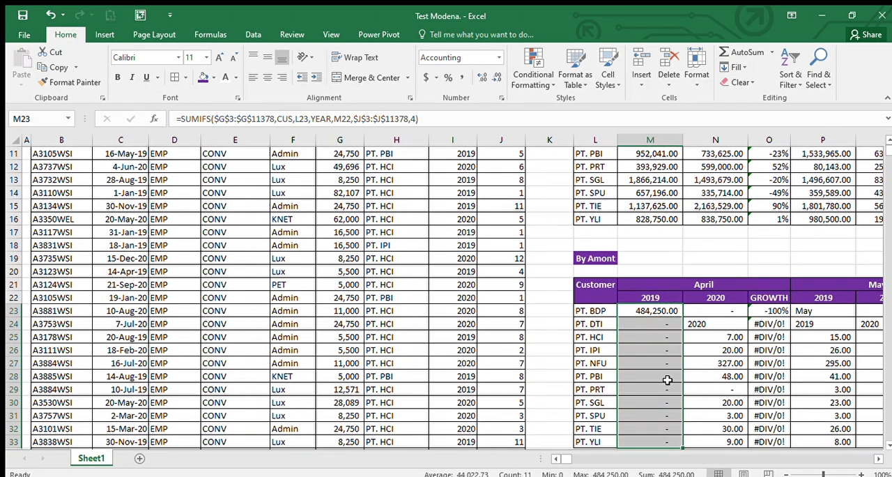
Step: Edit the M23 formula to lock the column of the customer criterion as $L23
key(Up)
key(Down)
key(F2)
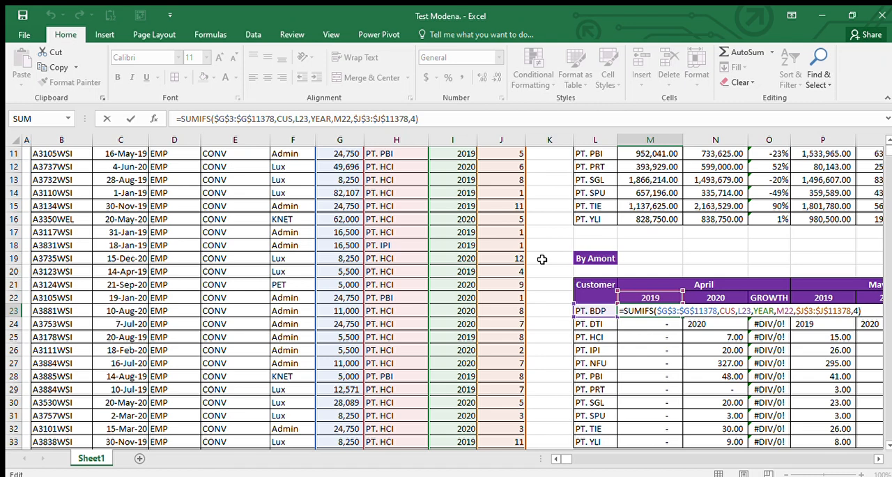
click(365, 120)
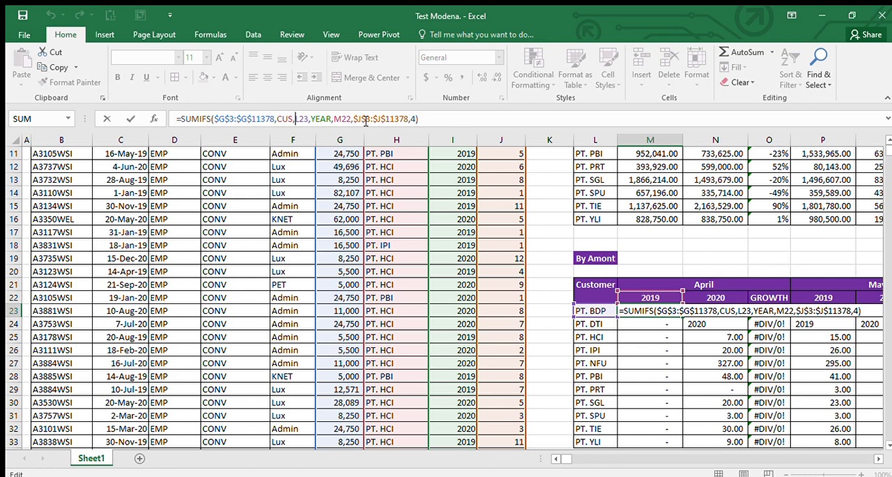
text($)
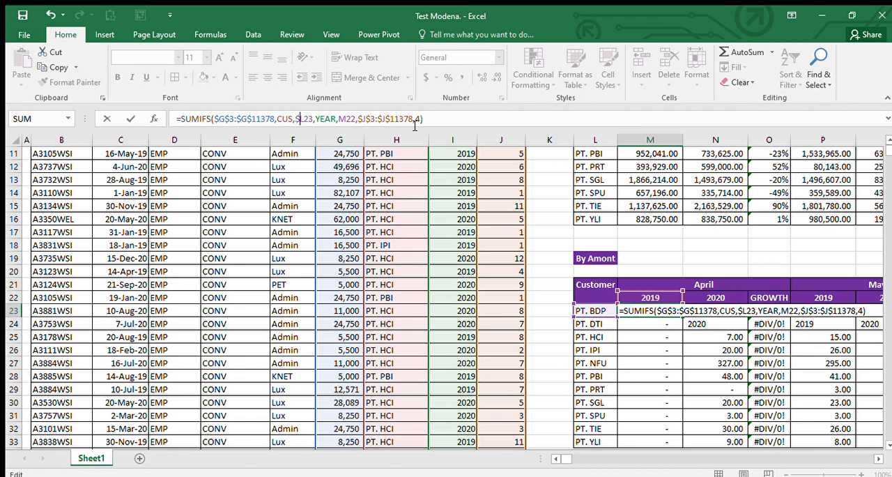
Step: Lock the row of the year criterion as M$22 in the M23 SUMIFS formula
click(656, 296)
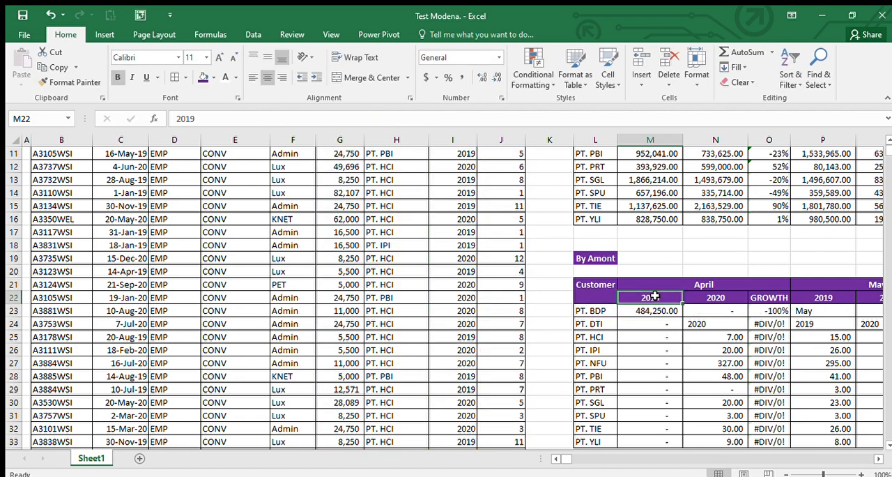
click(649, 311)
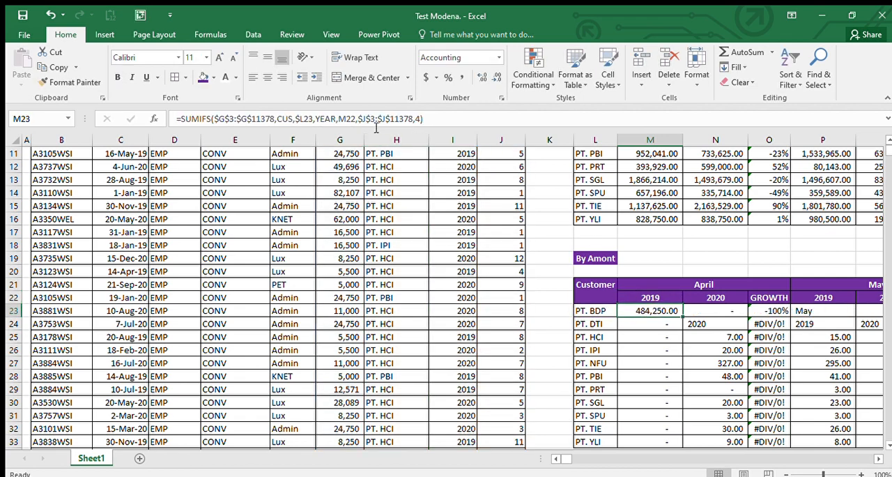
key(F2)
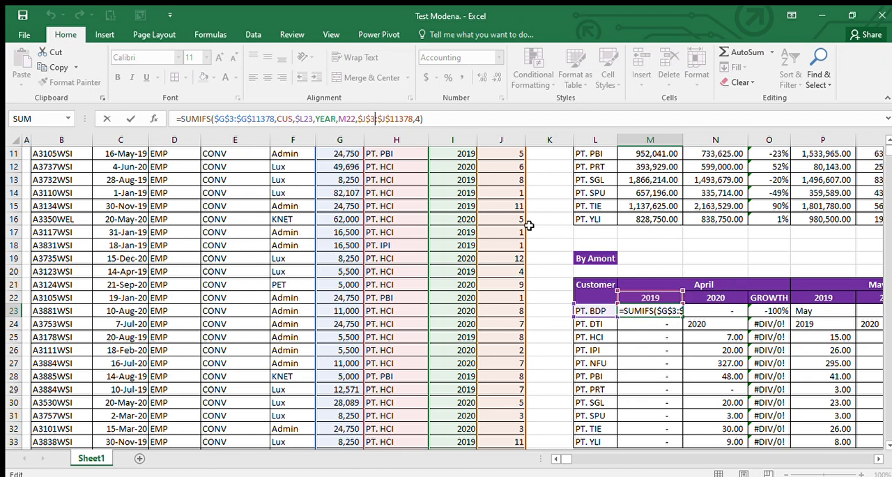
key(Left)
key(Left)
key(Left)
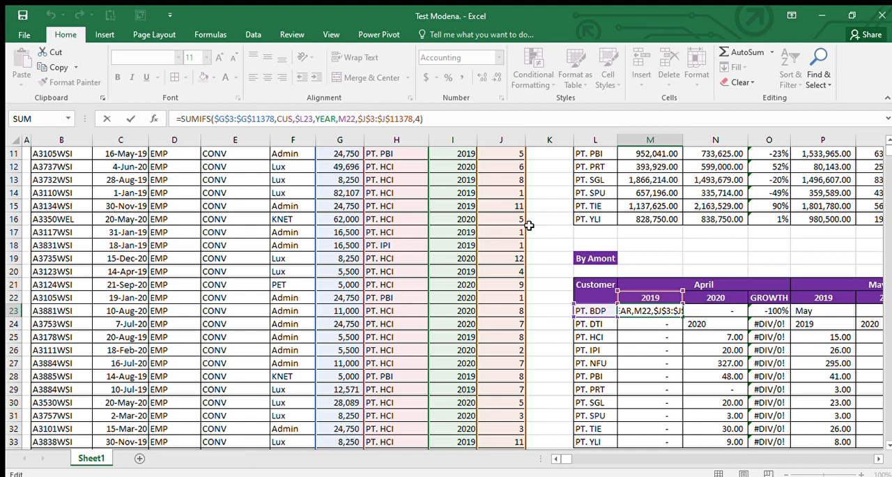
key(F4)
key(F4)
key(Return)
Step: Copy the corrected M23 formula down the April 2019 column through M33
key(Up)
key(ctrl+c)
key(ctrl+shift+Down)
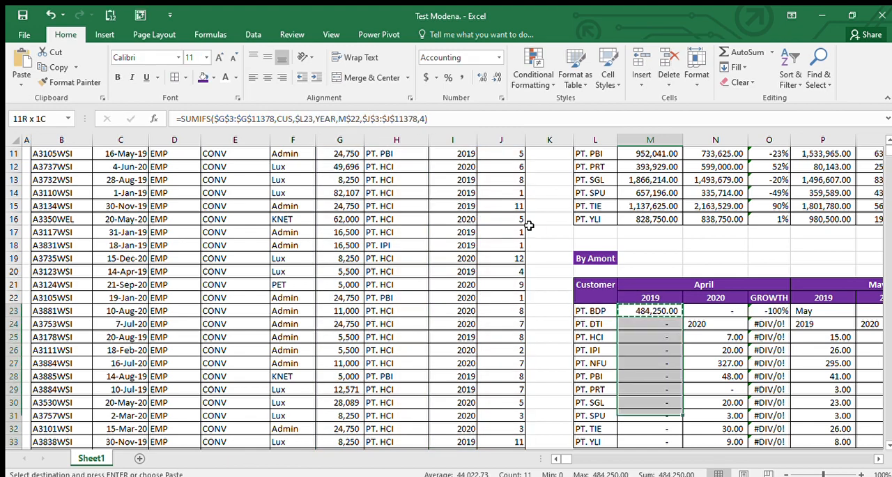
key(Return)
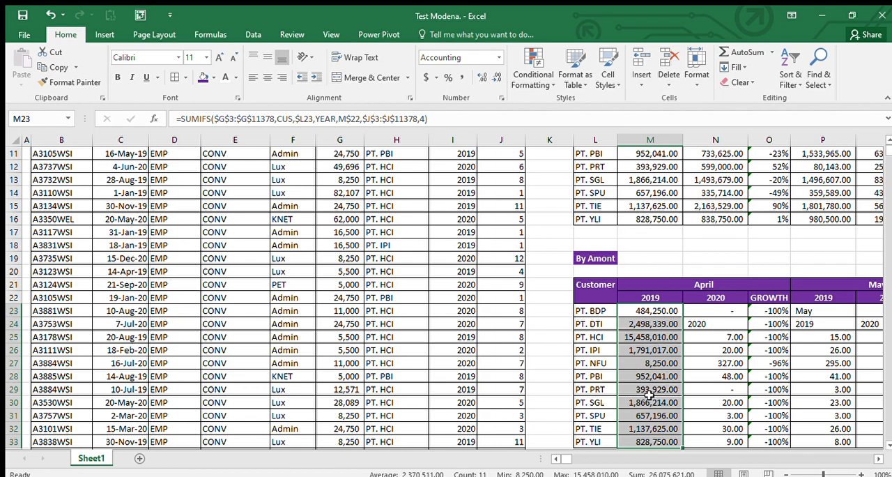
Step: Compare the rebuilt April 2019 amounts with the April 2019 column of the upper By Amont table
key(Up)
key(Up)
key(ctrl+Up)
key(ctrl+Up)
key(Down)
key(Down)
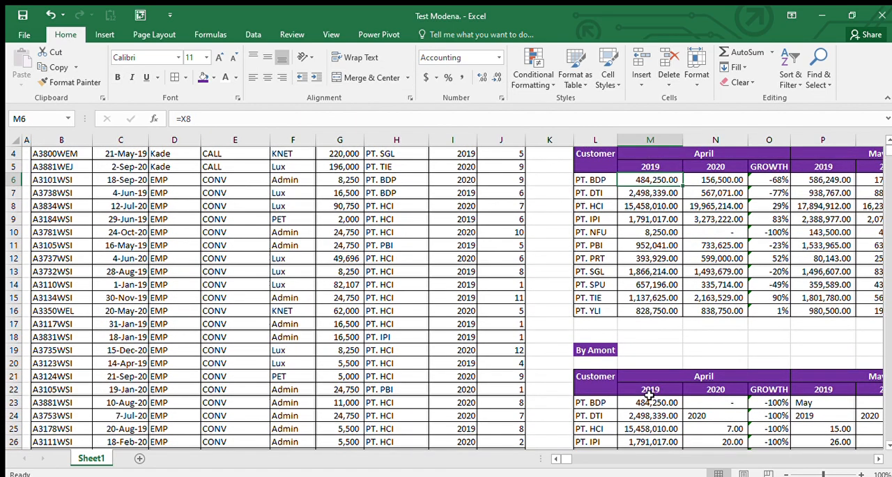
key(ctrl+shift+Down)
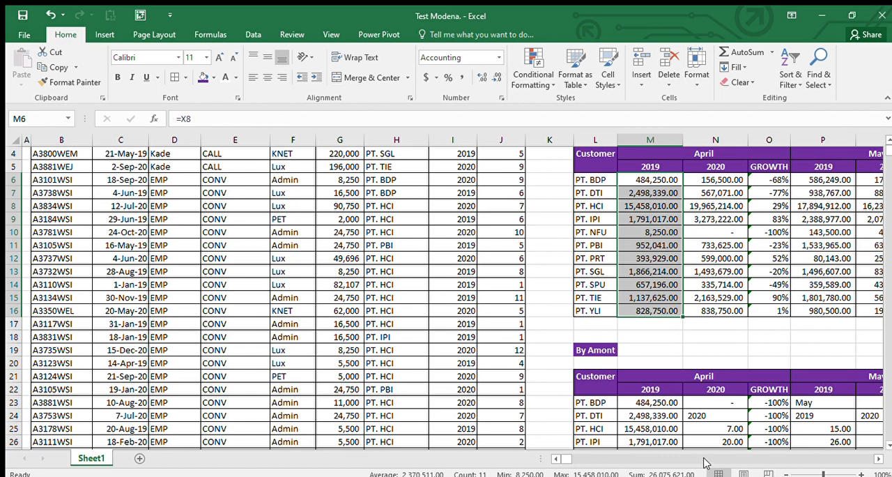
Step: Review the customer, year and month criteria pairs in the M23 formula against the source data columns
click(659, 405)
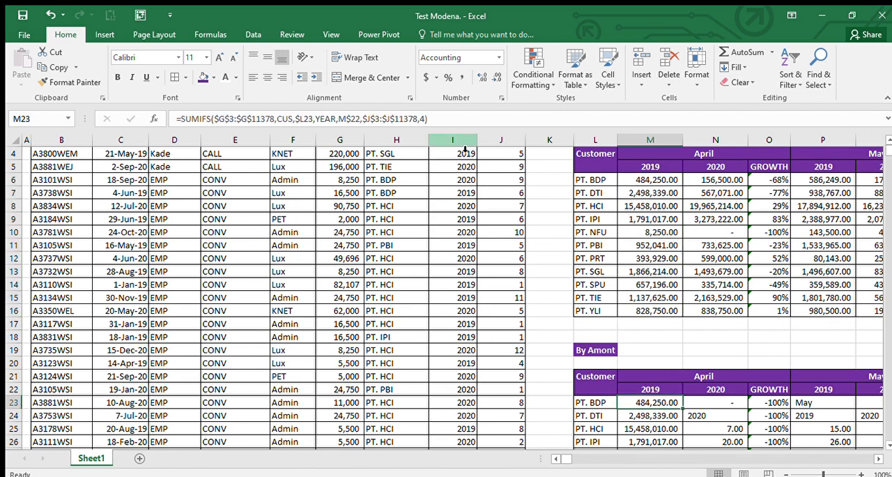
click(465, 118)
scroll(382, 204, up, 1)
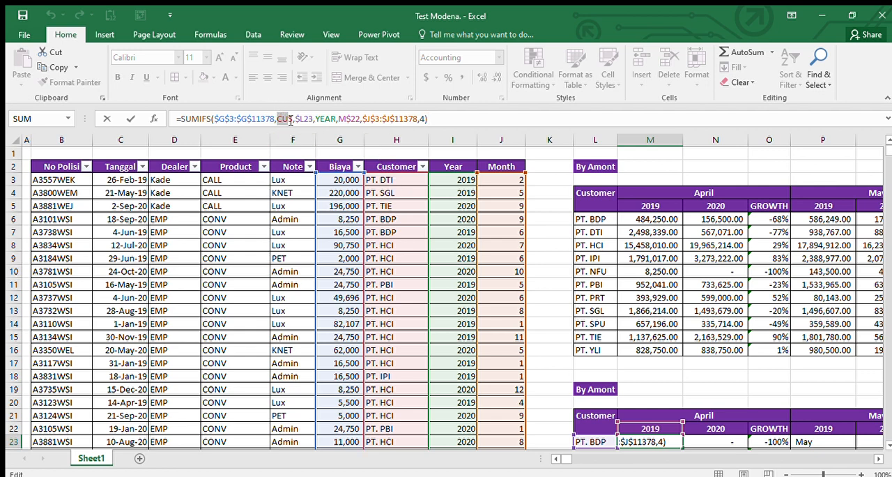
drag(291, 120, 293, 120)
drag(316, 122, 357, 122)
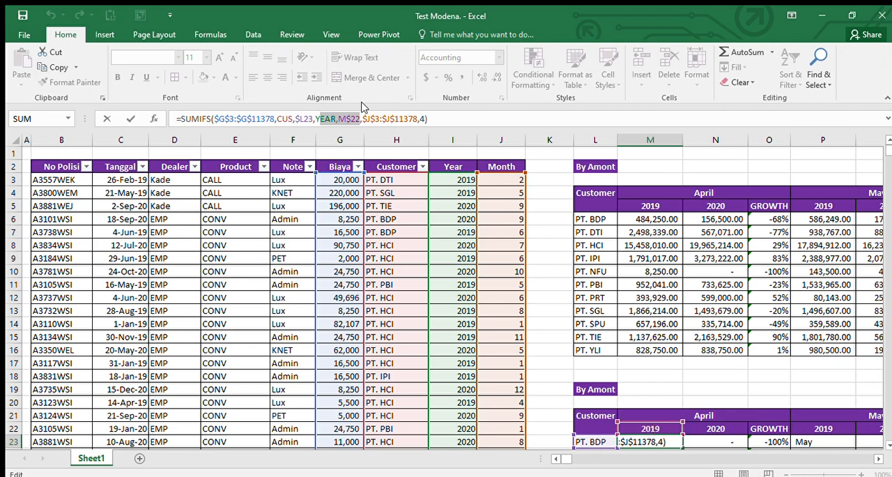
drag(362, 119, 416, 124)
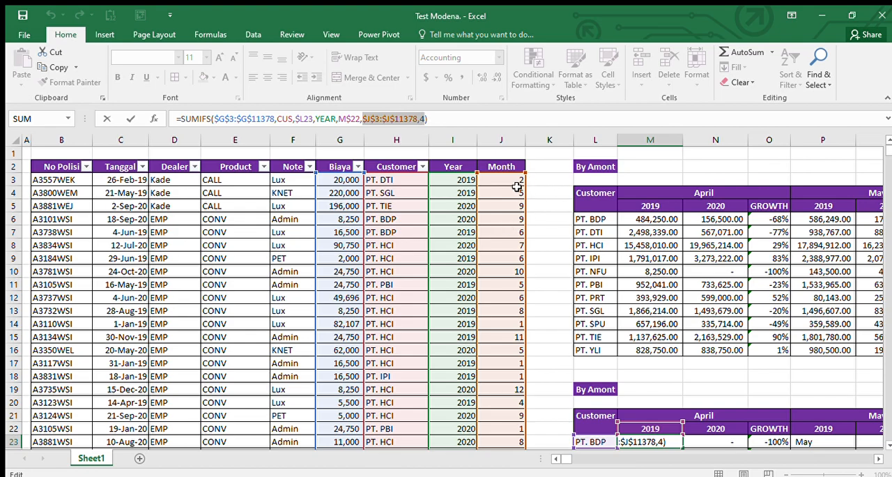
key(Escape)
Step: Copy the April 2019 formulas in M23:M33 into the April 2020 column, starting at N23
key(Down)
key(Down)
key(Down)
key(Down)
key(Down)
key(Down)
key(Down)
key(Down)
key(Down)
key(Down)
key(Down)
key(Down)
key(Down)
key(Down)
key(ctrl+Up)
key(ctrl+Up)
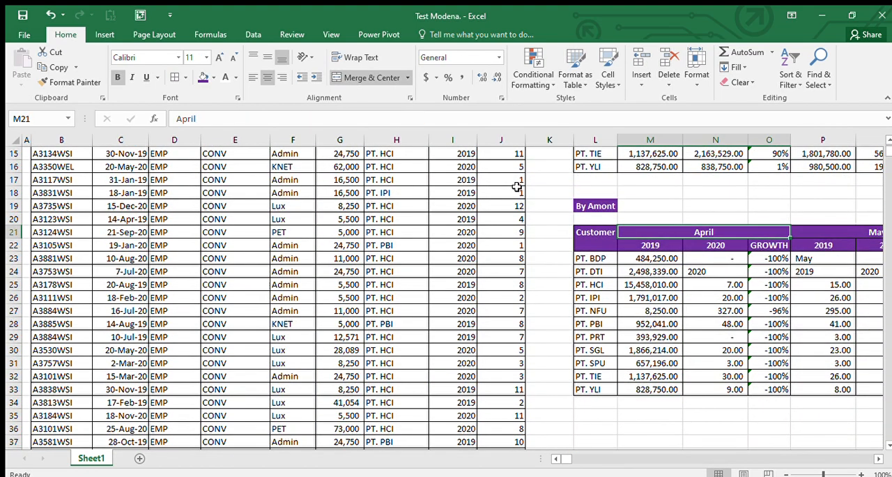
key(Down)
key(Down)
key(ctrl+shift+Down)
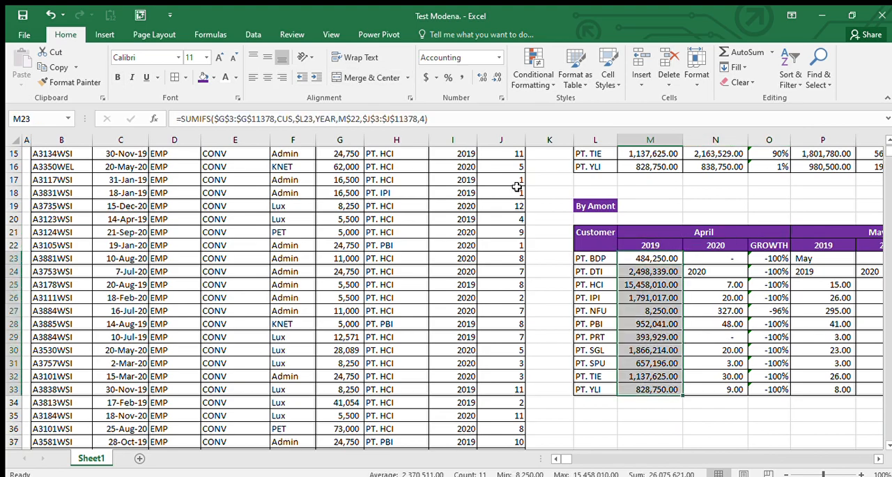
key(ctrl+c)
key(Right)
key(ctrl+v)
Step: Total the April 2020 column of the upper table in N18 using AutoSum over N5:N17
key(Right)
key(Right)
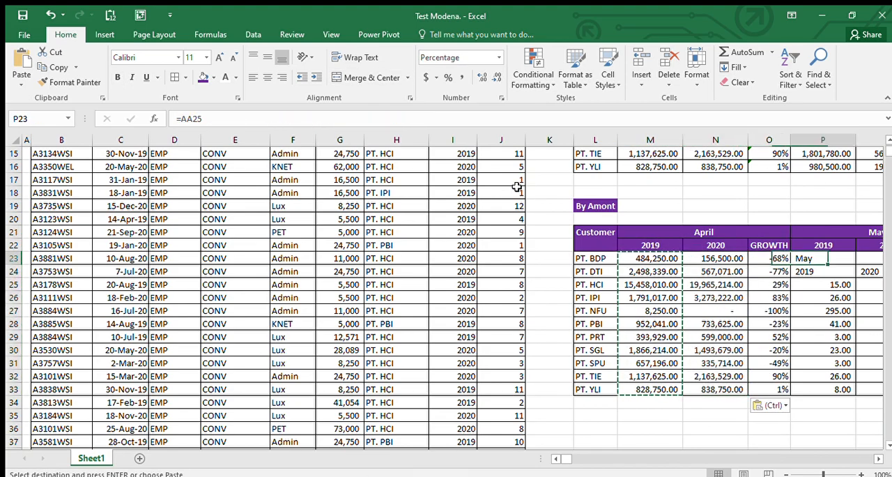
key(Right)
scroll(516, 187, up, 5)
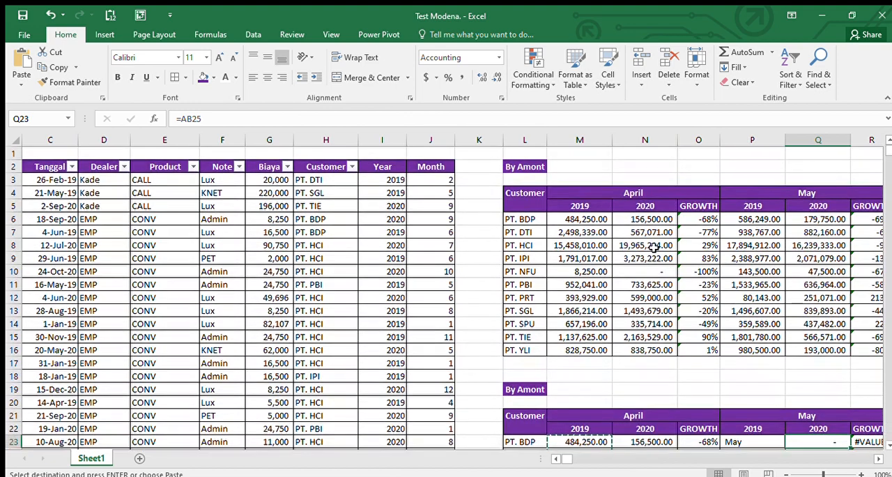
click(655, 375)
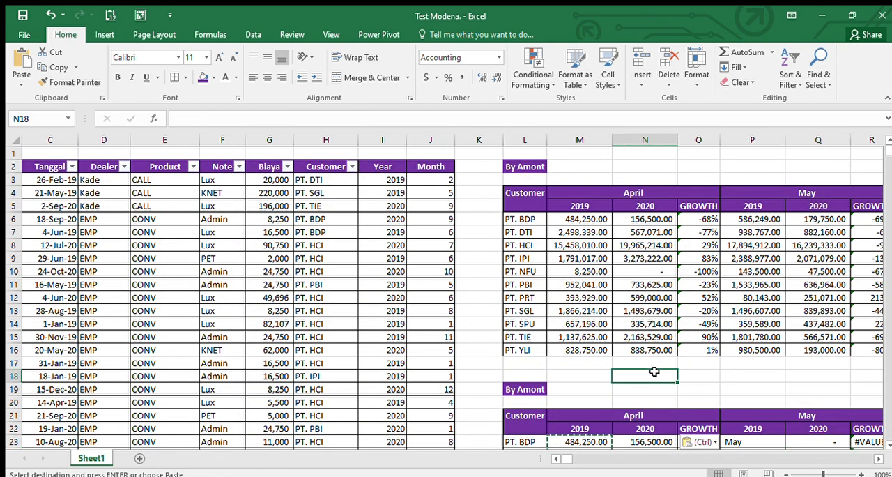
click(745, 52)
click(744, 52)
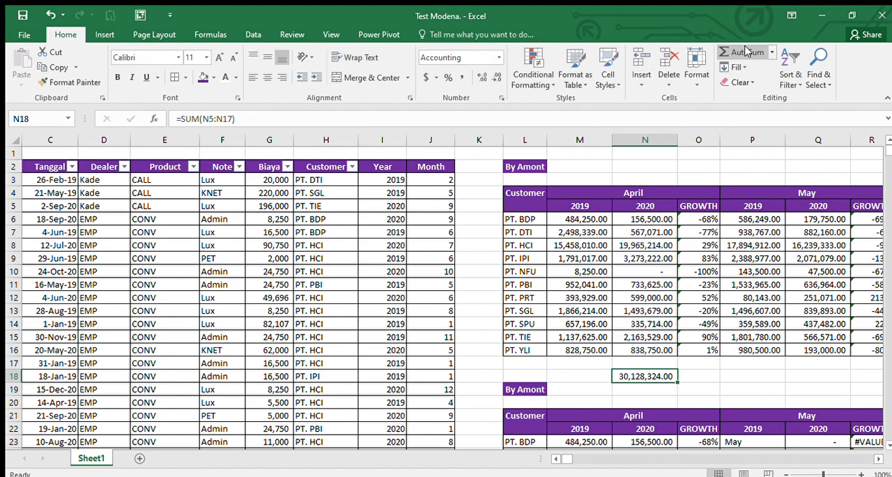
Step: Copy the N18 total formula below the lower table into N35 and M35 for April 2020 and 2019
key(ctrl+c)
key(Down)
key(Down)
key(Down)
key(Down)
key(Down)
key(Down)
key(Down)
key(Down)
key(Down)
key(Down)
key(Down)
key(Down)
key(Down)
key(Down)
key(Down)
key(Down)
key(Down)
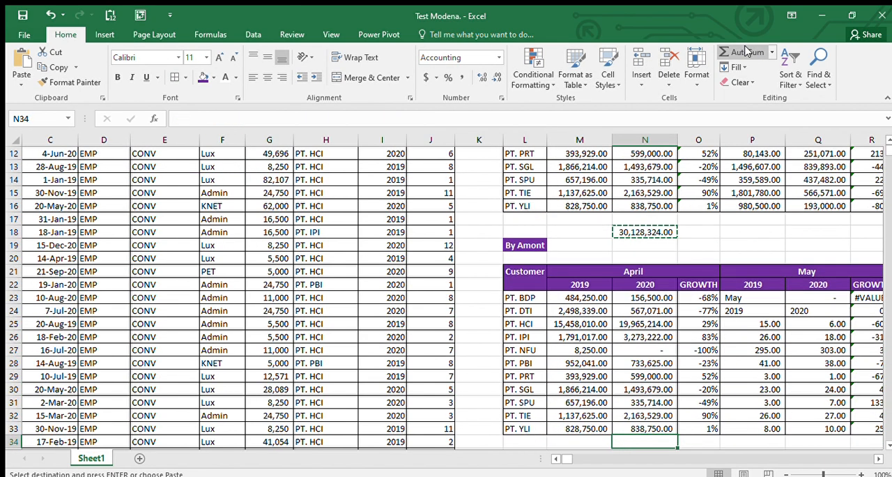
key(ctrl+v)
key(Escape)
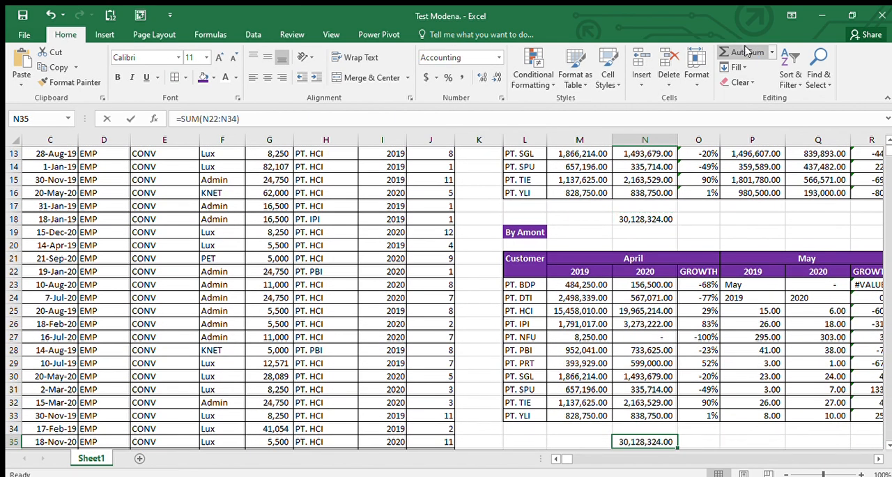
key(ctrl+c)
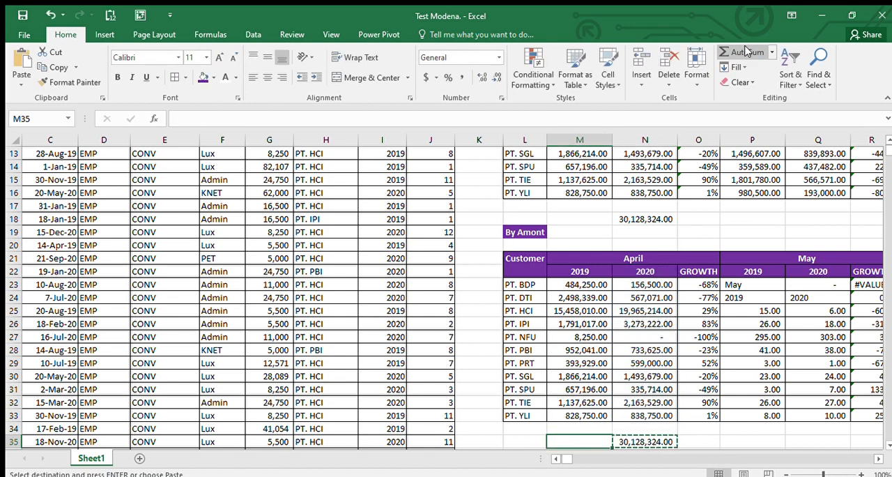
key(Left)
key(ctrl+v)
Step: Copy the N18 total formula into M18 to total April 2019 in the upper table
key(ctrl+Up)
key(Up)
key(Up)
key(Up)
key(Right)
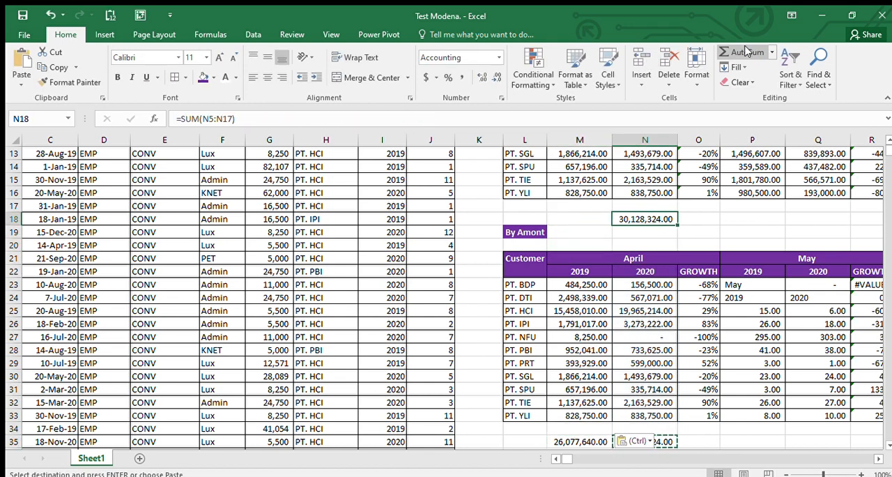
key(ctrl+c)
key(Left)
key(ctrl+v)
key(Right)
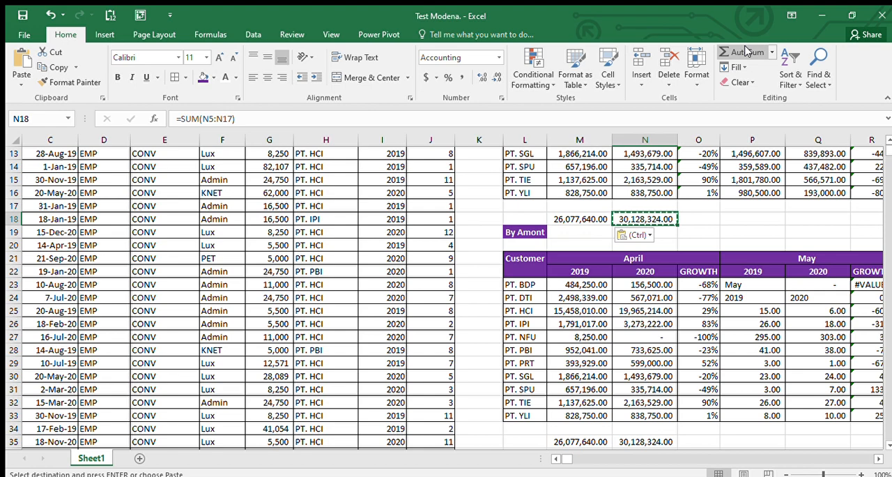
Step: Extend the N18 total formula across row 18 through the June GROWTH column, U18
key(shift+Right)
key(ctrl+shift+Right)
key(shift+Left)
key(shift+Left)
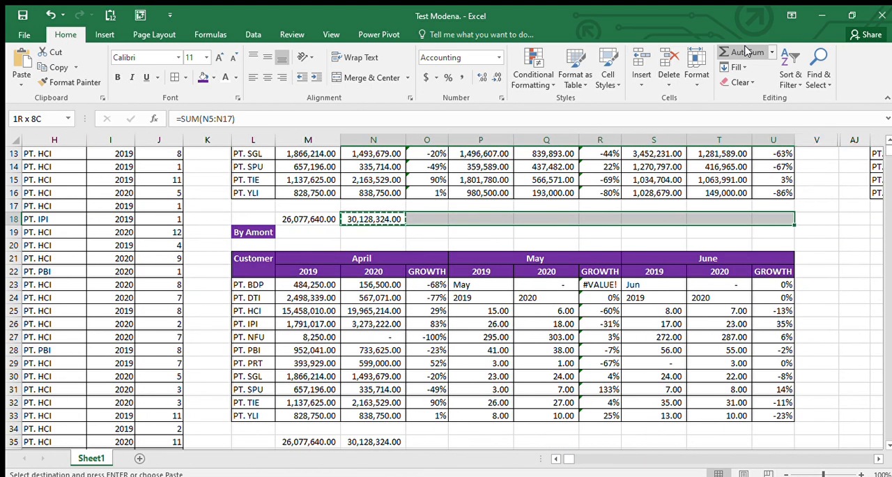
key(ctrl+v)
Step: Copy the row 18 totals N18:U18 to row 35 below the lower table
key(ctrl+c)
key(Down)
key(Down)
key(Down)
key(Down)
key(Down)
key(Down)
key(Down)
key(Down)
key(Down)
key(Down)
key(Down)
key(Down)
key(Down)
key(Down)
key(Down)
key(Down)
key(Down)
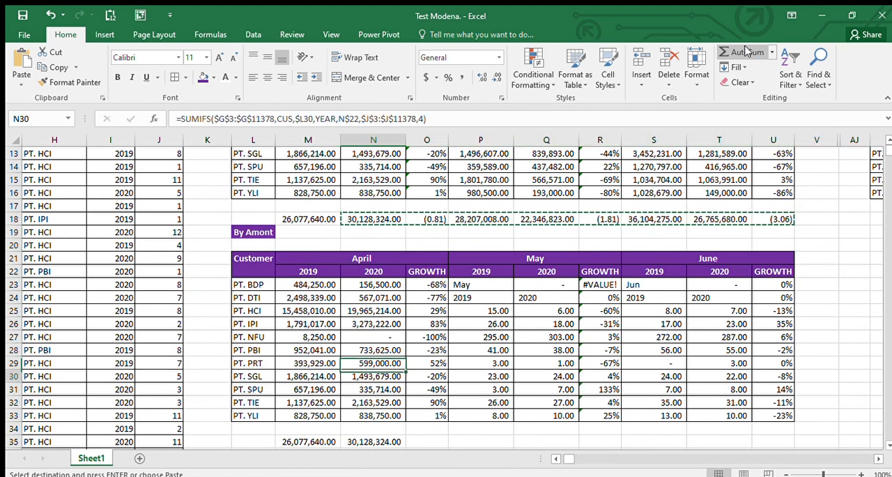
key(ctrl+v)
key(Right)
key(Right)
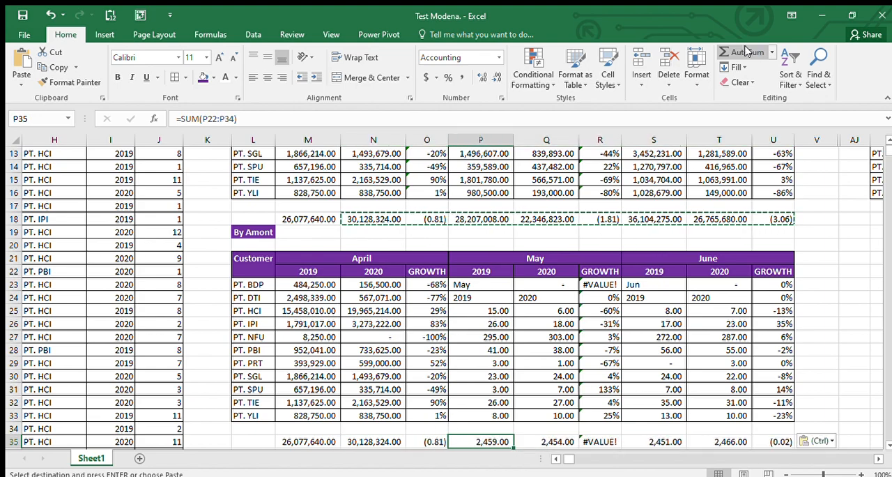
Step: Copy the April SUMIFS formulas in M23:N33 into the May 2019 and 2020 columns, starting at P23
key(Up)
key(Up)
key(Up)
key(Up)
key(Up)
key(Up)
key(Up)
key(Up)
key(Up)
key(Up)
key(Up)
key(Up)
key(Up)
key(Up)
key(Up)
key(Up)
key(Up)
key(Up)
key(Up)
key(Up)
key(Down)
key(Down)
key(Down)
key(Down)
key(Down)
key(Down)
key(Down)
key(Down)
key(Down)
key(Down)
key(Down)
key(Down)
key(Down)
key(Down)
key(Down)
key(Down)
key(Down)
key(Down)
key(Down)
key(Down)
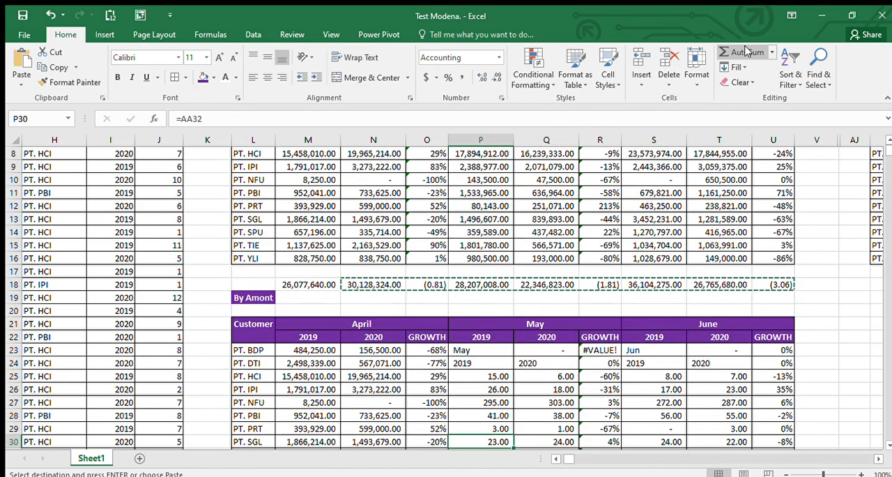
key(Left)
key(Left)
key(Left)
key(Down)
key(shift+Right)
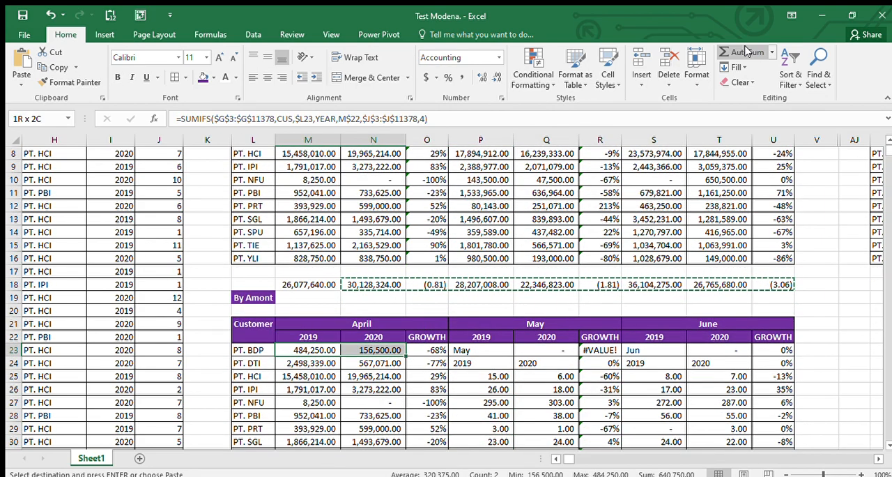
key(shift+Down)
key(shift+Down)
key(shift+Down)
key(shift+Down)
key(shift+Down)
key(shift+Down)
key(shift+Down)
key(shift+Down)
key(shift+Down)
key(shift+Down)
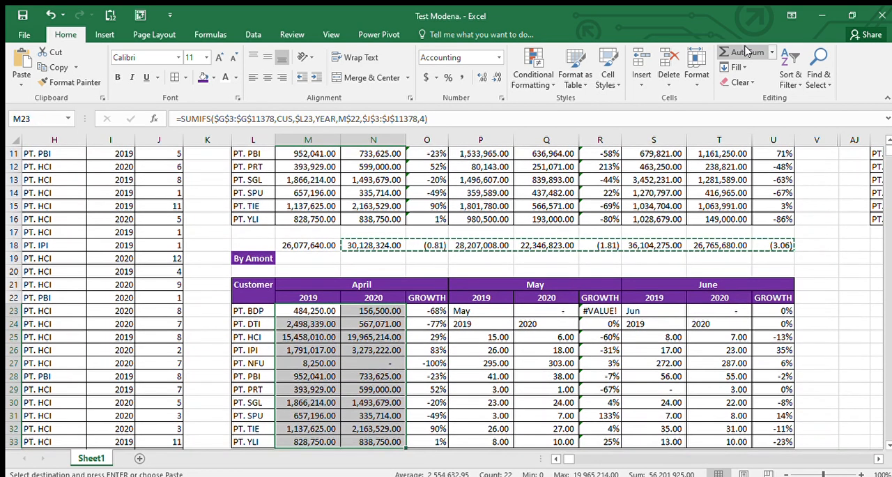
key(ctrl+c)
key(Right)
Step: Paste the same April formulas into the June 2019 and 2020 columns, starting at S23
key(Right)
key(Right)
key(ctrl+v)
key(Right)
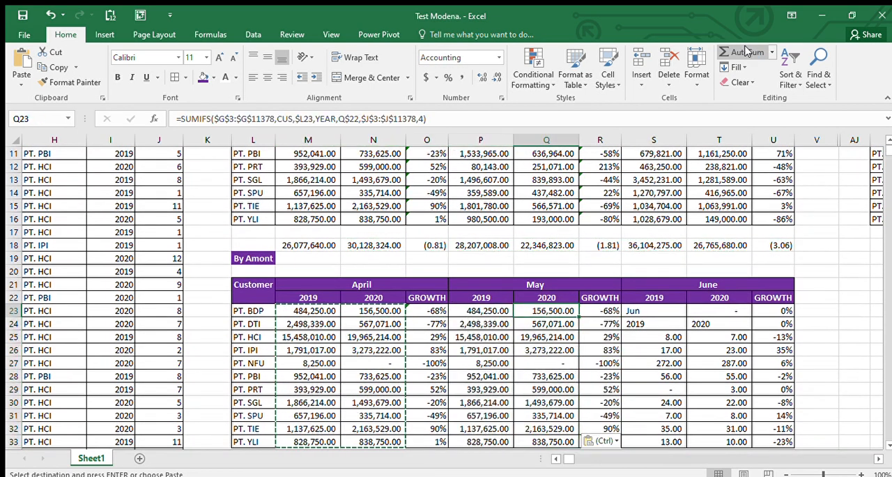
key(Right)
key(Right)
key(ctrl+v)
Step: Change the month criterion in the P23 formula to 5 for May
key(Left)
key(Left)
key(Left)
key(F2)
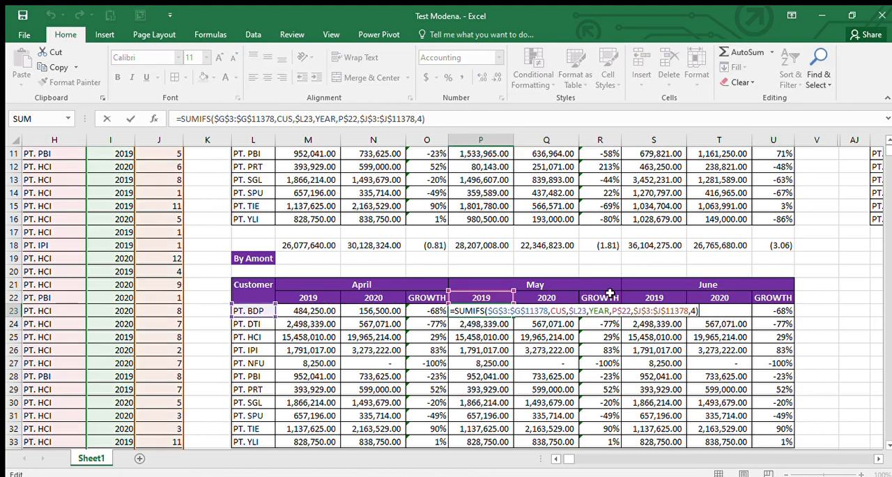
scroll(610, 293, up, 2)
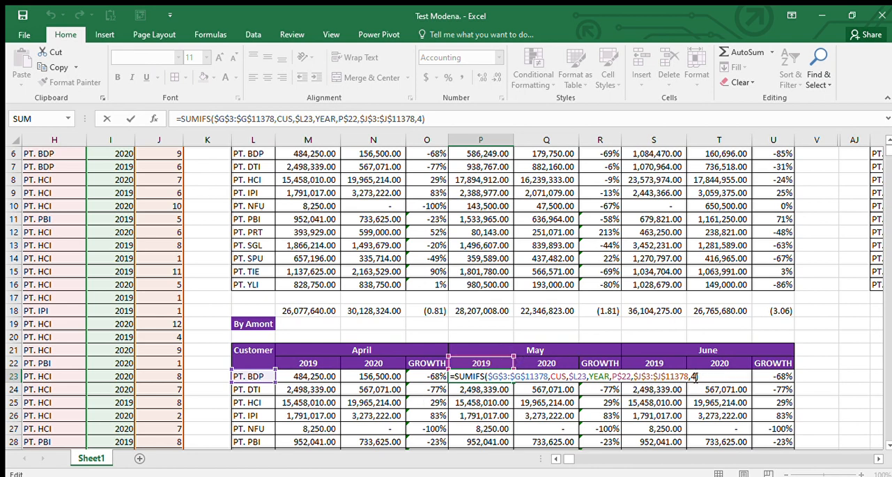
key(Return)
Step: Copy the P23 formula down the May 2019 column through P33
key(Up)
key(ctrl+c)
key(ctrl+shift+Down)
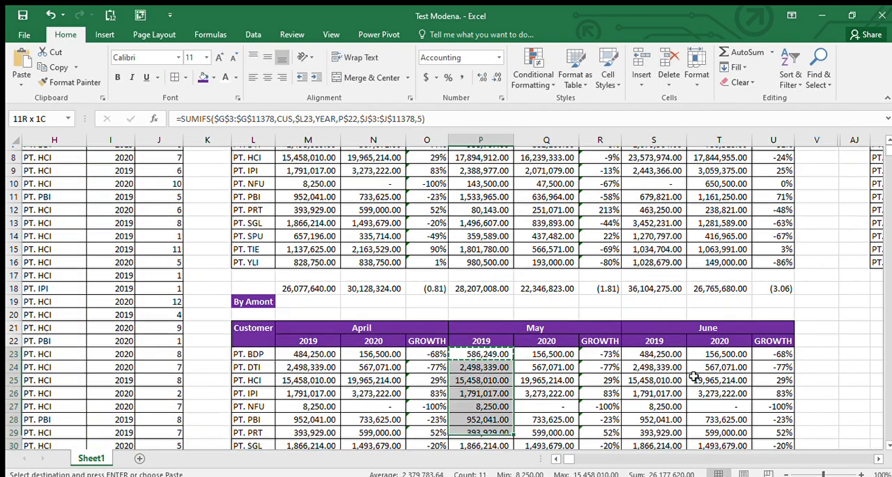
key(Return)
Step: Copy the May 2019 formulas into the May 2020 column, Q23:Q33, and check the formula in Q23
key(ctrl+c)
key(Right)
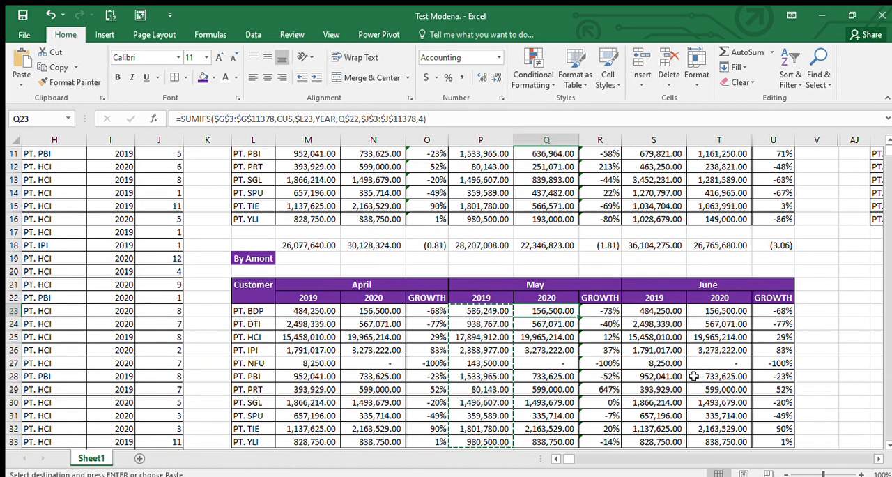
key(ctrl+v)
key(F2)
key(Escape)
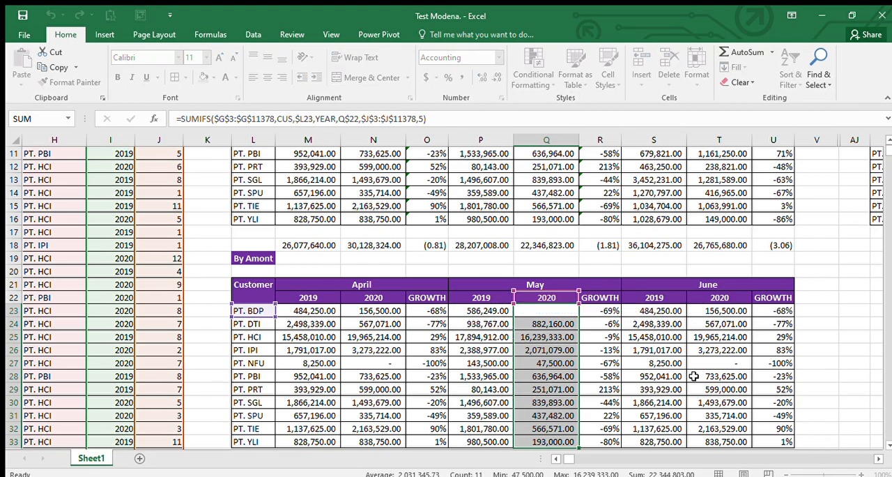
Step: Compare the May 2019 and May 2020 column totals of the rebuilt By Amont table with those of the original table
scroll(694, 376, down, 1)
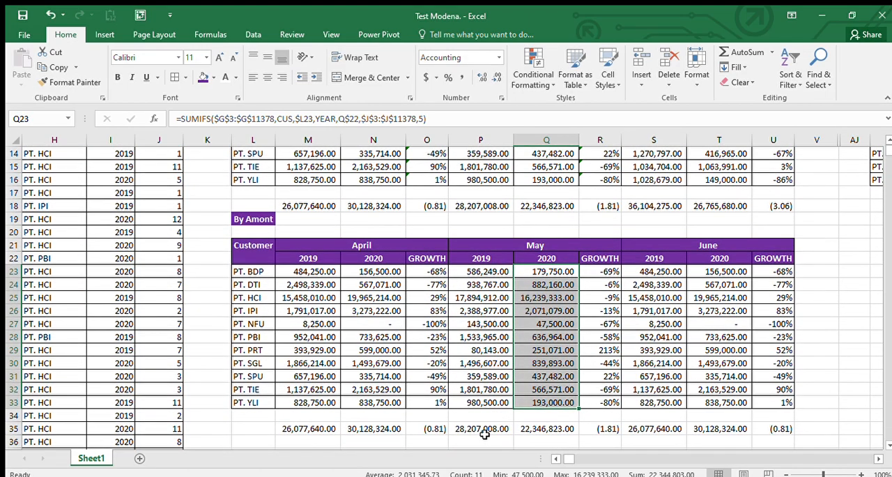
click(485, 432)
click(495, 205)
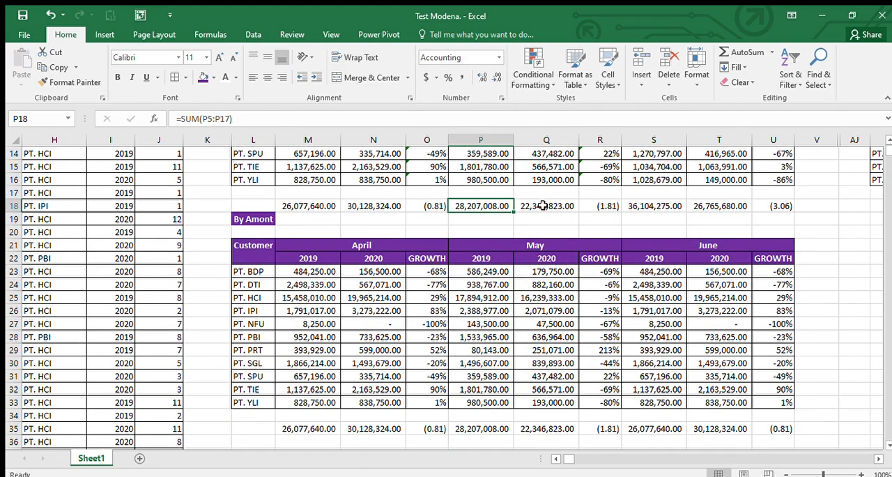
click(552, 207)
click(554, 443)
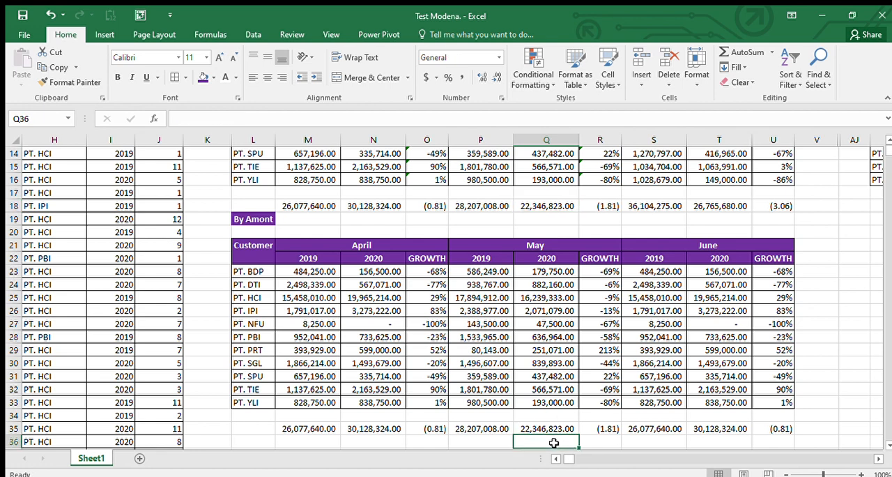
Step: Copy the May 2019 and 2020 formulas, P23:Q33, into the June columns starting at S23
key(Right)
key(Right)
key(Up)
key(Up)
key(Up)
key(Up)
key(Up)
key(Up)
key(Up)
key(Up)
key(Up)
key(Up)
key(Up)
key(Up)
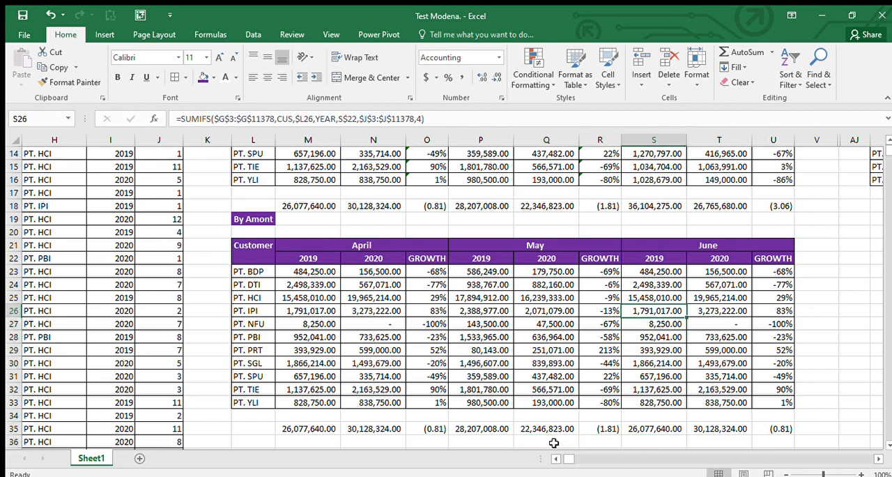
key(Left)
key(Left)
key(Up)
key(Left)
key(shift+Right)
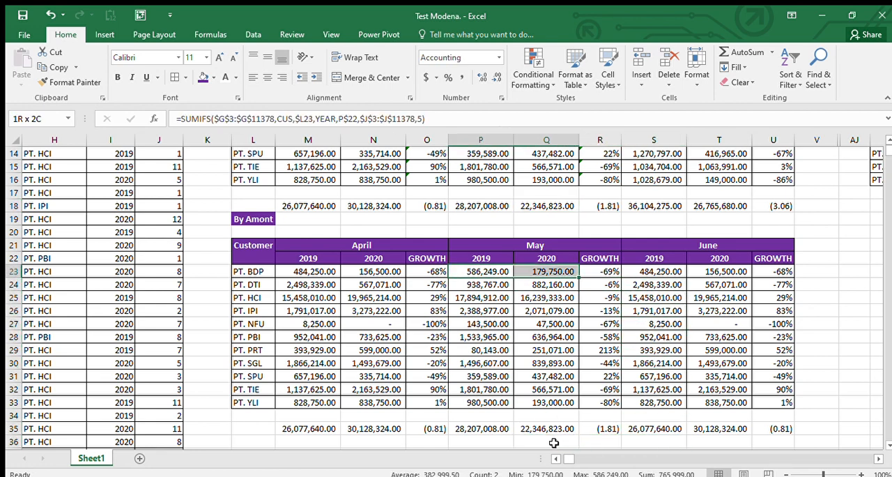
key(shift+Down)
key(shift+Down)
key(shift+Down)
key(shift+Down)
key(shift+Down)
key(shift+Down)
key(shift+Down)
key(shift+Down)
key(shift+Down)
key(shift+Down)
key(ctrl+c)
key(Right)
key(Right)
key(Right)
key(Right)
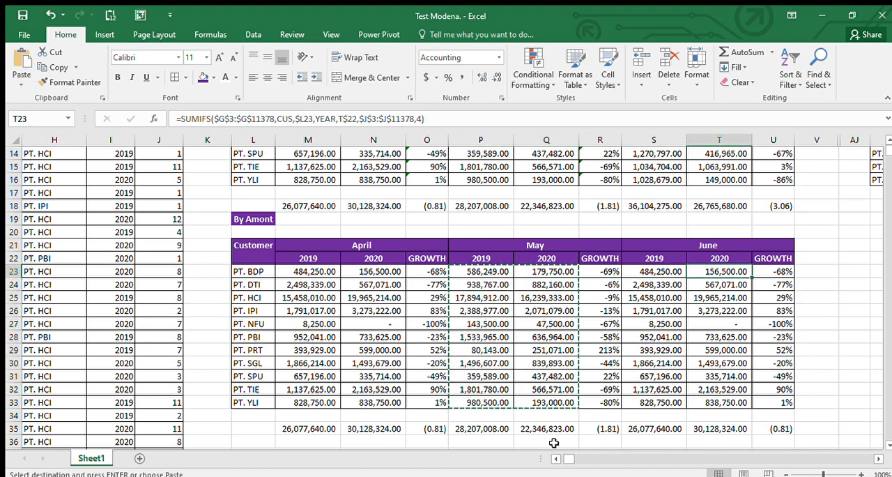
key(Left)
key(ctrl+v)
key(Right)
Step: Change the month criterion in the June 2019 formula in S23 to 6
scroll(555, 443, up, 3)
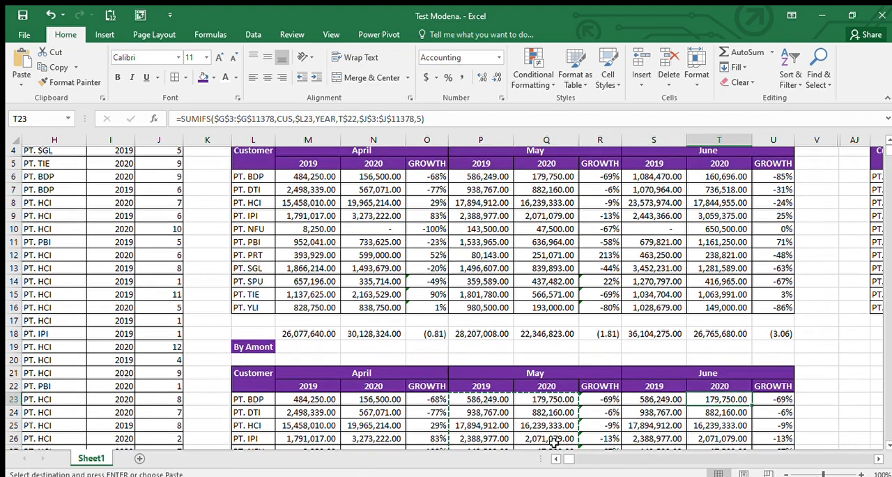
click(663, 393)
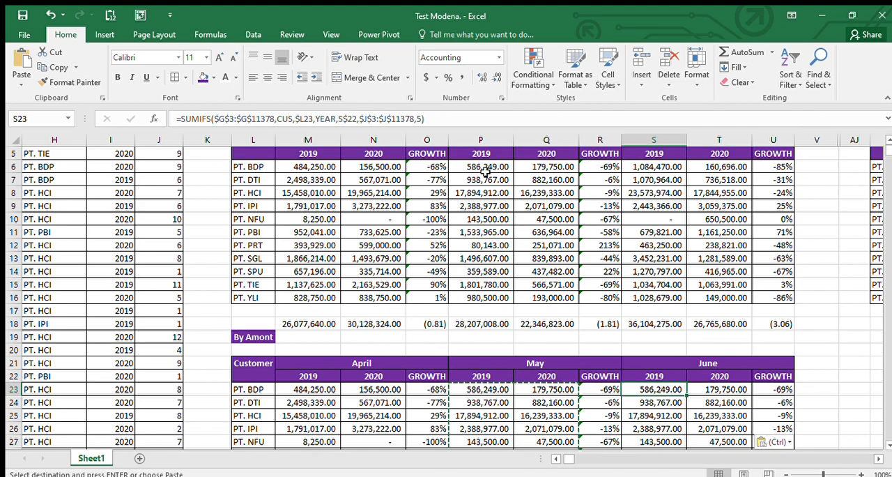
key(F2)
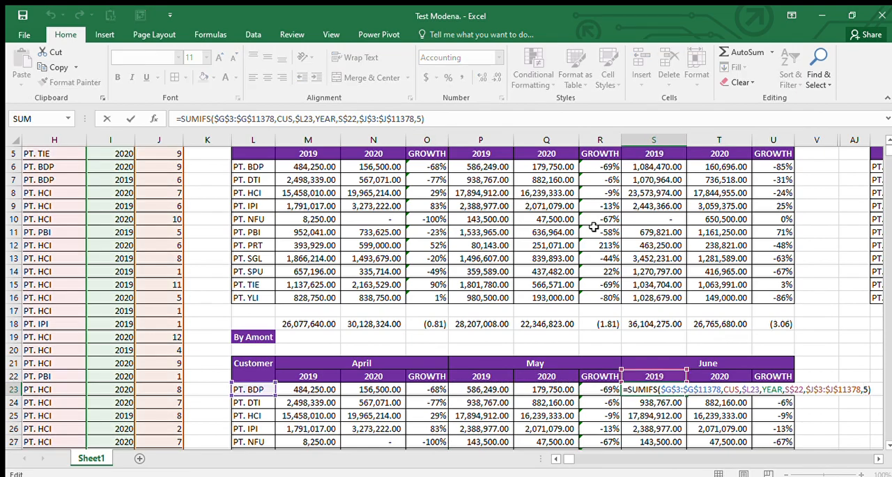
text(6)
key(Return)
Step: Copy the S23 formula through the June 2019 and 2020 columns, S23:T33, and compare the June totals with the original table
key(Up)
key(ctrl+c)
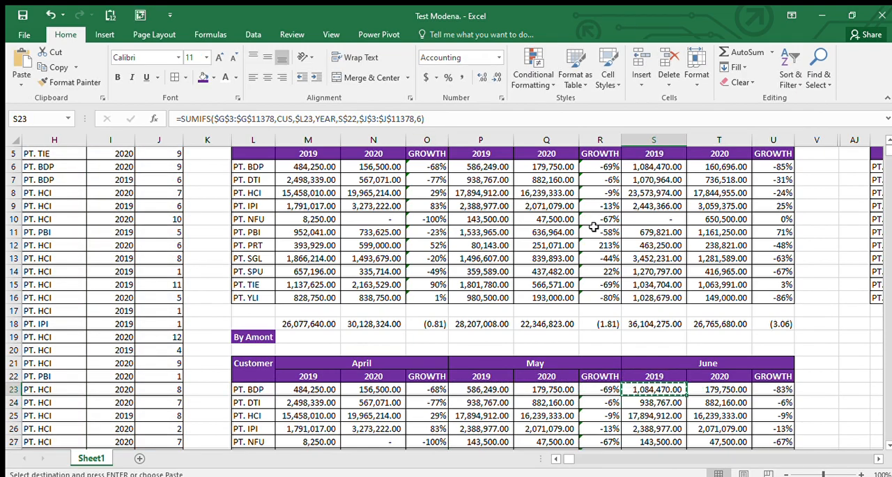
key(ctrl+shift+Down)
key(Return)
key(Down)
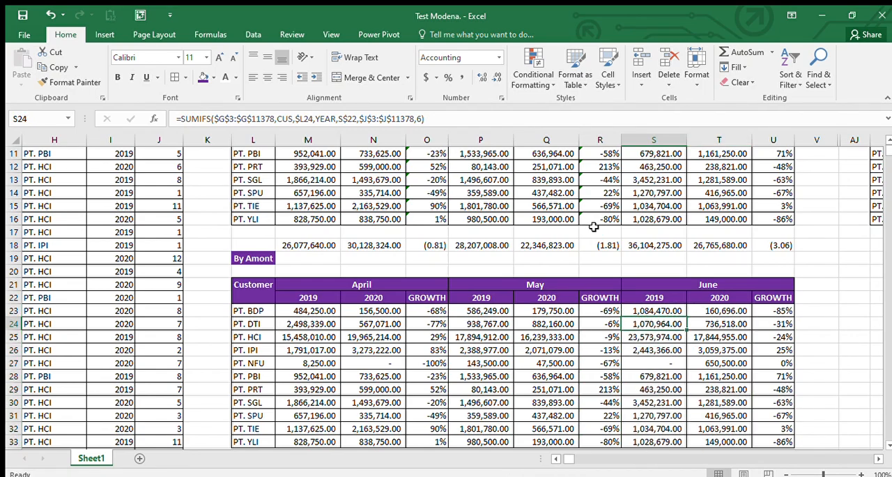
scroll(593, 227, down, 1)
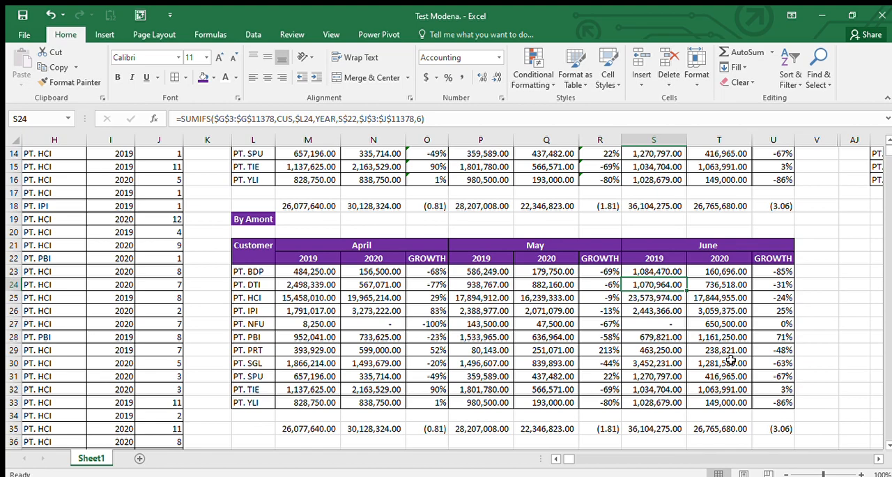
scroll(731, 359, up, 4)
Step: Duplicate the By Quantity table, AK2:AT16, beneath the original, starting at cell AK19
click(696, 176)
key(Right)
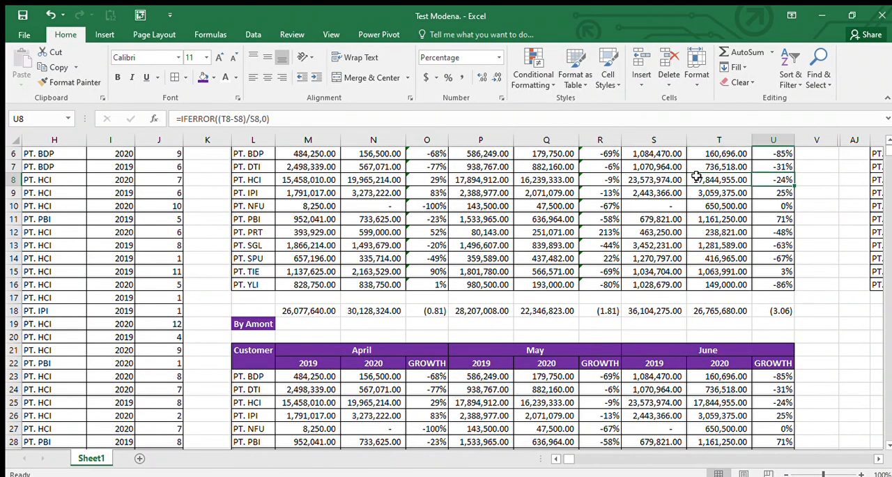
key(Right)
key(Right)
key(Right)
key(Right)
key(Right)
key(Right)
key(Right)
key(Right)
key(Right)
key(Right)
key(Right)
key(Left)
key(Left)
key(Left)
key(Left)
key(Left)
key(Left)
key(Left)
key(Left)
key(Left)
key(Left)
key(Left)
key(Left)
key(Left)
key(Left)
key(Right)
key(Right)
key(Right)
key(Right)
key(Right)
key(Right)
key(Right)
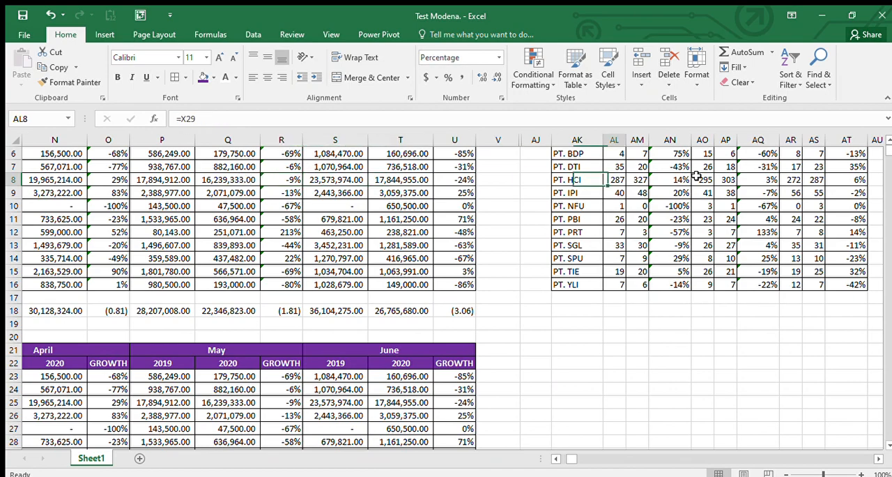
key(Left)
key(Up)
key(Up)
key(Up)
key(Up)
key(Up)
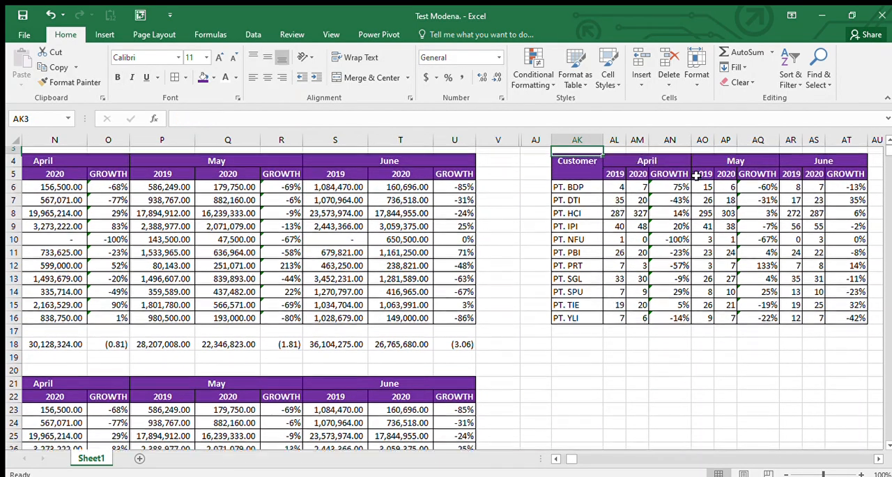
key(Up)
key(shift+Down)
key(shift+Down)
key(shift+Down)
key(shift+Down)
key(shift+Down)
key(shift+Down)
key(shift+Down)
key(shift+Down)
key(shift+Down)
key(shift+Down)
key(shift+Down)
key(shift+Down)
key(shift+Down)
key(shift+Down)
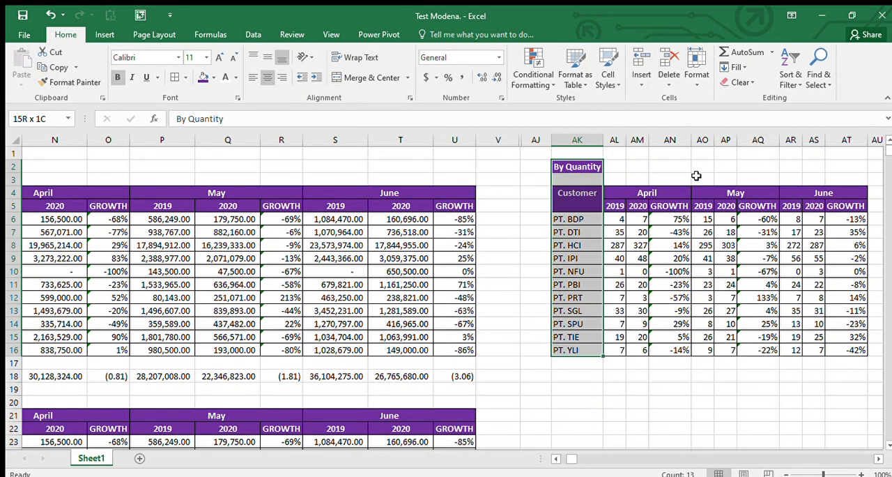
key(shift+Right)
key(shift+Right)
key(shift+Right)
key(shift+Right)
key(shift+Right)
key(shift+Right)
key(shift+Right)
key(shift+Right)
key(shift+Right)
key(shift+Right)
key(shift+Left)
key(ctrl+c)
key(Down)
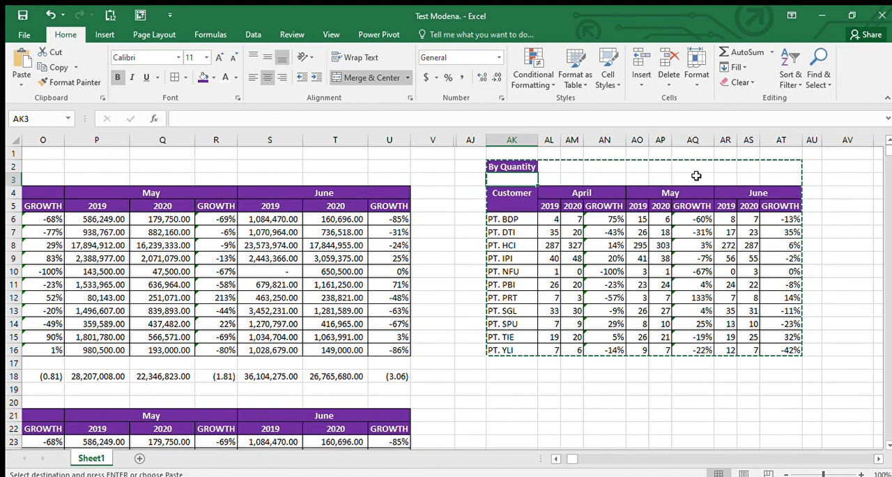
key(Down)
key(Down)
key(Down)
key(Down)
key(Down)
key(Down)
key(Down)
key(Down)
key(Down)
key(Down)
key(Down)
key(Down)
key(Down)
key(Down)
key(Down)
key(Down)
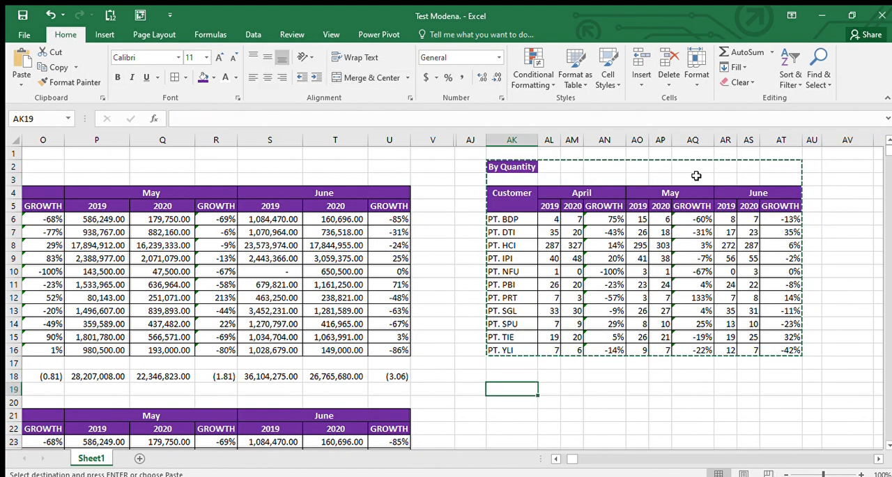
key(ctrl+v)
key(Up)
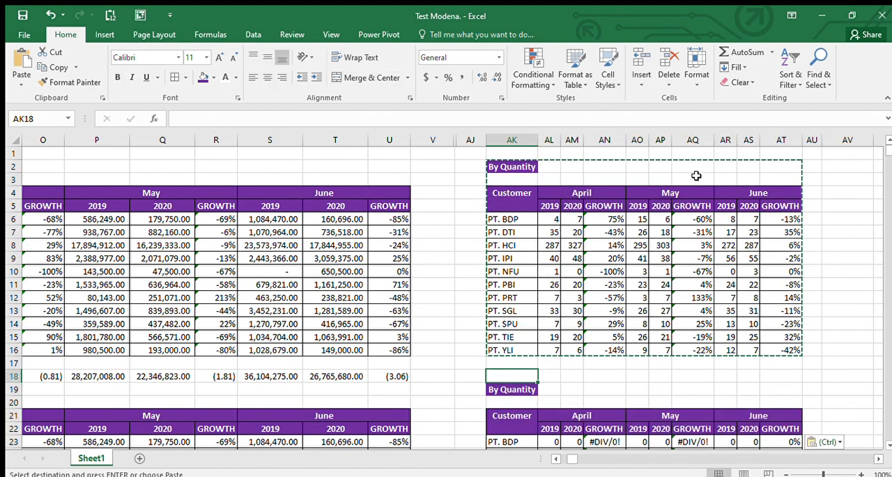
Step: Examine the duplicated By Quantity table and the source data columns from Biaya to Month
key(Down)
key(Down)
key(Down)
key(Down)
key(Down)
key(Down)
key(Down)
key(Down)
key(Down)
key(Down)
key(Down)
key(Down)
key(Down)
key(Down)
key(Down)
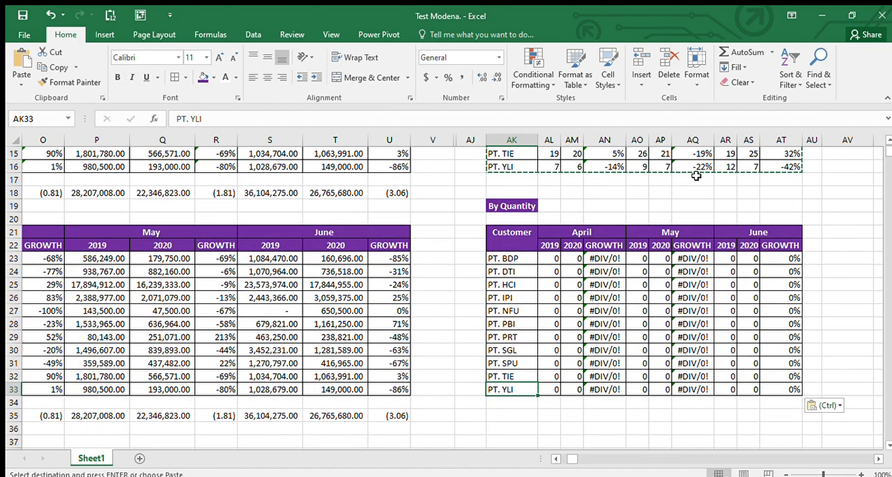
key(Left)
key(Left)
key(Left)
key(Left)
key(Left)
key(Left)
key(Left)
key(Left)
key(Left)
key(Left)
key(Left)
key(Left)
key(Left)
key(Left)
key(Left)
key(Left)
key(Left)
key(Left)
key(Left)
key(Left)
key(Right)
key(Right)
key(Right)
key(Right)
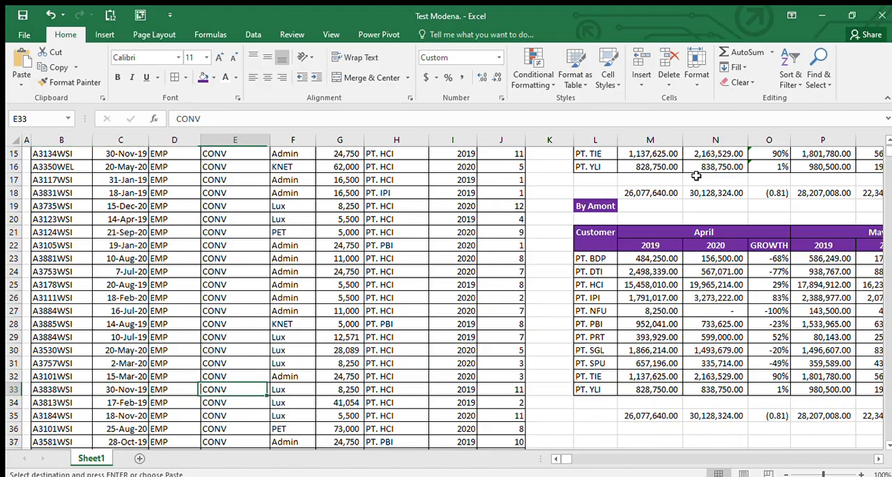
key(Right)
key(Right)
key(Up)
key(Up)
key(Up)
key(Up)
key(Up)
key(Up)
key(Up)
key(Up)
key(Up)
key(Up)
key(Up)
key(Up)
key(Up)
key(Up)
key(Up)
key(Up)
key(Up)
key(Up)
key(Up)
key(Up)
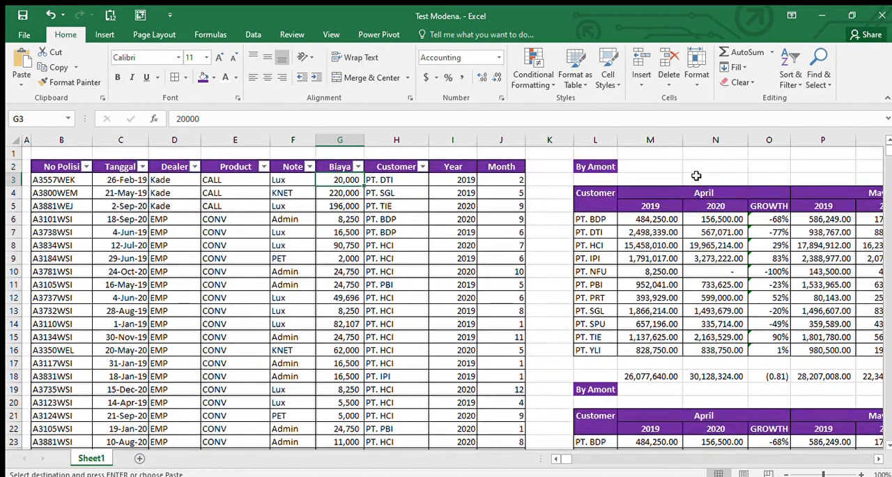
key(Right)
key(Right)
key(Right)
key(Right)
key(Right)
key(Right)
key(Right)
key(Right)
key(Right)
key(Right)
key(Right)
key(Right)
key(Right)
key(Right)
key(Right)
key(Right)
key(Right)
key(Right)
key(Right)
key(Right)
key(Right)
key(Right)
key(Down)
key(Down)
key(Down)
key(Down)
key(Down)
key(Down)
key(Down)
key(Down)
key(Down)
key(Down)
key(Down)
key(Down)
key(Down)
key(Down)
key(Down)
key(Down)
key(Down)
key(Down)
key(Down)
key(Down)
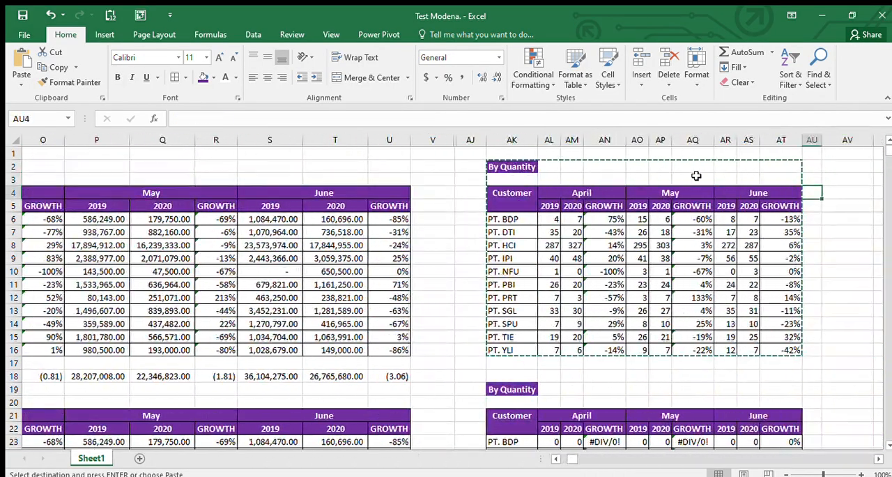
key(Left)
key(Left)
key(Left)
key(Left)
key(Left)
key(Left)
key(Left)
key(Left)
key(Left)
key(Left)
key(Up)
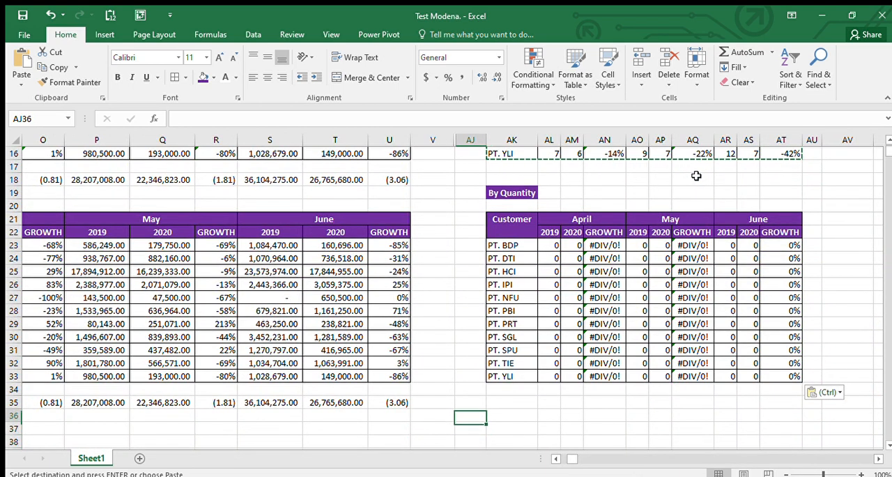
key(Up)
key(Up)
key(Up)
key(Right)
key(Right)
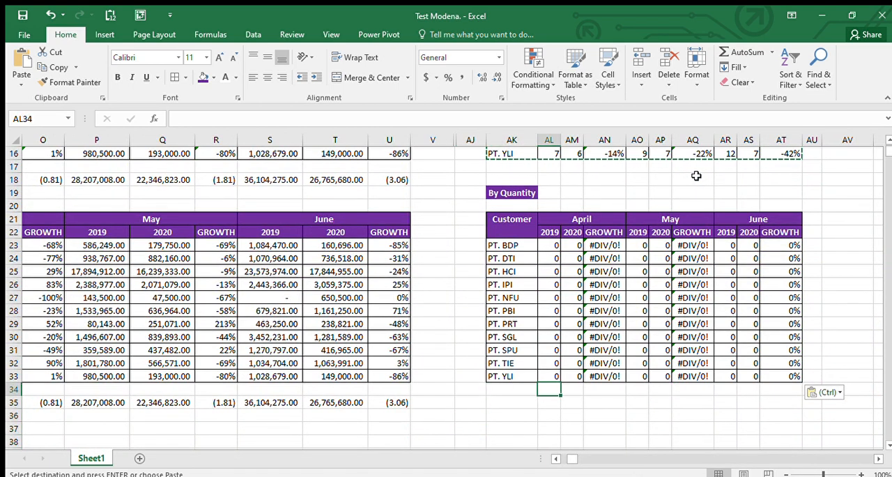
key(Down)
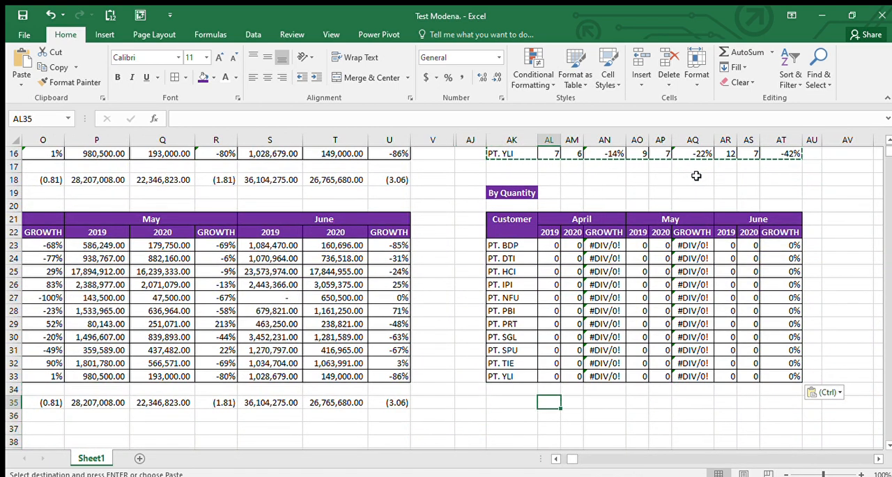
text(=cou)
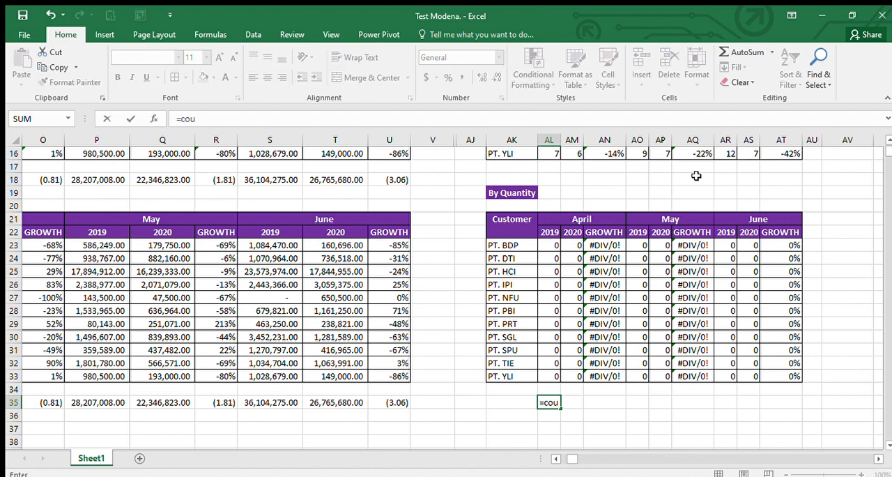
text(ntifs)
key(Tab)
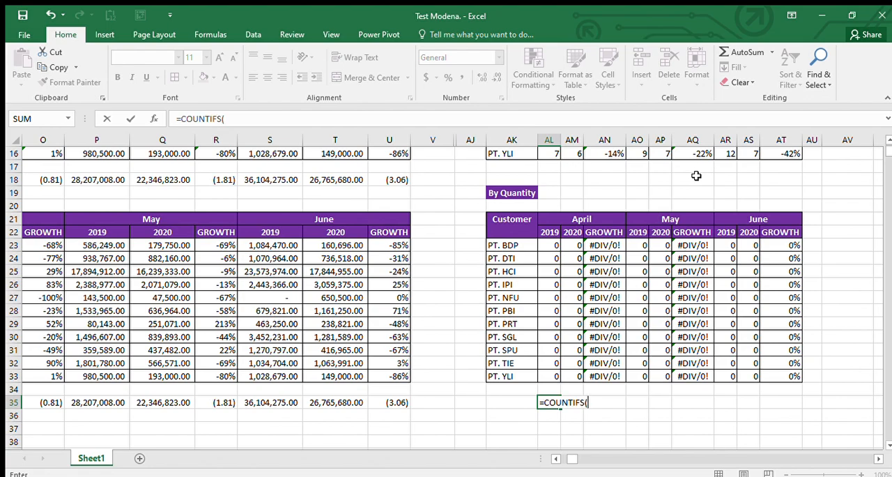
key(Up)
key(Up)
key(Up)
key(Up)
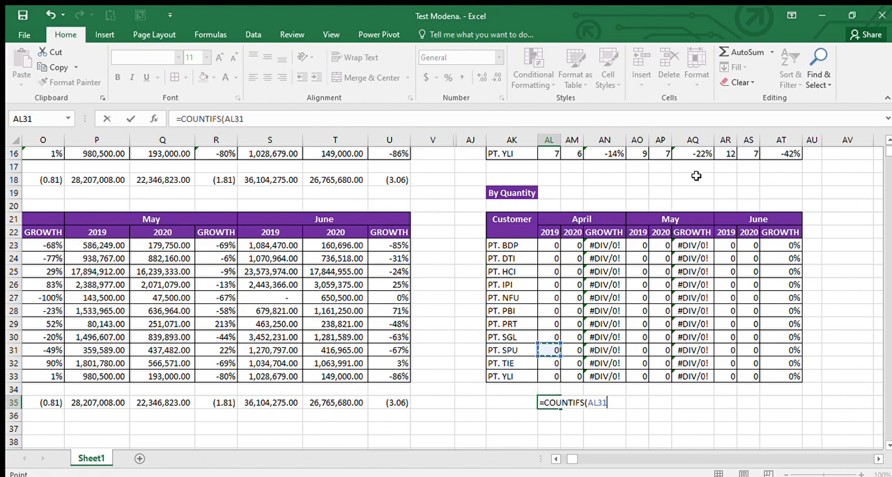
key(Left)
key(Left)
key(Left)
key(Left)
key(Left)
key(Left)
key(Left)
key(Left)
key(Left)
key(Left)
key(Left)
key(Left)
key(Left)
key(Left)
key(Left)
key(Left)
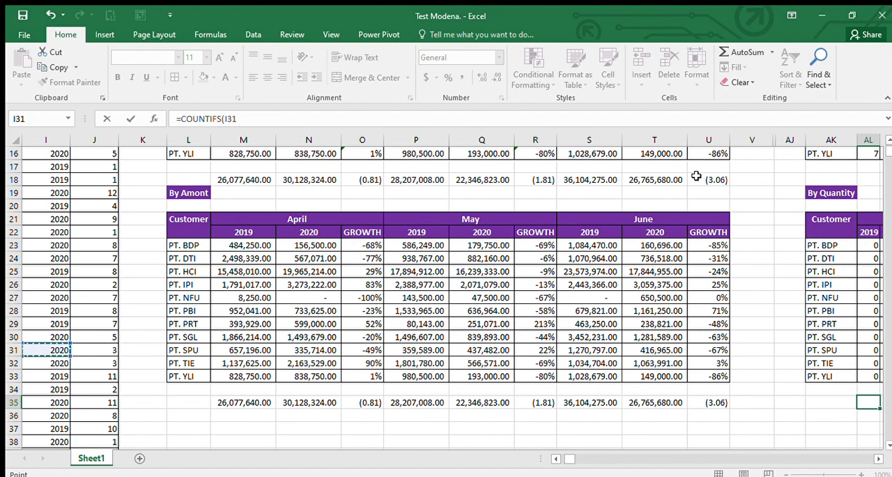
key(Left)
key(ctrl+Up)
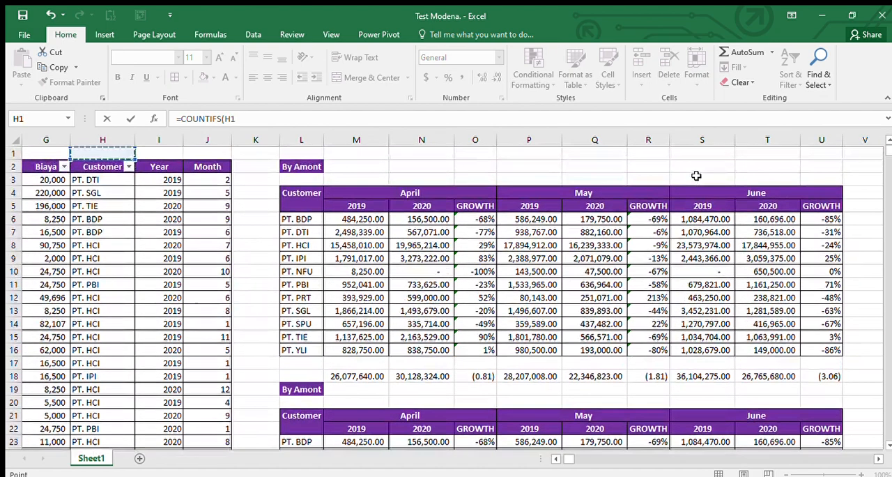
key(ctrl+shift+Down)
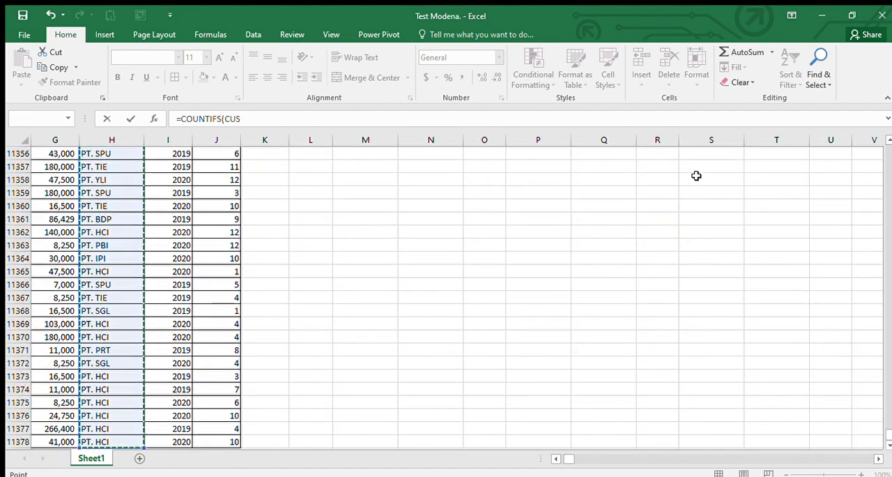
key(F4)
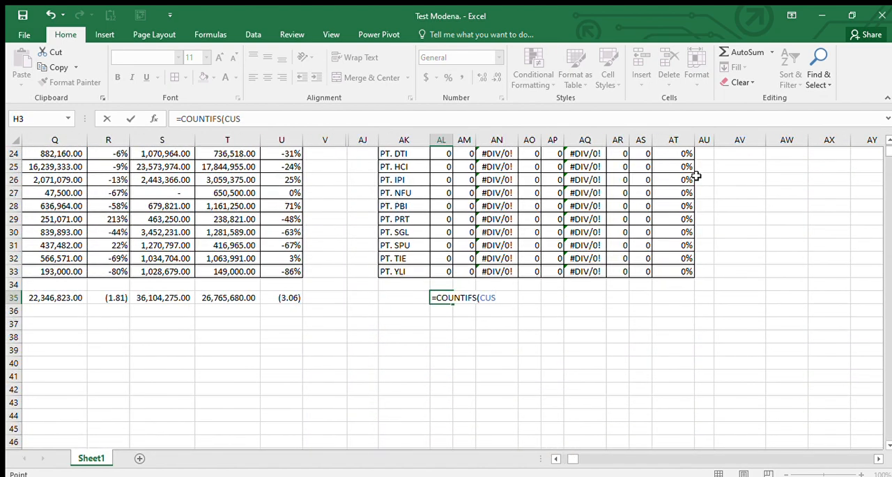
text(,)
key(Escape)
Step: Enter =COUNTIFS(CUS,AK23) in AL23 to count the customer's rows, taking H3:H11378 as the customer range
key(Up)
key(Up)
key(Up)
key(Up)
key(Up)
key(Up)
key(Up)
key(Up)
key(Up)
key(Up)
key(Up)
key(Up)
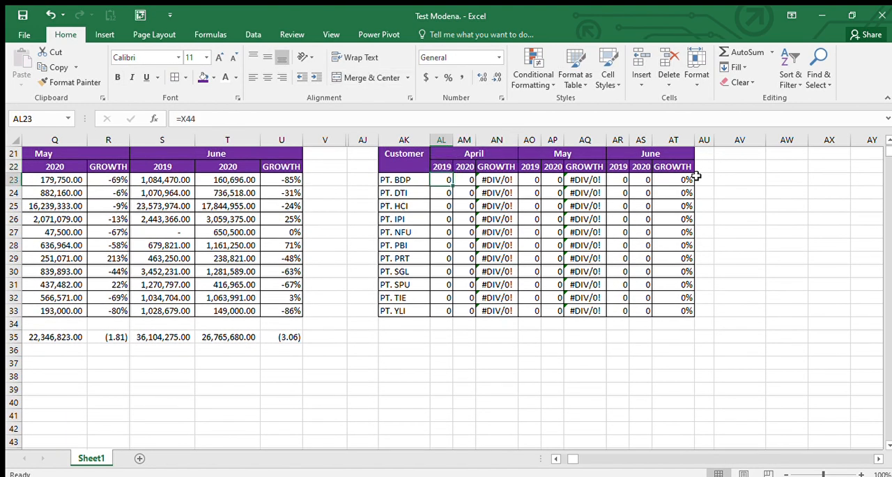
text(=cou)
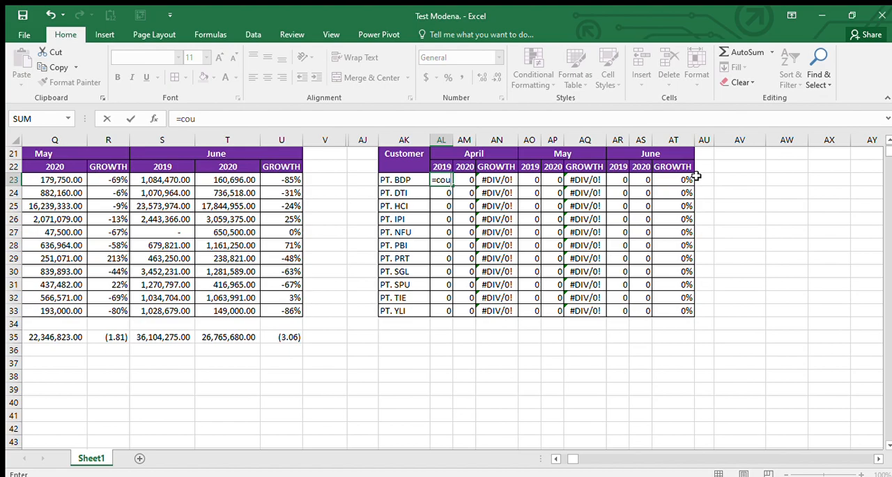
key(Tab)
key(Left)
key(Left)
key(Left)
key(Left)
key(Left)
key(Left)
key(Left)
key(Left)
key(Left)
key(Left)
key(Left)
key(Left)
key(Left)
key(Left)
key(Left)
key(Left)
key(Left)
key(Left)
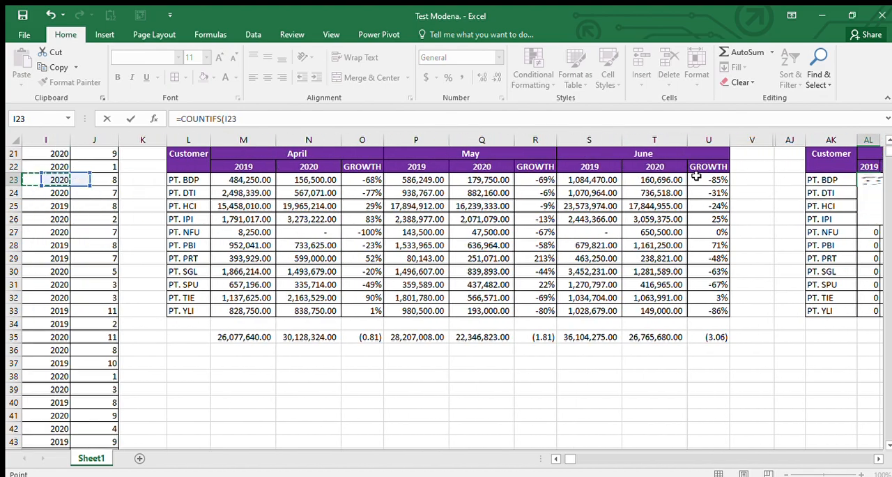
key(Right)
key(ctrl+Up)
key(Down)
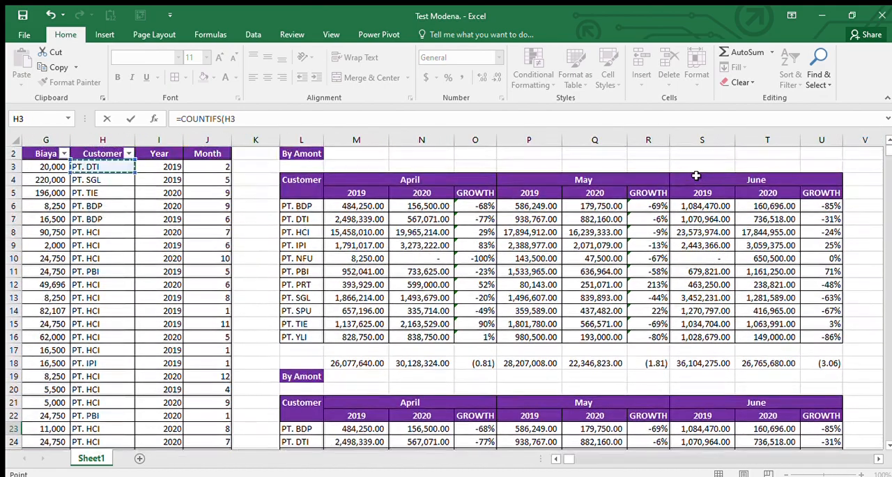
key(ctrl+shift+Down)
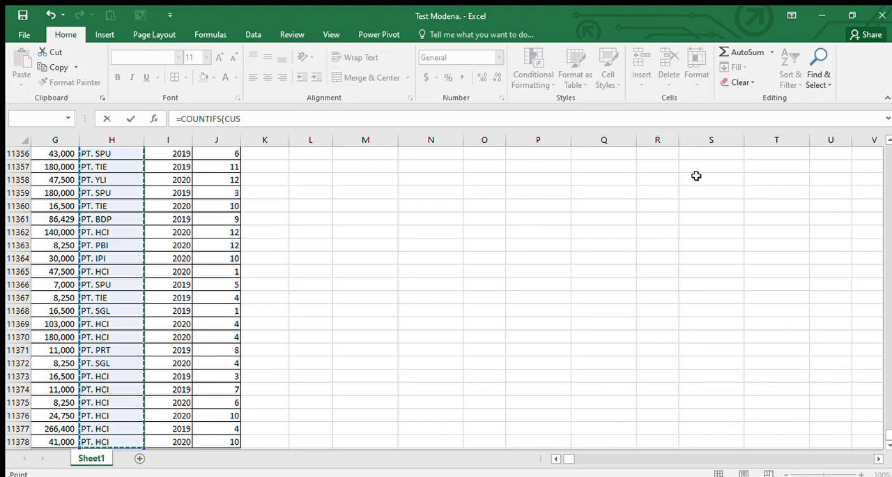
key(ctrl+BackSpace)
text(,)
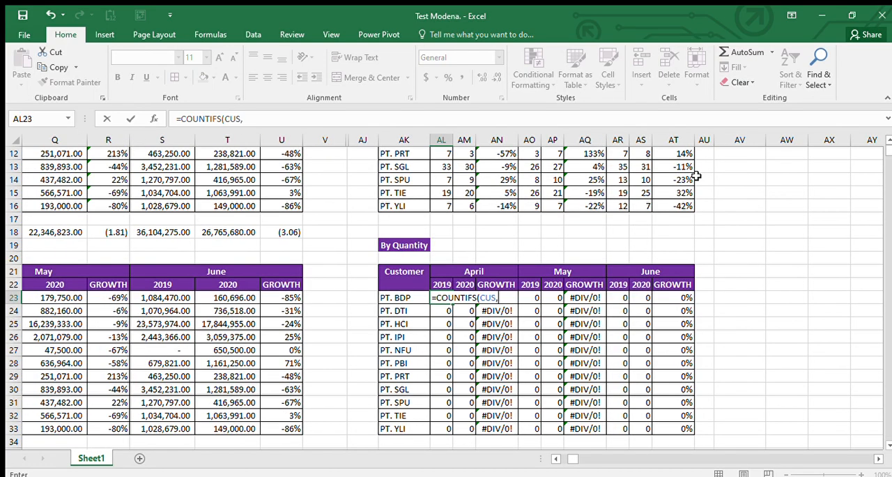
key(Left)
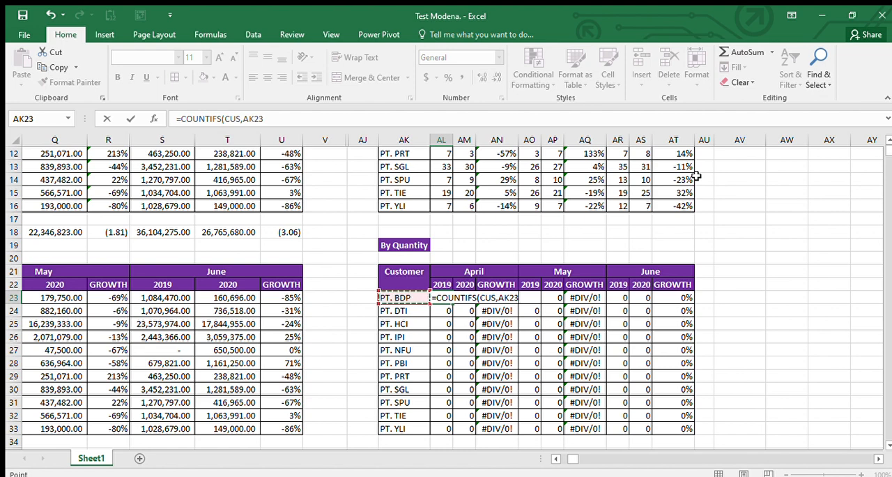
key(ctrl+Return)
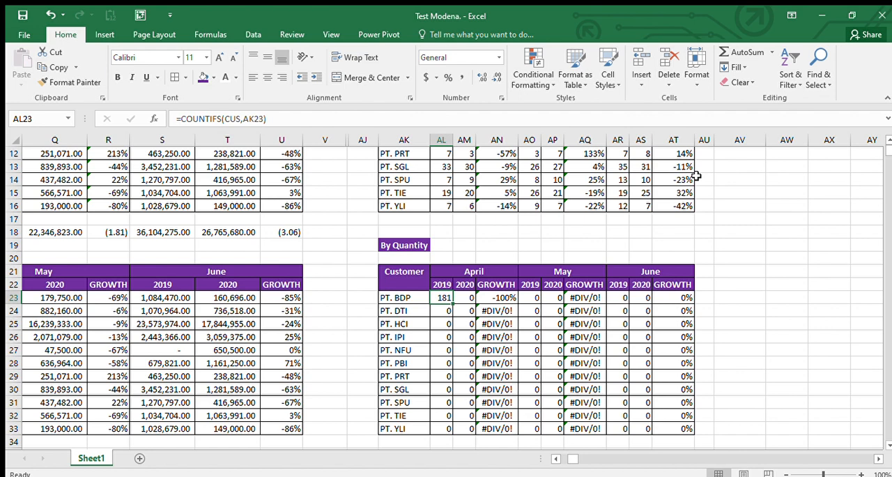
Step: Add the YEAR range and the 2019 header AL22 as the second criterion pair in the AL23 COUNTIFS formula
key(Up)
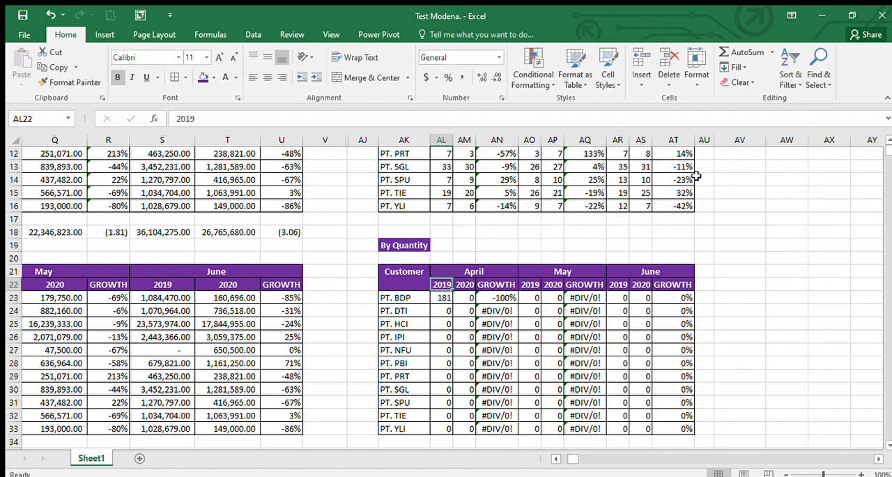
key(Down)
key(F2)
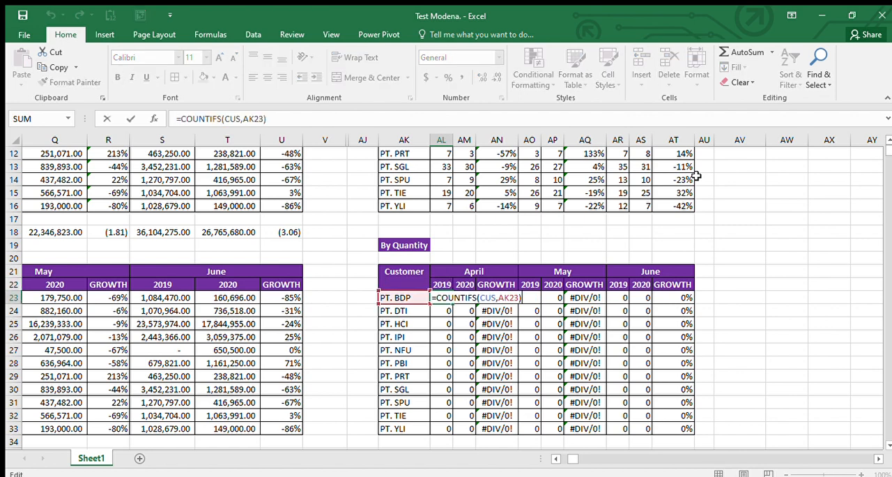
text(,)
click(280, 310)
key(Left)
key(Left)
key(Left)
key(Left)
key(Left)
key(Left)
key(Left)
key(Left)
key(Left)
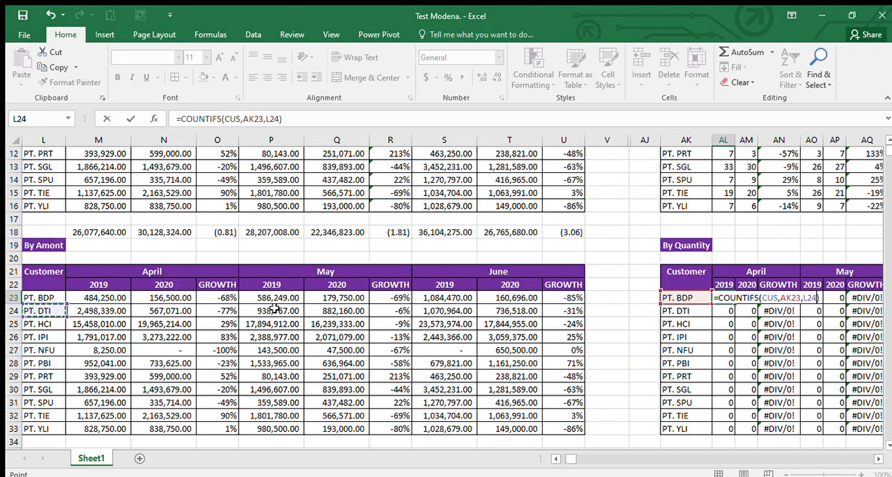
key(Left)
key(Left)
key(Left)
key(Up)
key(Up)
key(Up)
key(Up)
key(Up)
key(Up)
key(Up)
key(Up)
key(Up)
key(Up)
key(Up)
key(Up)
key(Up)
key(Up)
key(Up)
key(Up)
key(Up)
key(Up)
key(Up)
key(Up)
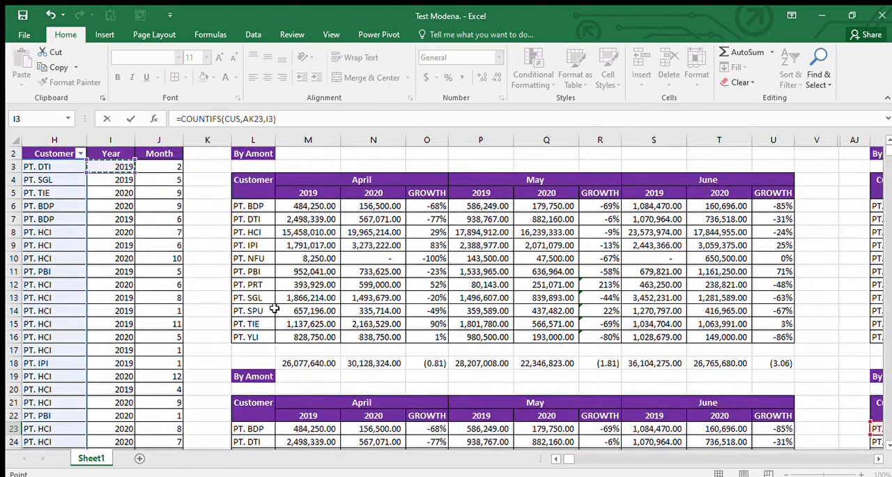
key(ctrl+shift+Down)
key(ctrl+BackSpace)
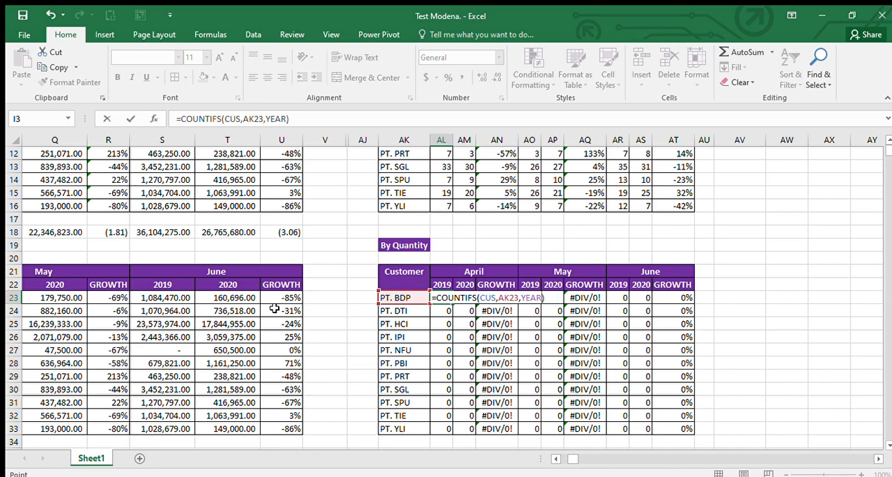
text(,)
click(440, 283)
key(Return)
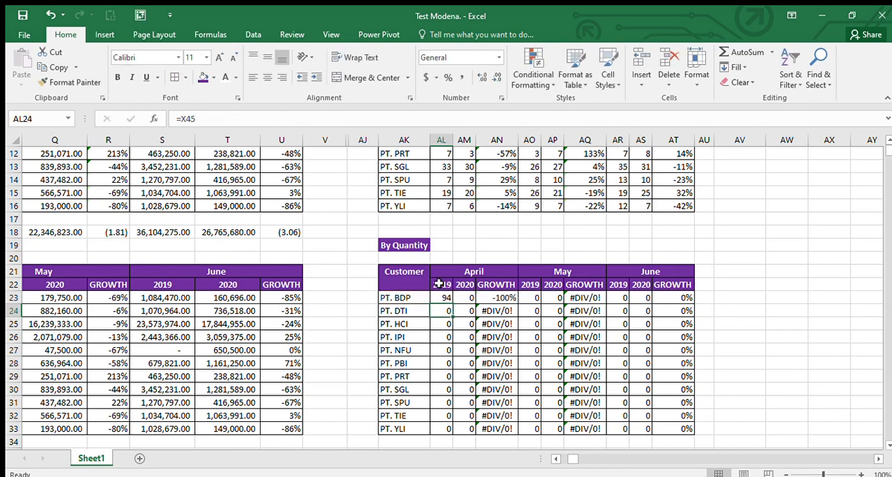
Step: Check AL23 against the original By Quantity table and append the absolute month range $J$3:$J$11378 to its formula
key(Up)
scroll(440, 279, up, 3)
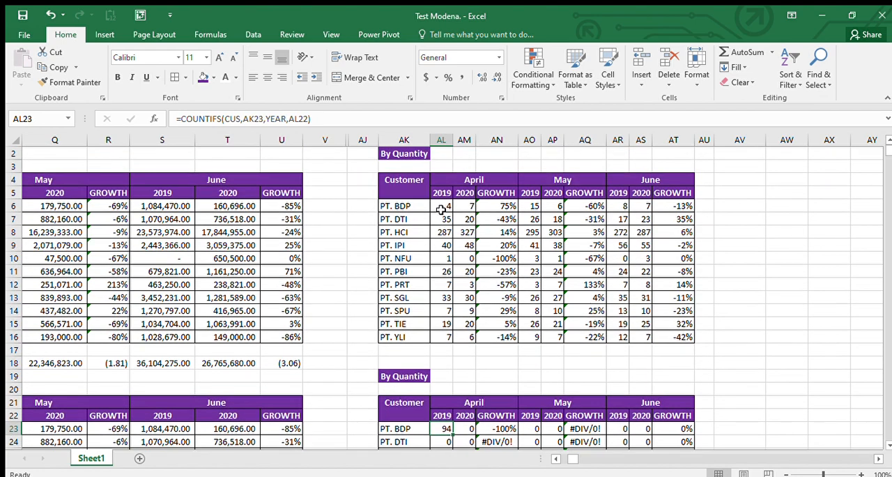
scroll(446, 268, down, 1)
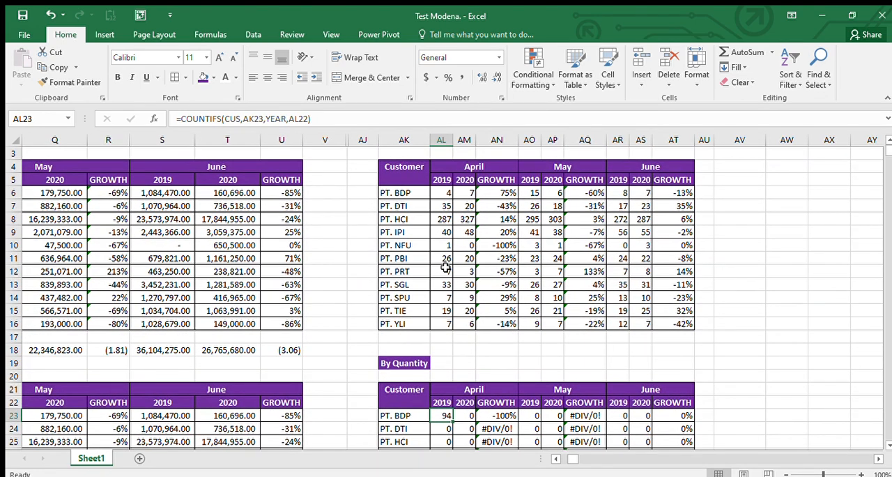
double_click(439, 419)
text(,)
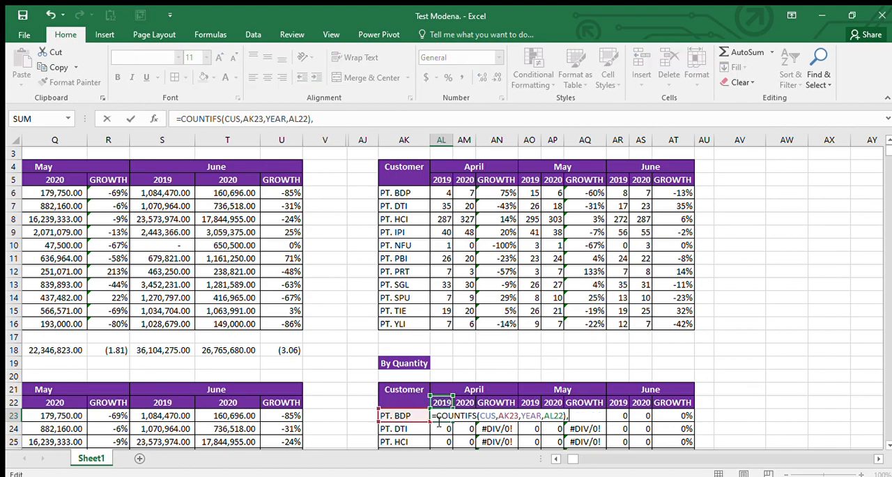
click(305, 369)
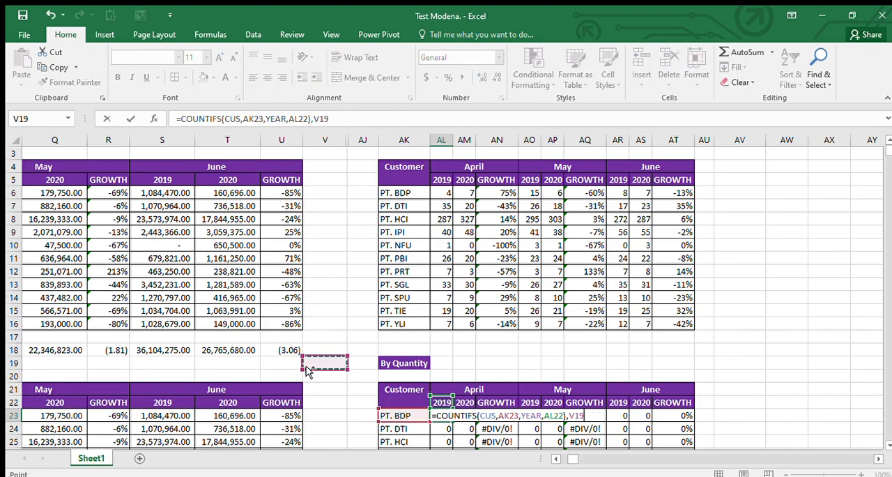
key(Left)
key(Left)
key(Left)
key(Left)
key(Left)
key(Left)
key(Left)
key(Left)
key(Left)
key(Left)
key(Left)
key(Left)
key(ctrl+Up)
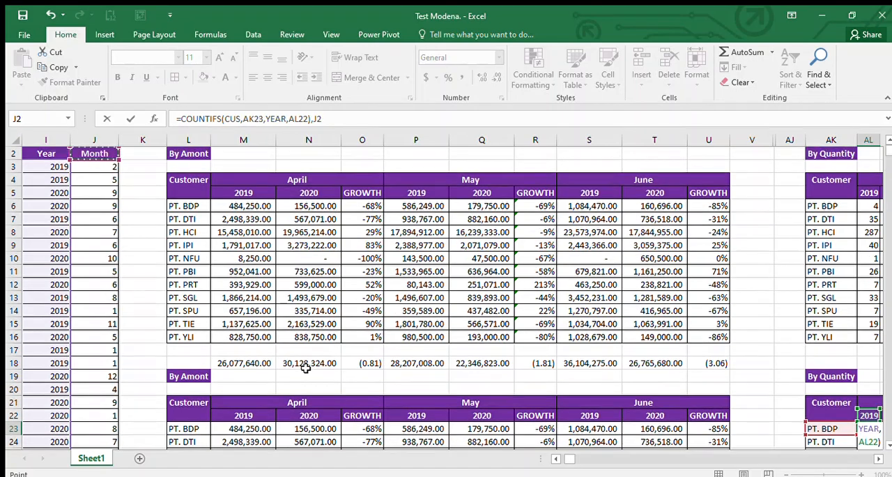
key(Down)
key(ctrl+shift+Down)
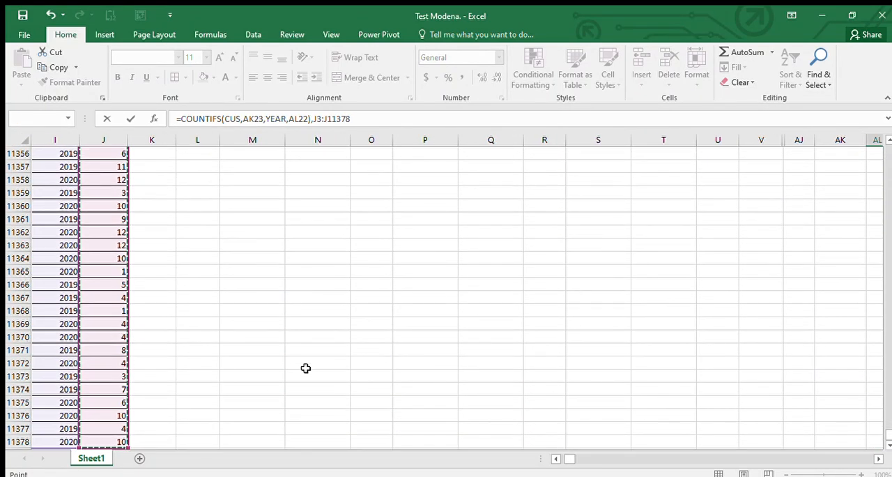
key(F4)
text(,)
Step: Set the month criterion in AL23 to 4 and remove the misplaced closing parenthesis after AL22
key(Up)
key(Up)
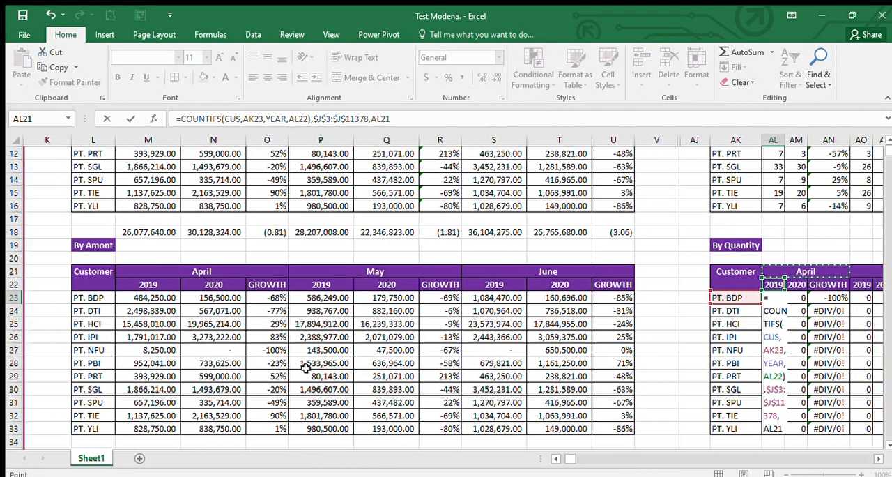
key(Left)
key(Right)
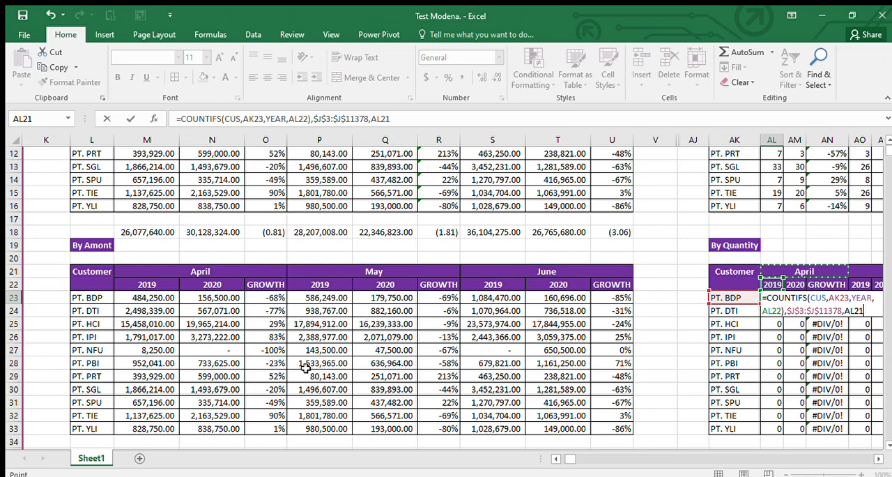
key(BackSpace)
key(BackSpace)
key(BackSpace)
key(BackSpace)
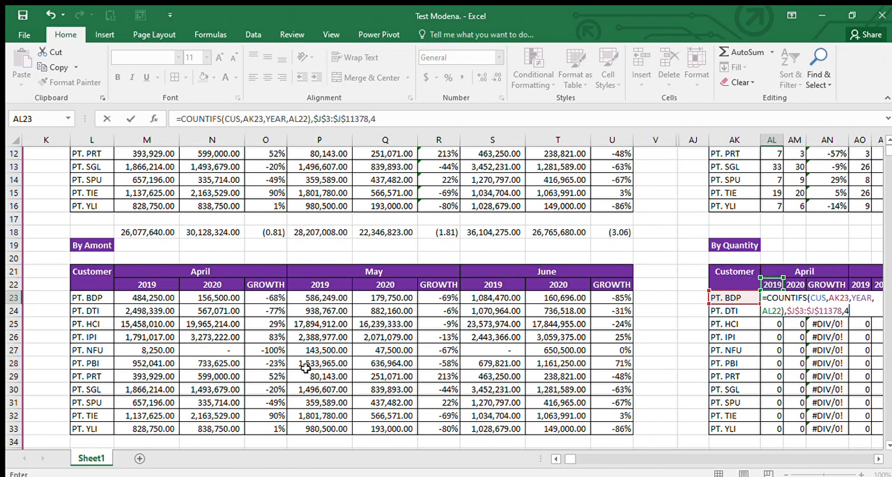
key(Return)
key(Return)
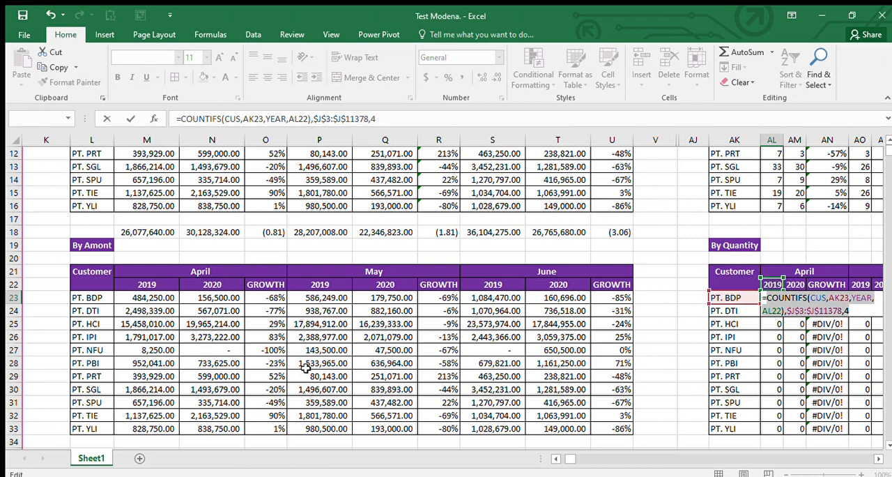
click(311, 121)
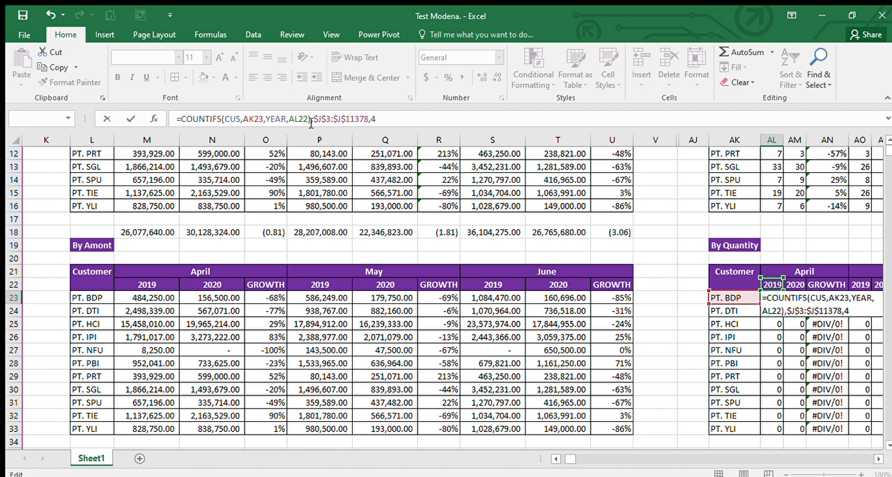
key(BackSpace)
key(Return)
key(Up)
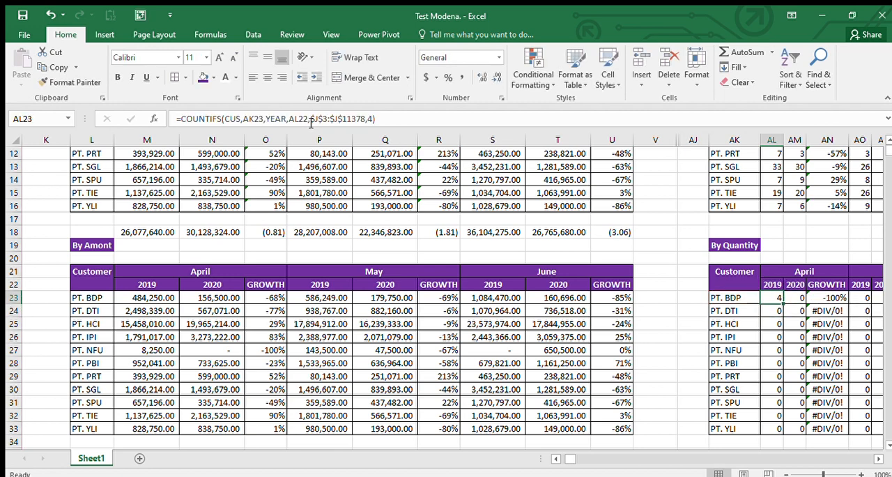
Step: Lock the customer column and year row in the AL23 formula as $AK23 and AL$22
key(ctrl+c)
click(312, 121)
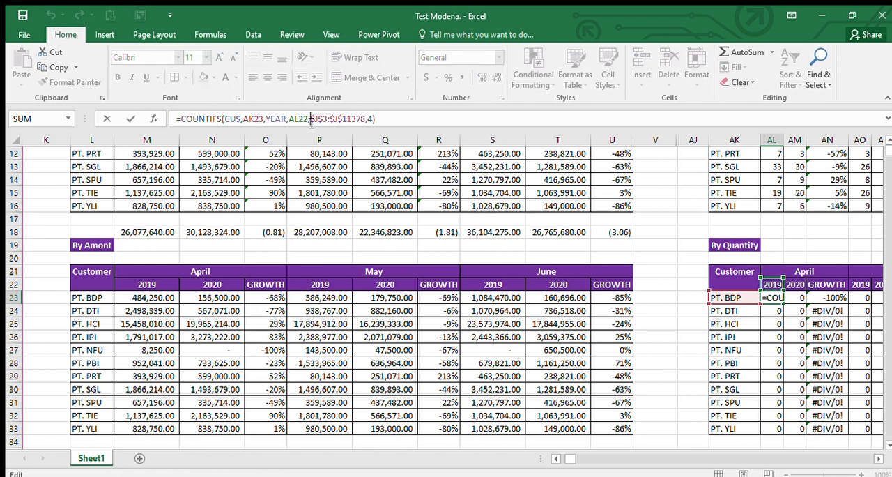
key(Left)
key(Left)
key(Left)
key(Left)
key(Left)
key(Left)
key(Left)
key(Left)
key(Left)
key(Left)
key(Left)
key(Left)
key(Left)
key(Left)
key(Left)
key(Left)
key(Left)
text($)
key(Right)
key(Right)
key(Right)
key(Right)
text($)
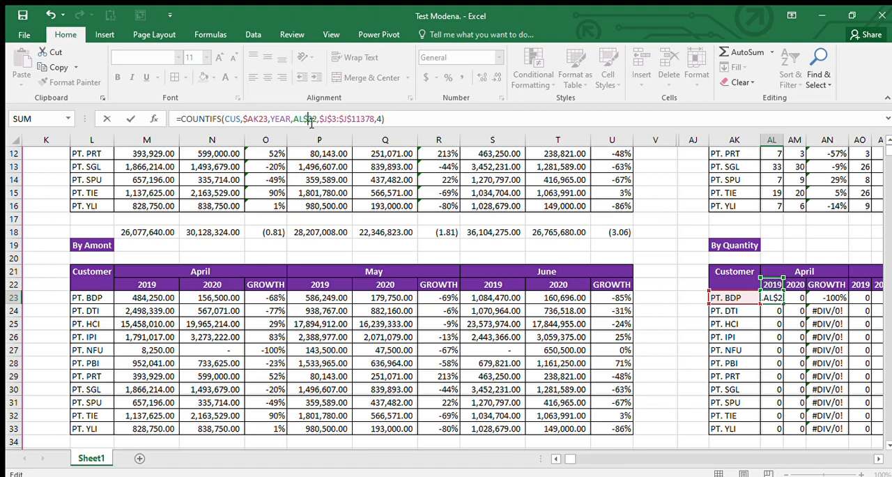
key(ctrl+Return)
Step: Copy the AL23 formula through the April 2019 and 2020 columns, AL23:AM33
key(ctrl+c)
key(ctrl+shift+Down)
key(shift+Right)
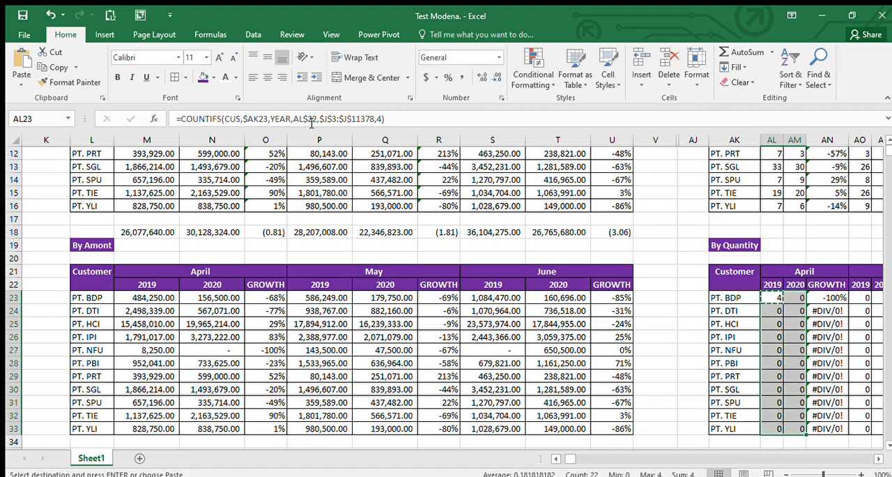
key(ctrl+v)
Step: Copy the June 2019 total in S18 to AL18:AT18 beneath the original By Quantity table
key(Left)
key(Left)
key(Left)
key(Left)
key(Left)
key(Left)
key(Left)
key(Up)
key(Up)
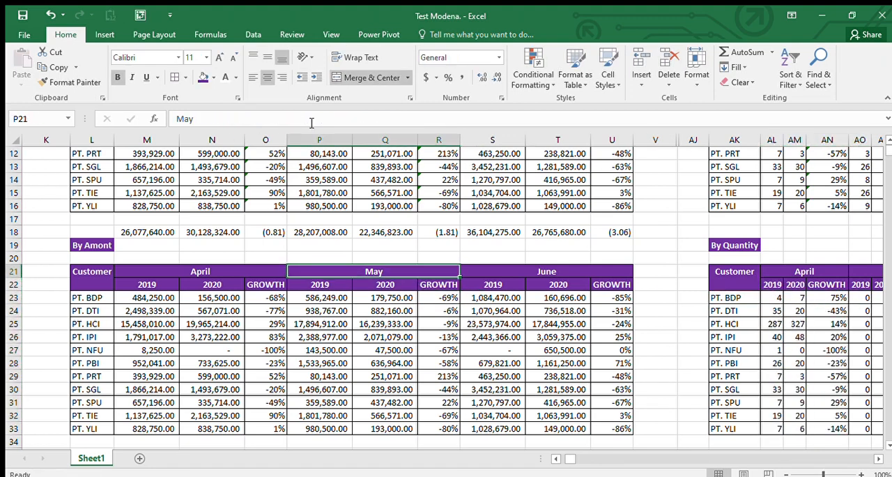
key(Up)
key(Up)
key(Up)
key(Right)
key(ctrl+c)
key(Right)
key(Right)
key(Right)
key(Right)
key(Right)
key(Right)
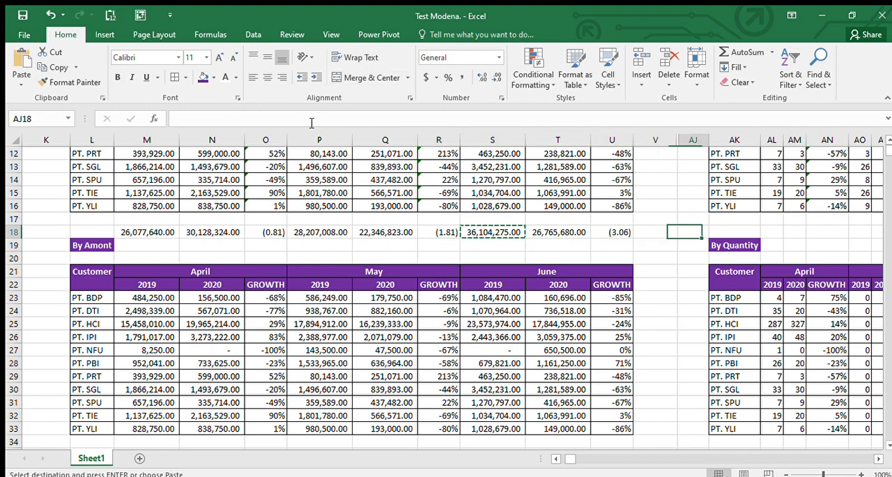
key(shift+Right)
key(shift+Right)
key(shift+Right)
key(shift+Right)
key(shift+Right)
key(shift+Right)
key(shift+Right)
key(shift+Right)
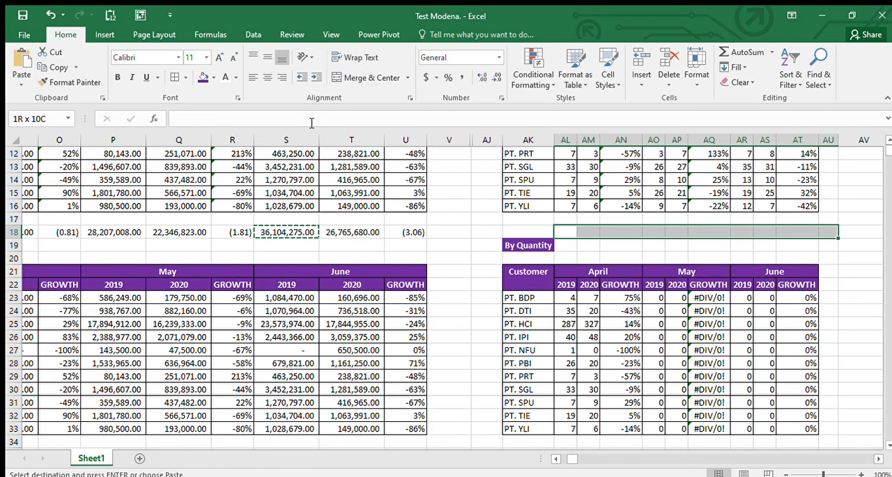
key(ctrl+v)
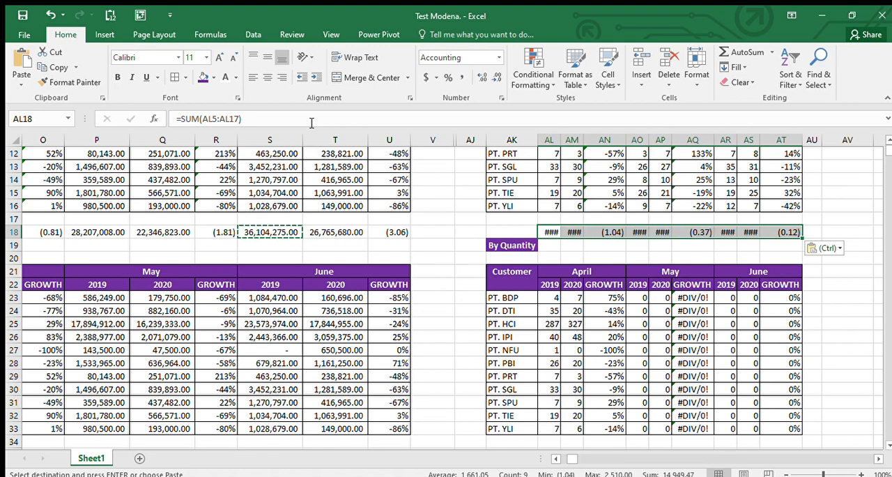
Step: Copy the totals in AL18:AT18 to AL35:AT35 and widen columns AL to AT to fit the figures
key(ctrl+c)
key(Down)
key(Down)
key(Down)
key(Down)
key(Down)
key(Down)
key(Down)
key(Down)
key(Down)
key(Down)
key(Down)
key(Down)
key(Down)
key(Down)
key(Down)
key(Down)
key(Down)
key(ctrl+v)
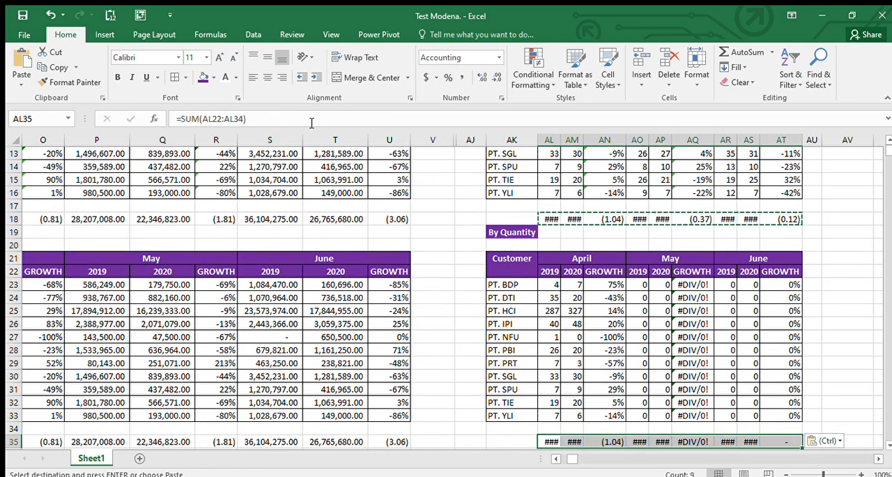
drag(550, 141, 781, 141)
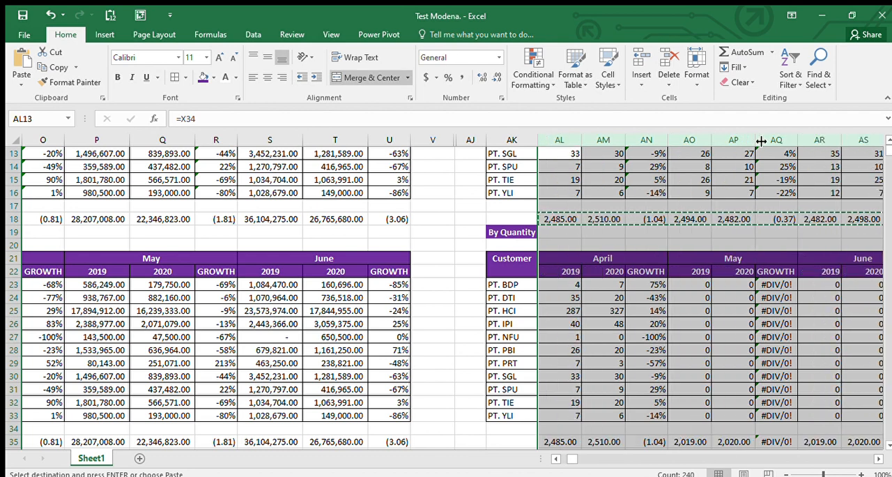
Step: Check the total formula in AL35 and copy the April COUNTIFS formulas in AL23:AM33 to the May columns, AO23:AP33
double_click(557, 444)
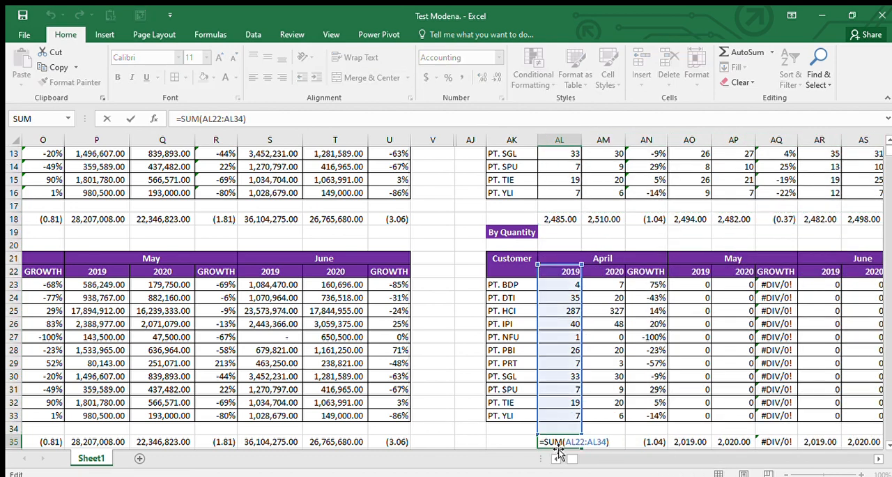
key(Escape)
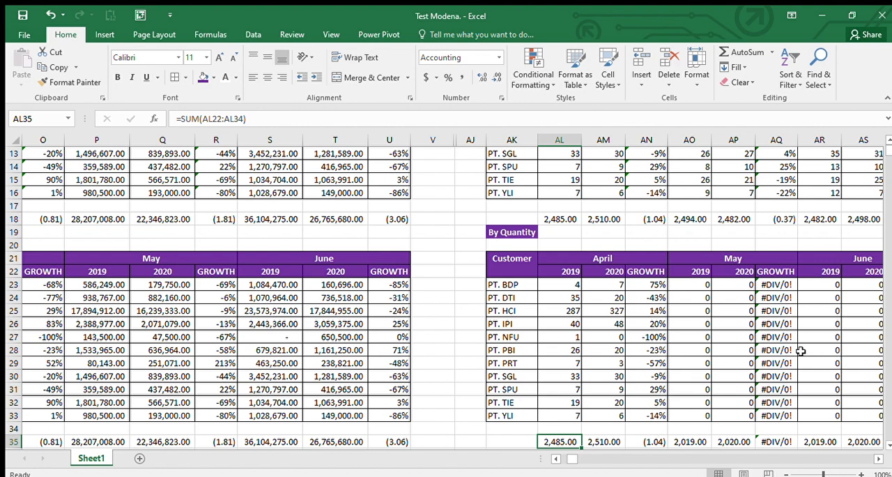
scroll(802, 351, right, 3)
click(404, 282)
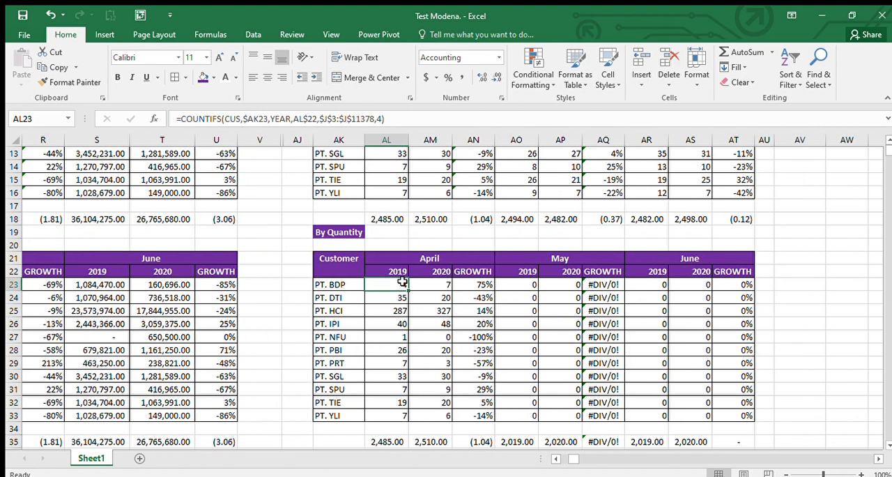
key(shift+Right)
key(ctrl+shift+Down)
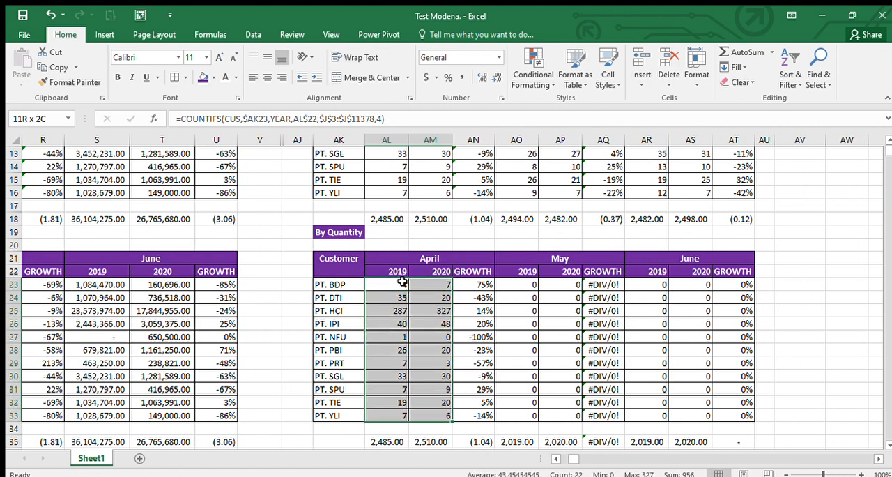
key(ctrl+c)
key(Right)
key(Right)
key(Right)
key(ctrl+v)
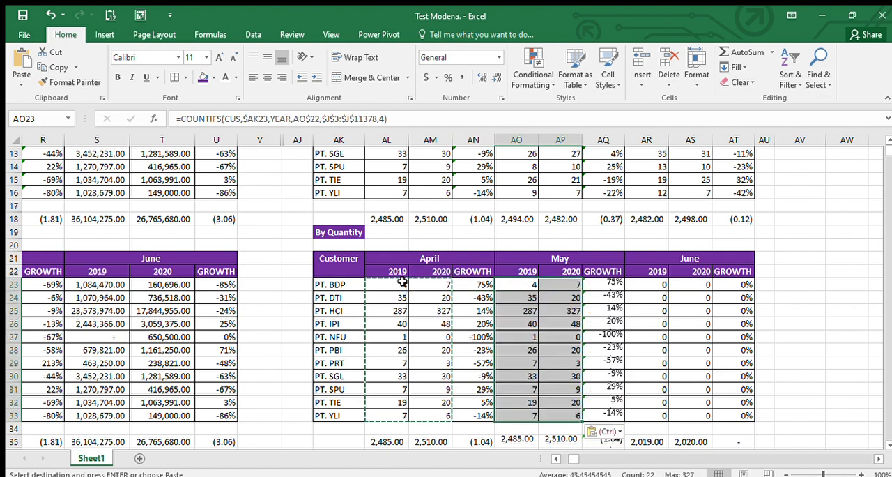
Step: Set the month criterion in the AO23 COUNTIFS formula to 5 for May
key(F2)
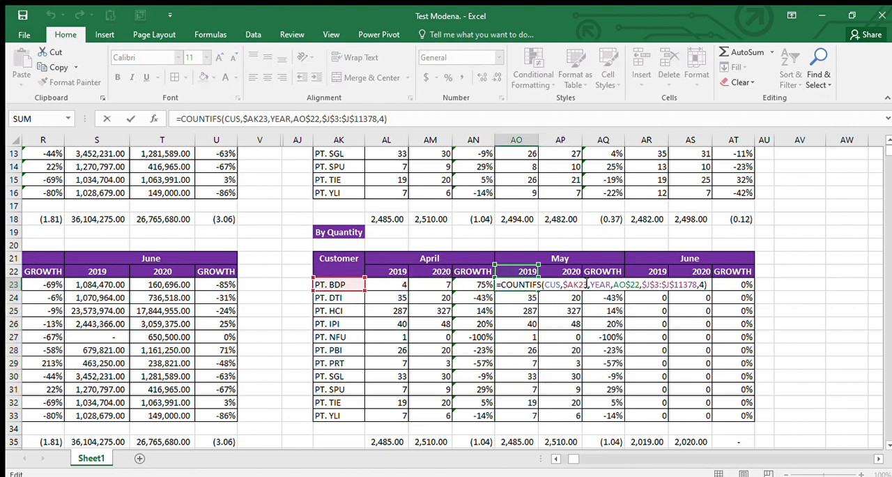
key(Return)
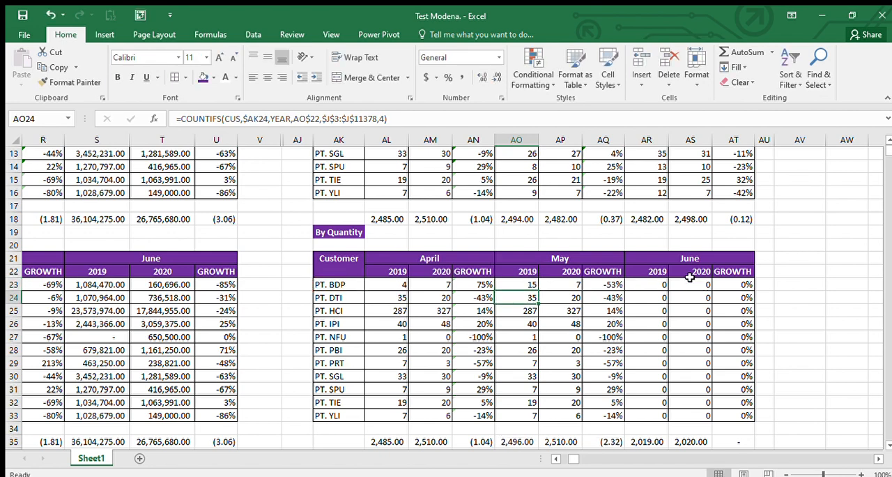
key(Up)
key(F2)
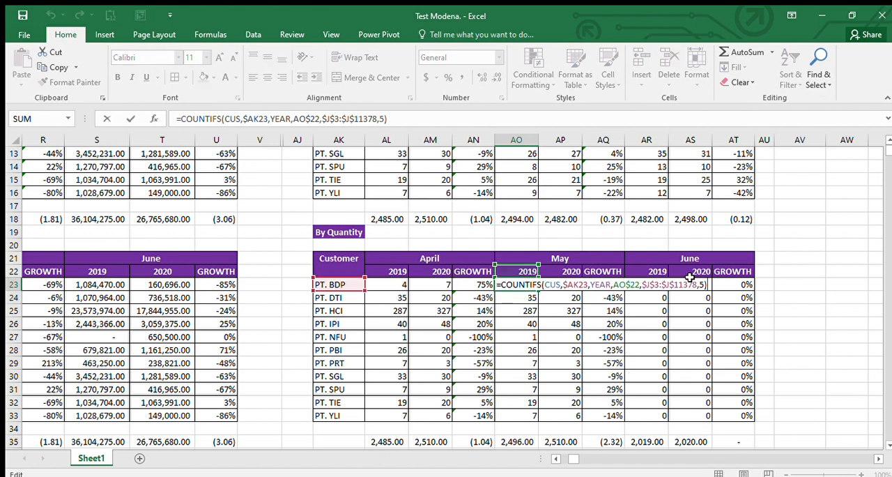
key(Escape)
Step: Copy the AO23 formula through the May 2019 and 2020 columns, AO23:AP33, and check the formula in AP23
key(ctrl+c)
key(ctrl+shift+Down)
key(shift+Right)
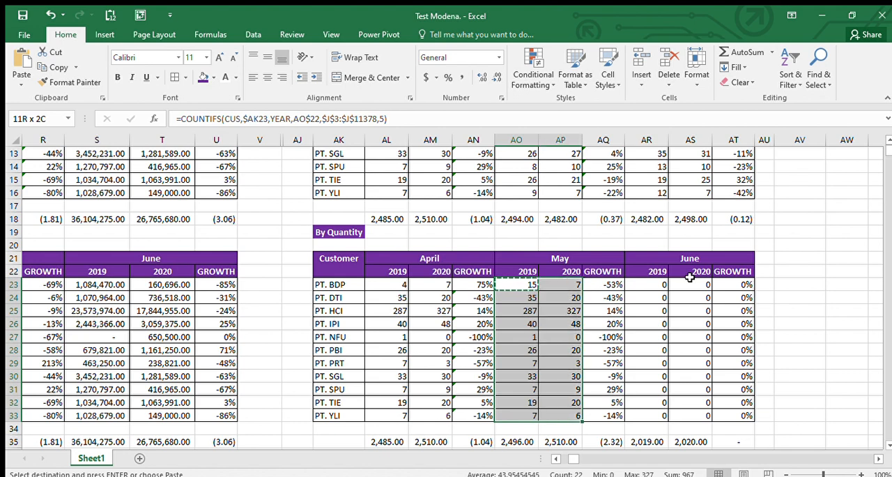
key(Return)
key(Right)
key(F2)
key(Escape)
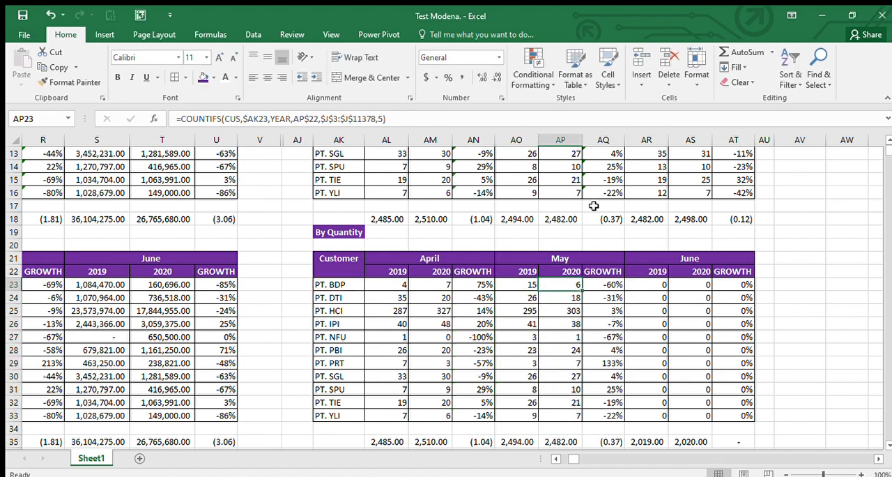
Step: Copy the May formulas in AO23:AP33 to the June 2019 and 2020 columns, AR23:AS33
key(Left)
key(shift+Right)
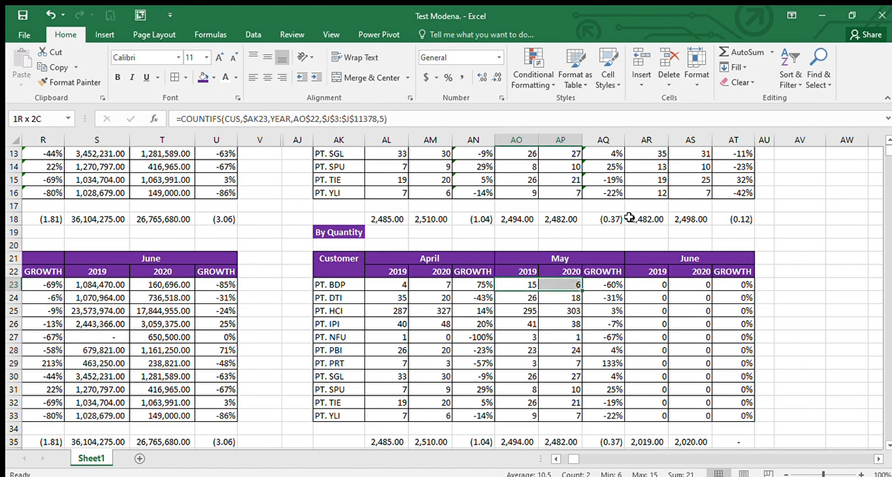
key(ctrl+shift+Down)
key(ctrl+c)
key(Right)
key(Right)
key(Right)
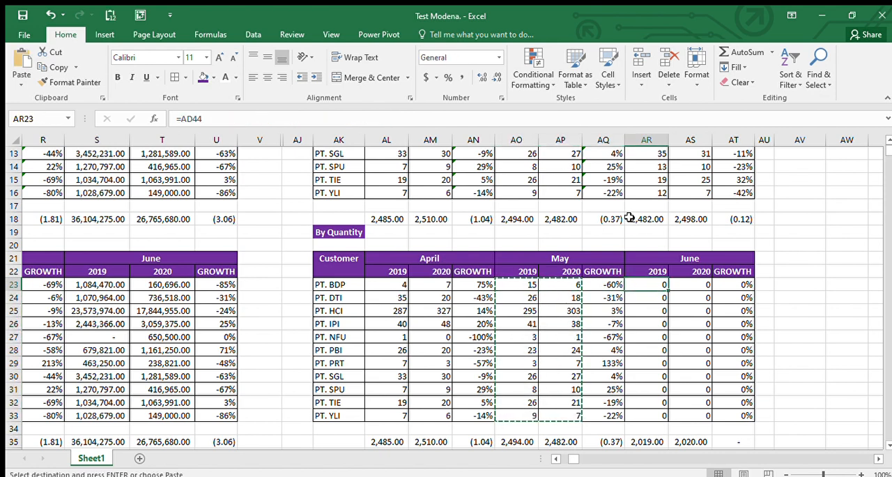
key(ctrl+v)
Step: Set the month criterion in the AR23 COUNTIFS formula to 6 for June
key(F2)
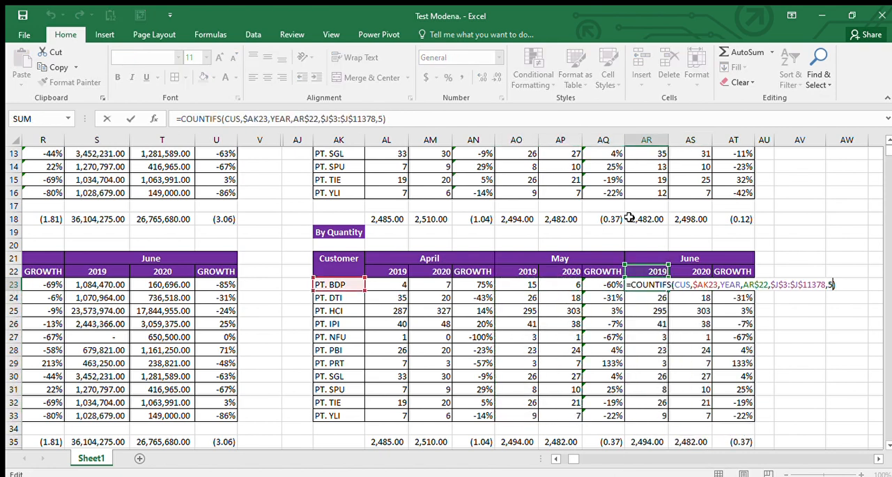
key(Left)
key(BackSpace)
text(6)
key(Return)
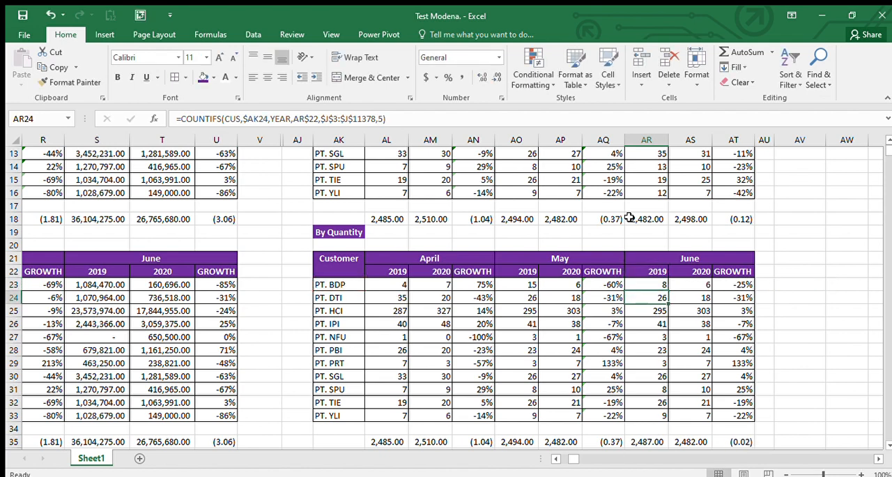
Step: Copy the AR23 formula through the June 2019 and 2020 columns, AR23:AS33
key(Up)
key(ctrl+c)
key(ctrl+shift+Down)
key(shift+Right)
key(Return)
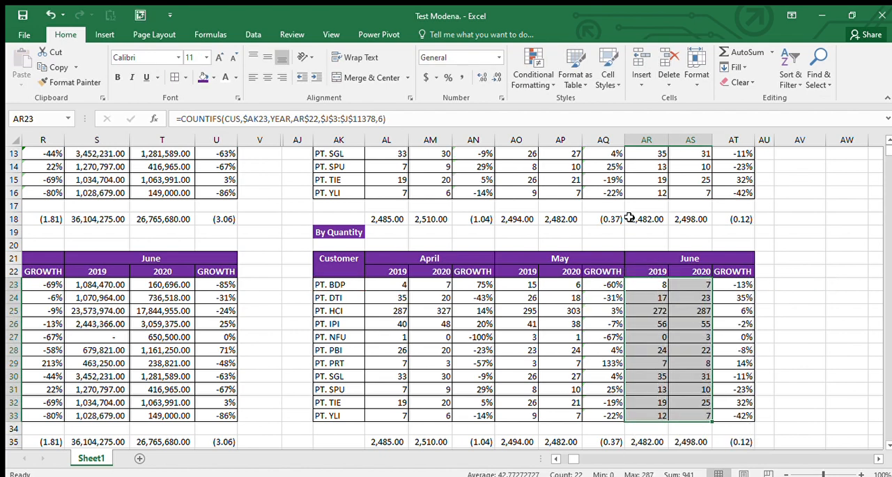
Step: Compare the rebuilt By Quantity table and its totals with the original above, and review the By Amont tables
scroll(675, 287, down, 1)
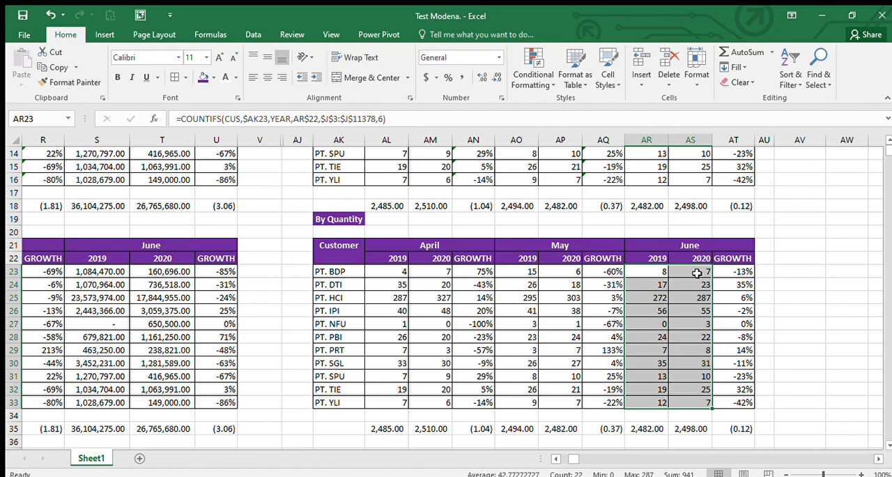
scroll(677, 387, up, 4)
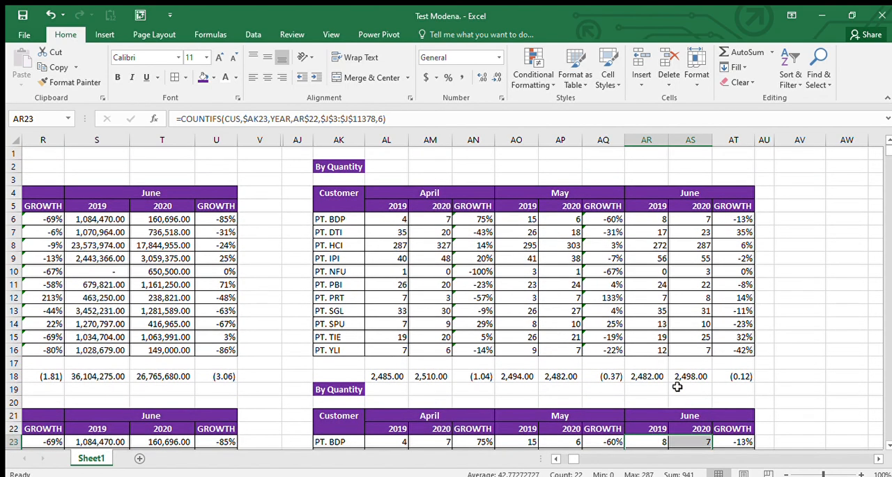
scroll(677, 386, left, 3)
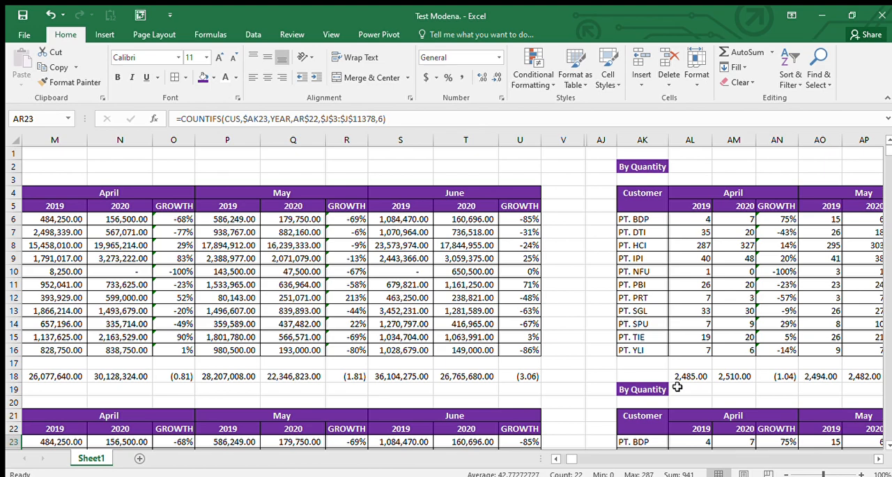
key(ctrl+Left)
key(ctrl+Left)
key(ctrl+Left)
key(ctrl+Left)
key(ctrl+Left)
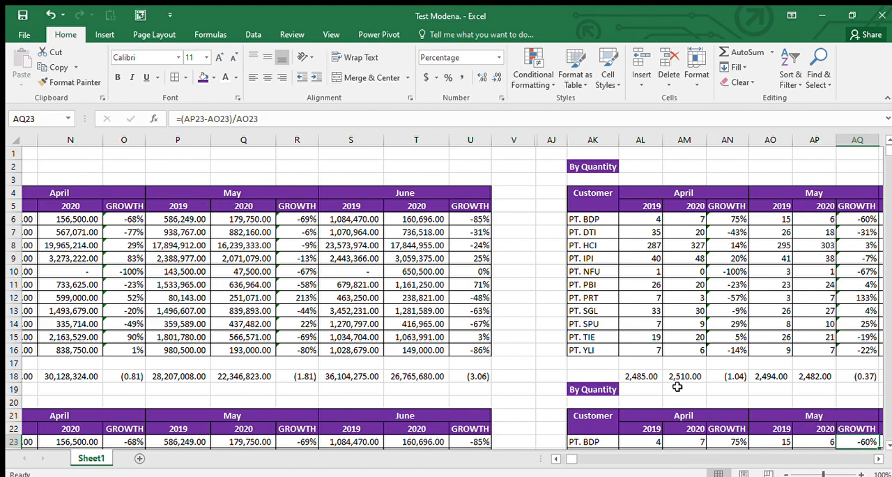
key(ctrl+Right)
key(ctrl+Right)
key(ctrl+Right)
key(ctrl+Right)
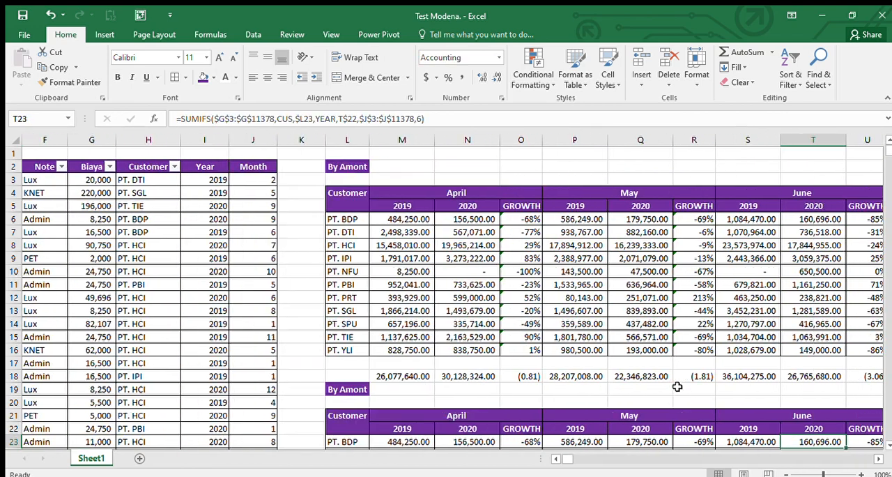
Step: Look through the source data list along the No Polisi column, from its last record back to the header
key(Home)
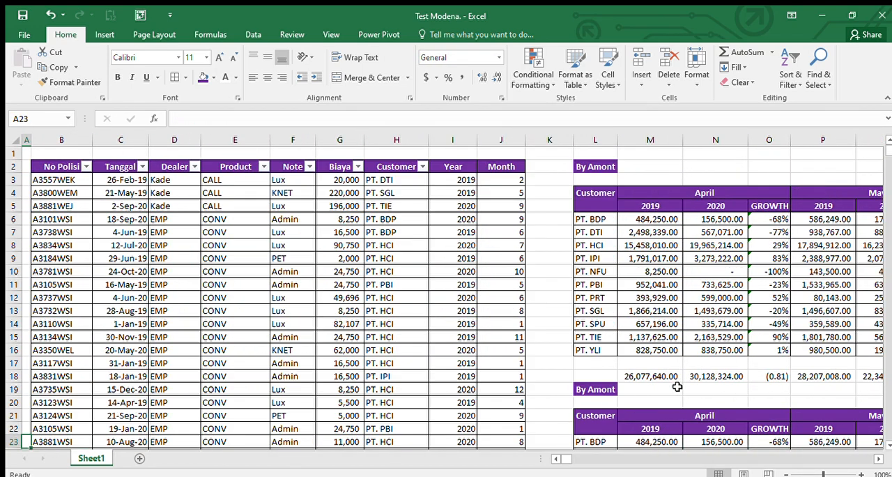
key(Right)
key(ctrl+Down)
key(ctrl+Down)
key(ctrl+Up)
key(ctrl+Up)
key(ctrl+Up)
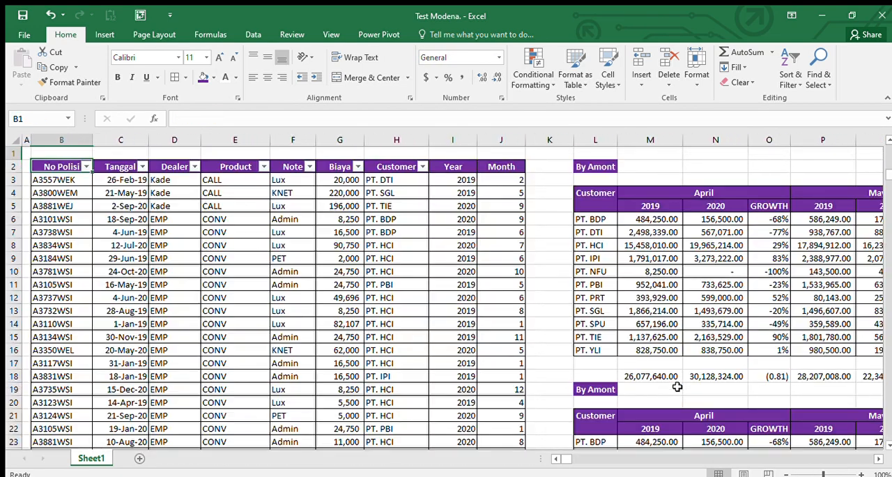
key(Down)
key(Down)
key(Down)
key(Down)
key(Down)
key(Down)
key(Down)
key(Down)
key(Down)
key(Down)
key(Down)
key(Down)
key(Down)
key(Down)
key(Down)
key(Down)
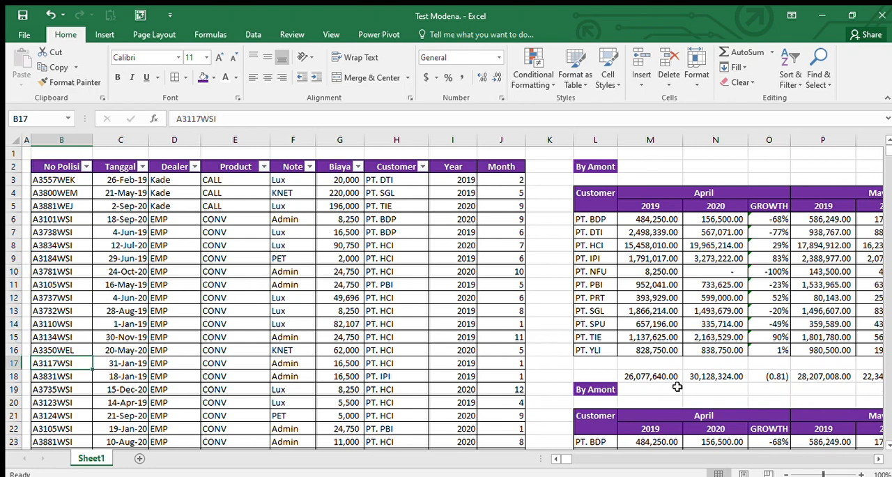